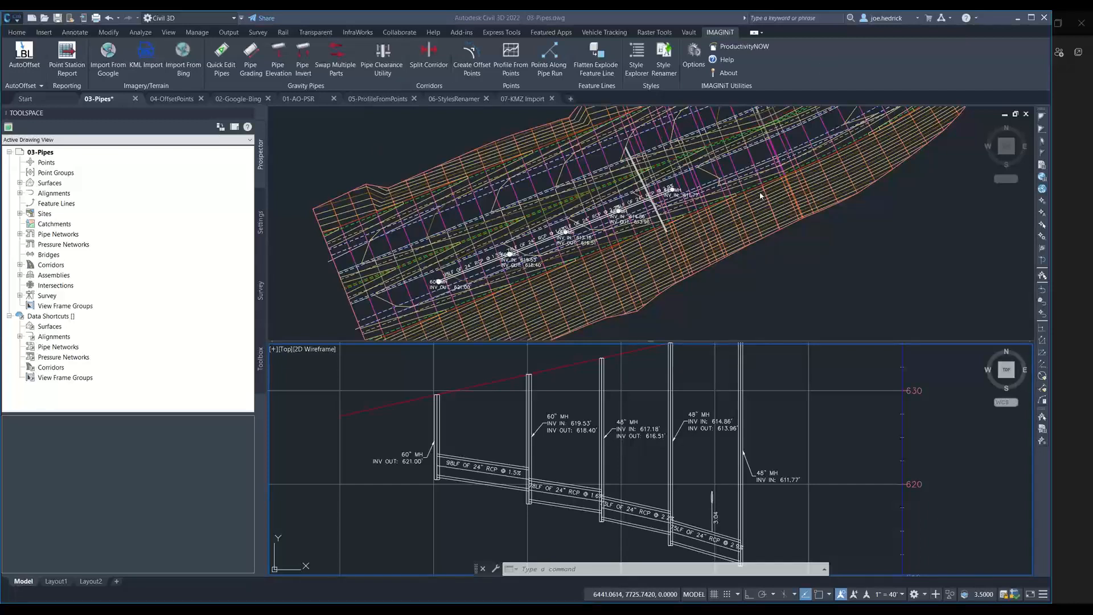
Split the road corridor at a point partway along its curve, northeast of the pipe run
click(740, 191)
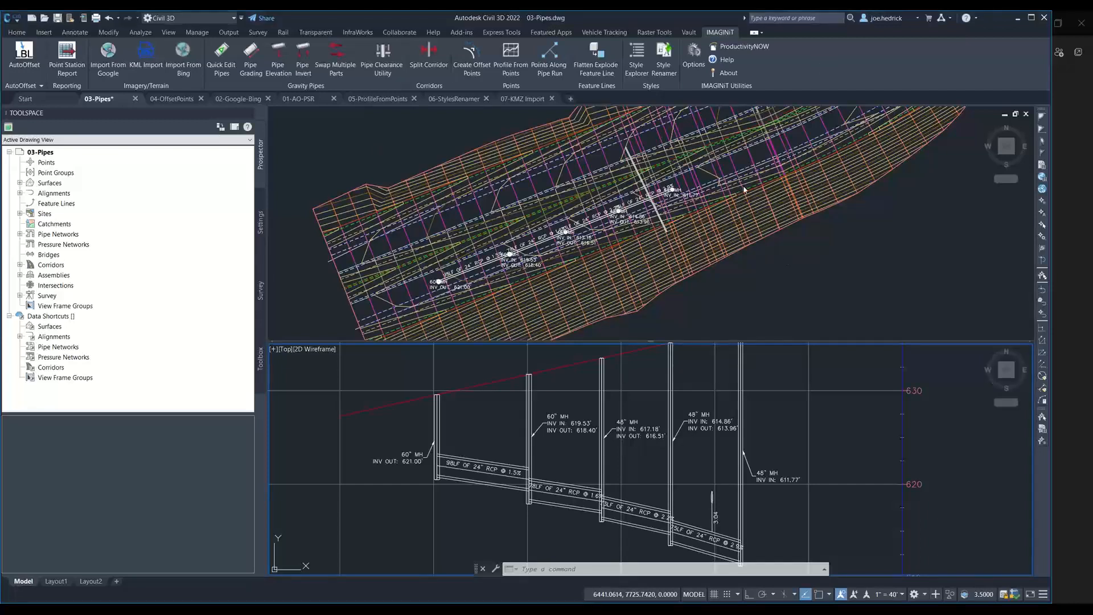
scroll(817, 251, down, 3)
middle_drag(740, 235, 583, 230)
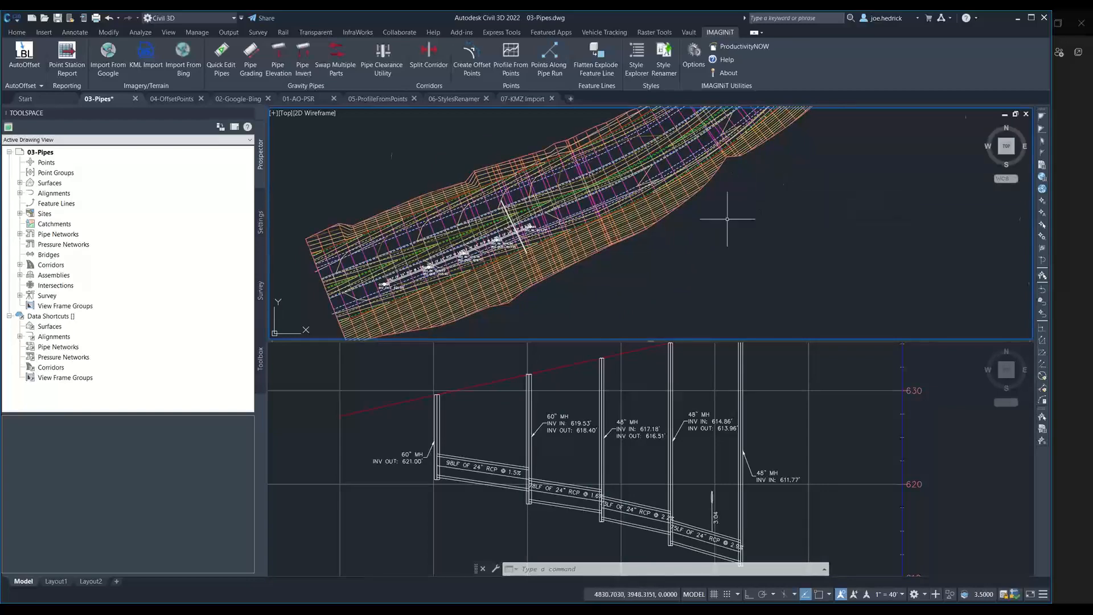
scroll(717, 205, down, 5)
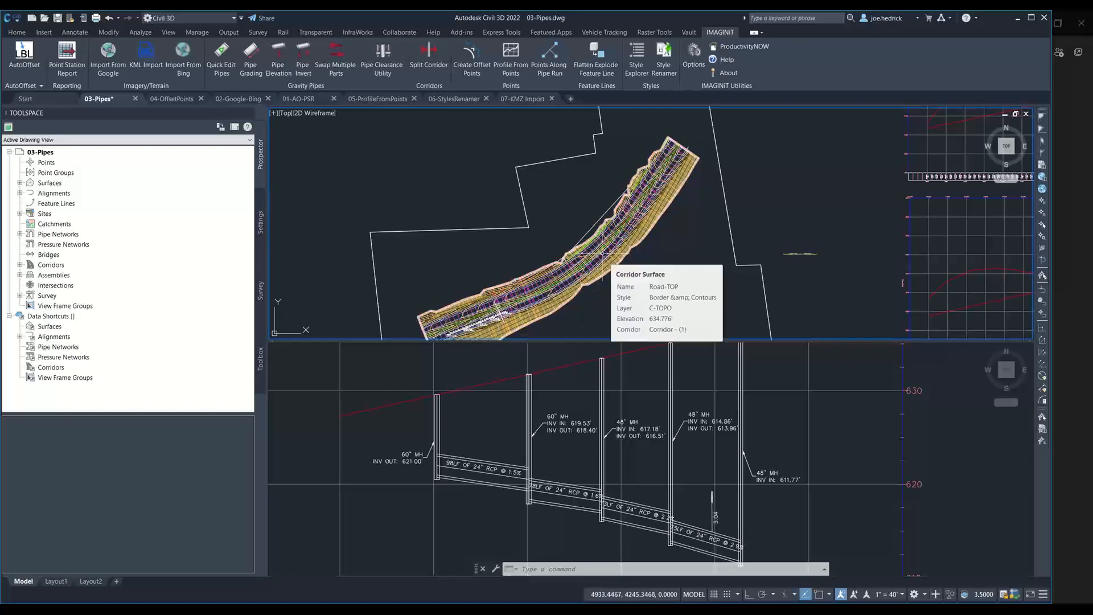
scroll(599, 257, up, 5)
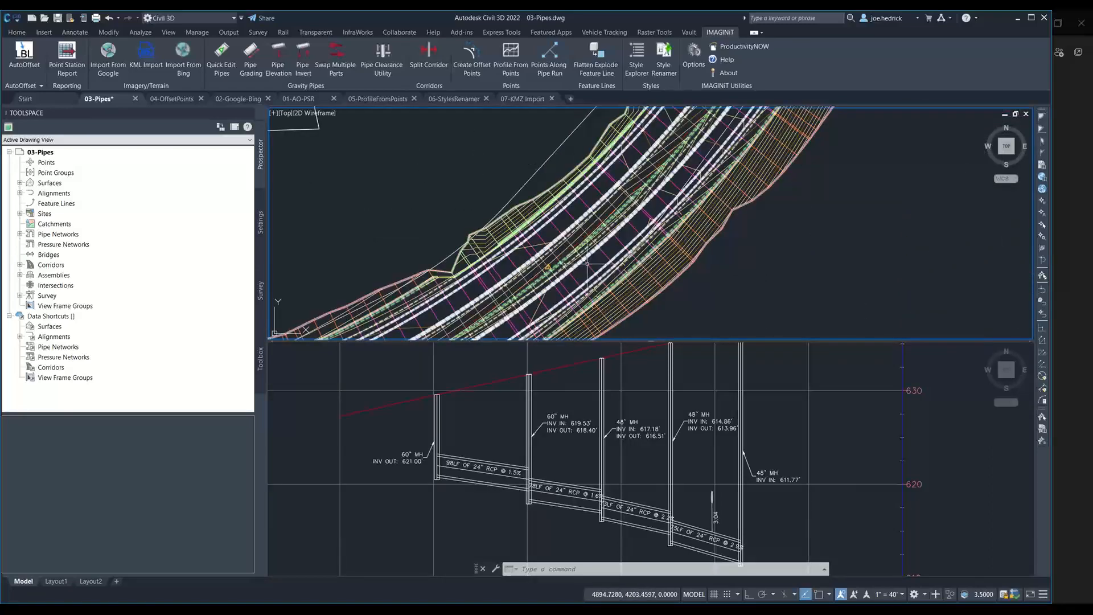
click(425, 67)
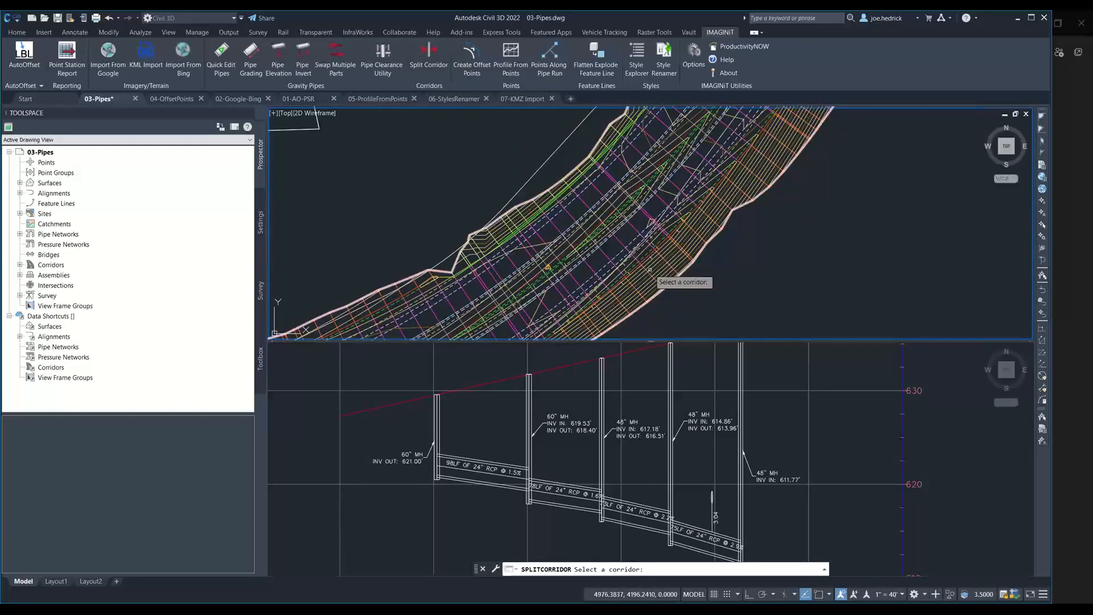
click(604, 255)
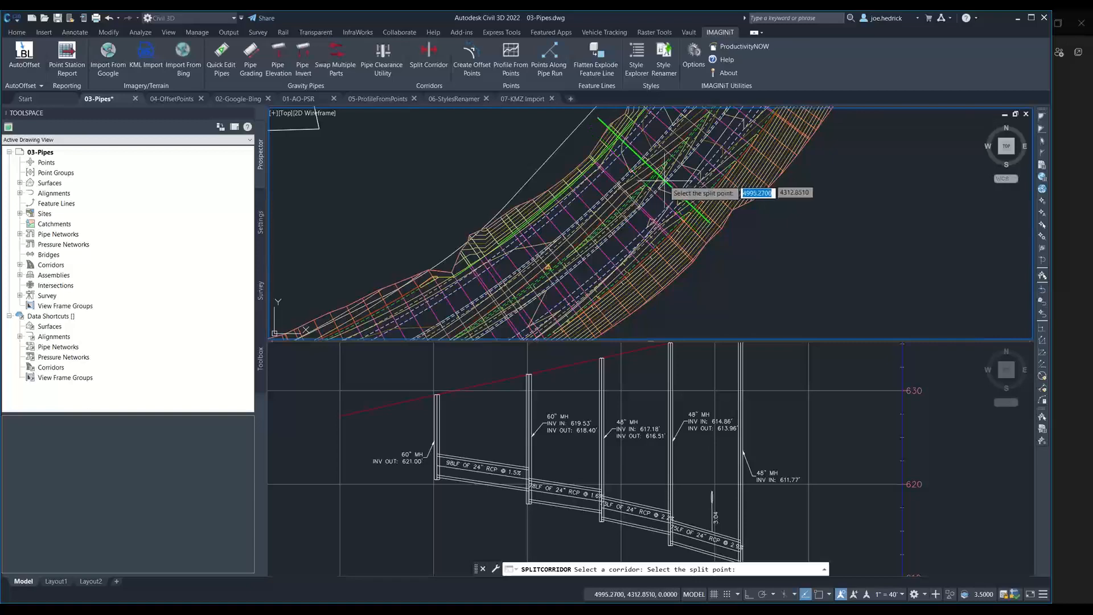
scroll(565, 261, down, 3)
scroll(564, 261, down, 1)
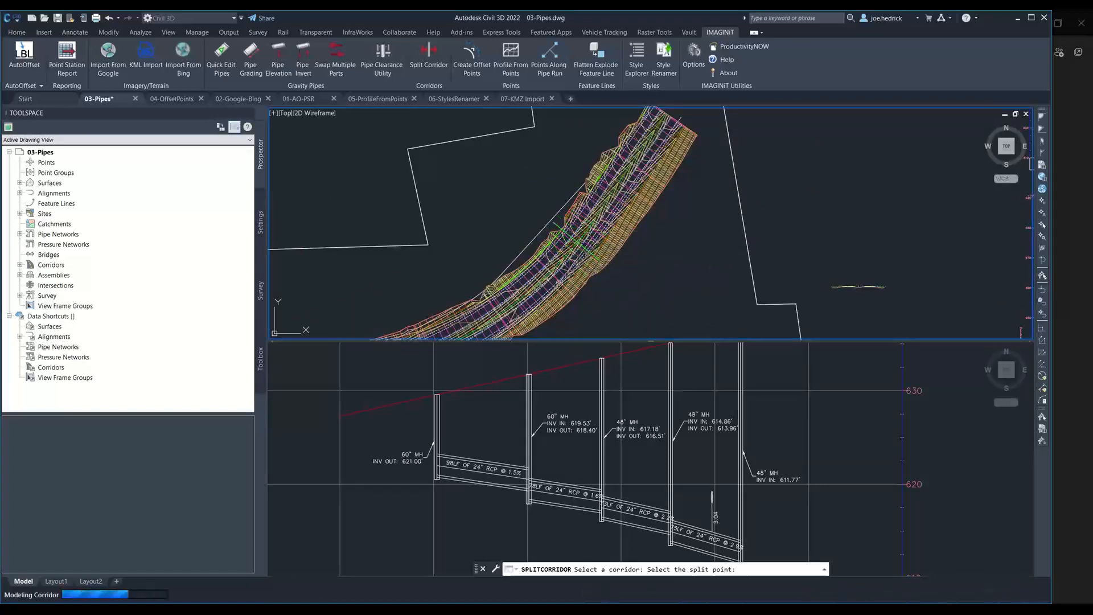
click(656, 225)
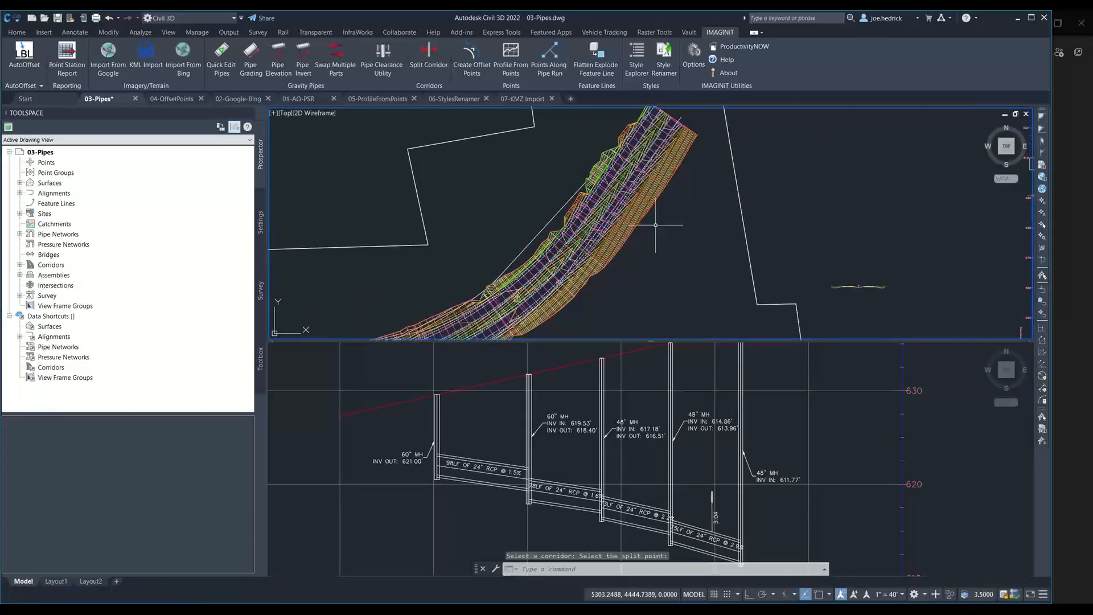
mouse_move(655, 186)
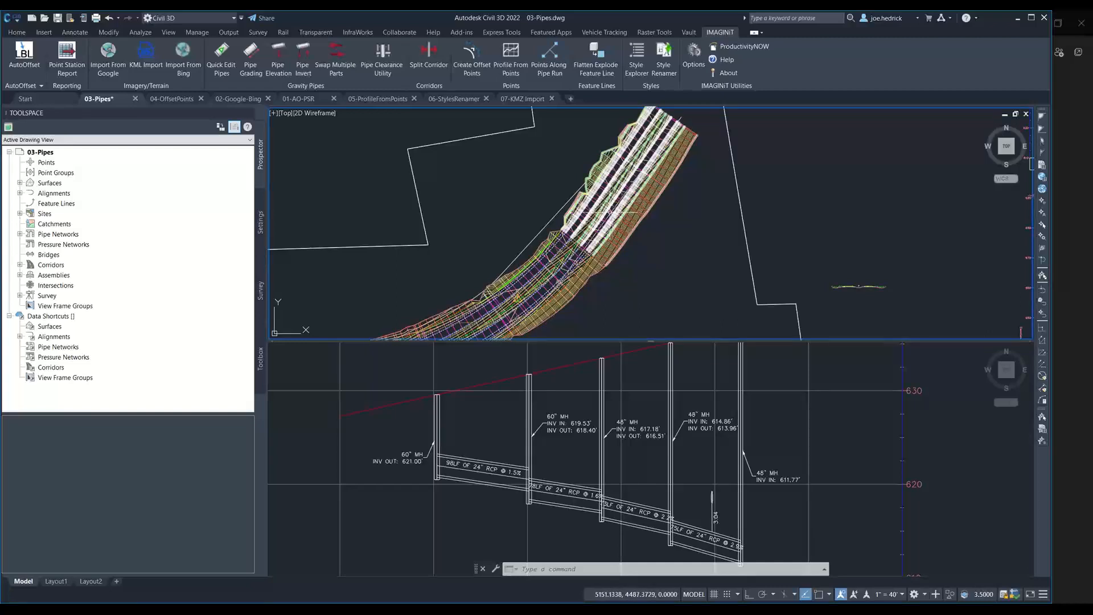
mouse_move(611, 222)
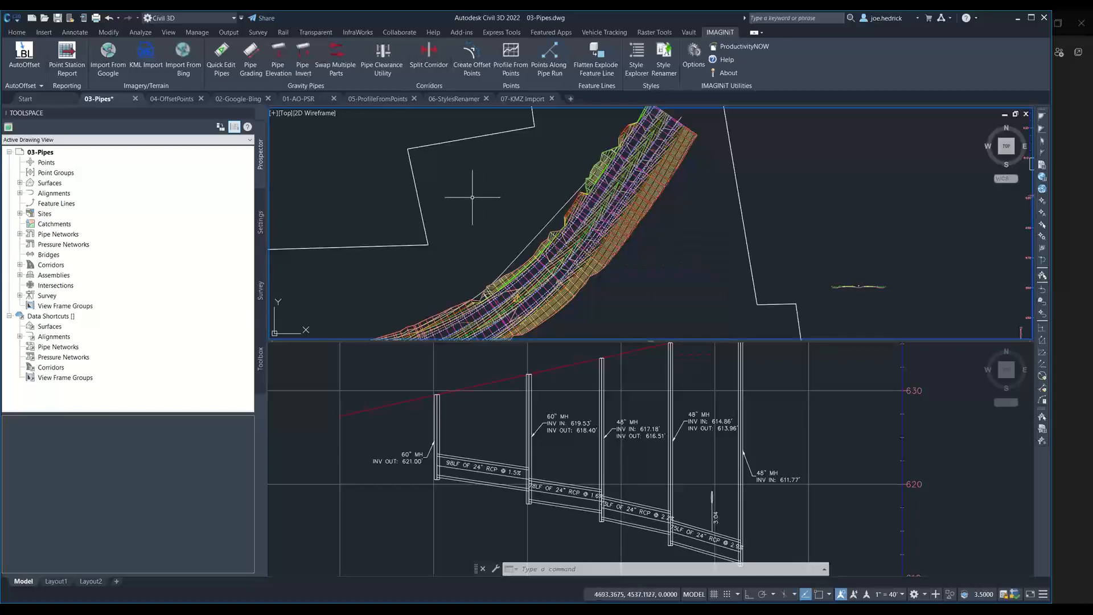
Start Points Along Pipe Run from the 60" manhole with invert out 621.00 to the 48" manhole with invert in 611.77
scroll(551, 254, up, 8)
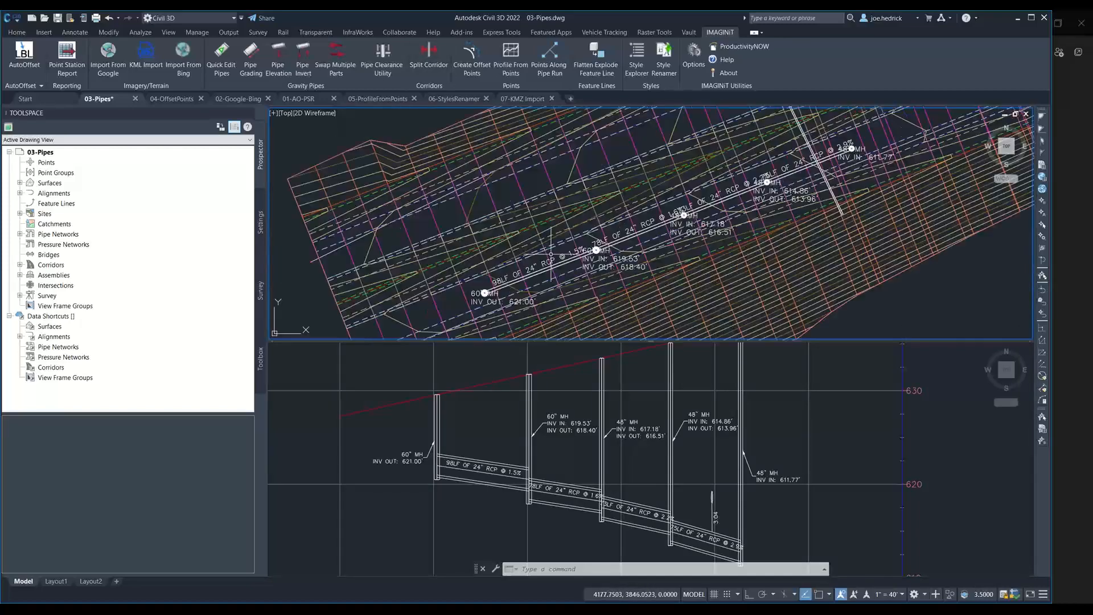
scroll(551, 254, up, 5)
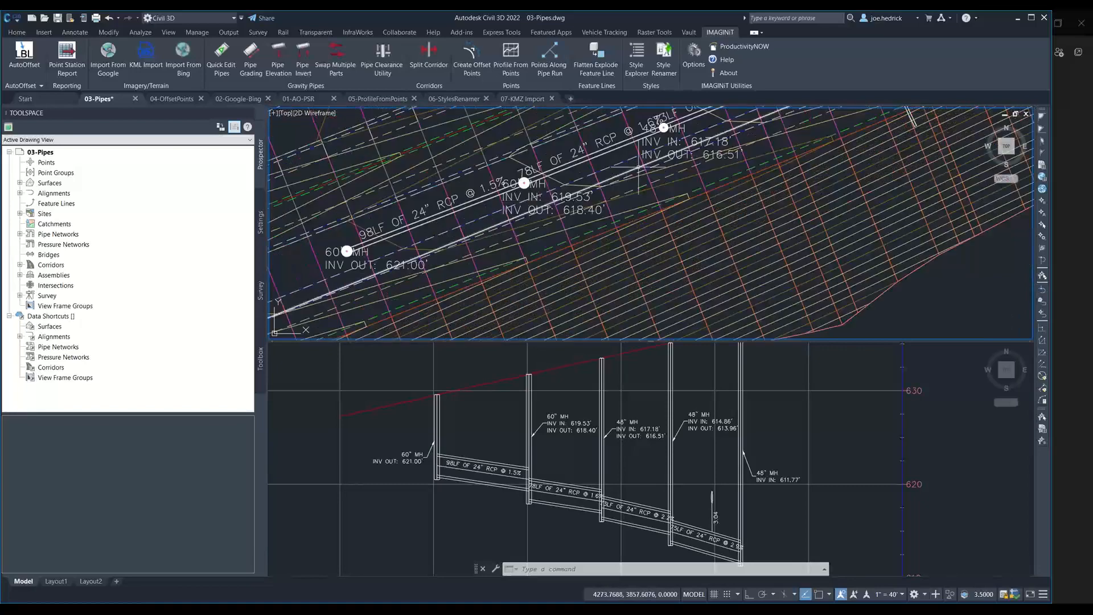
mouse_move(639, 167)
middle_down()
mouse_move(636, 220)
mouse_move(648, 232)
middle_up()
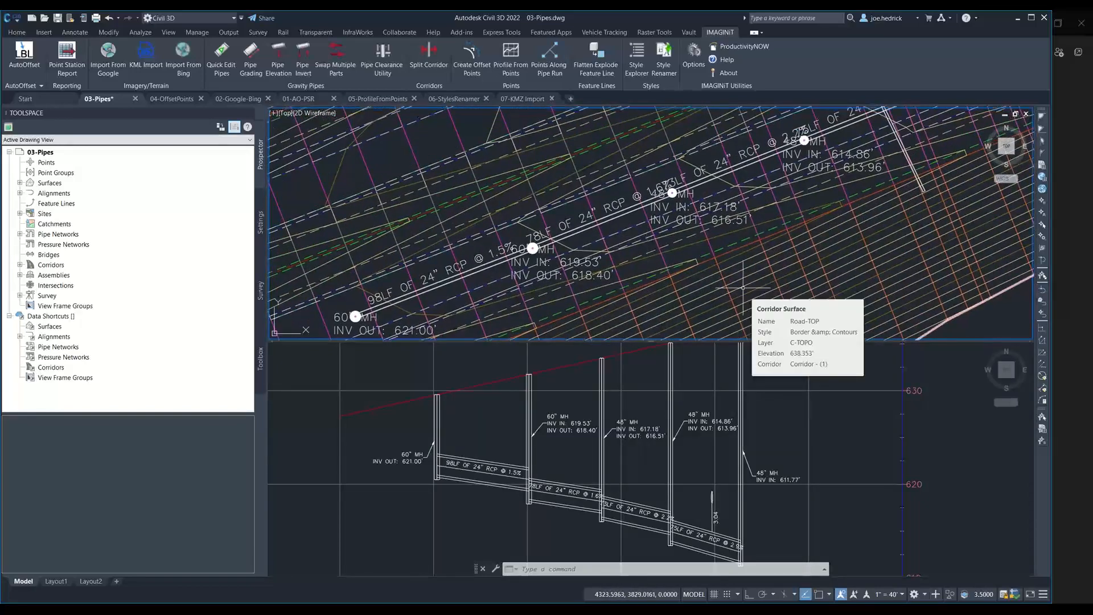
click(743, 287)
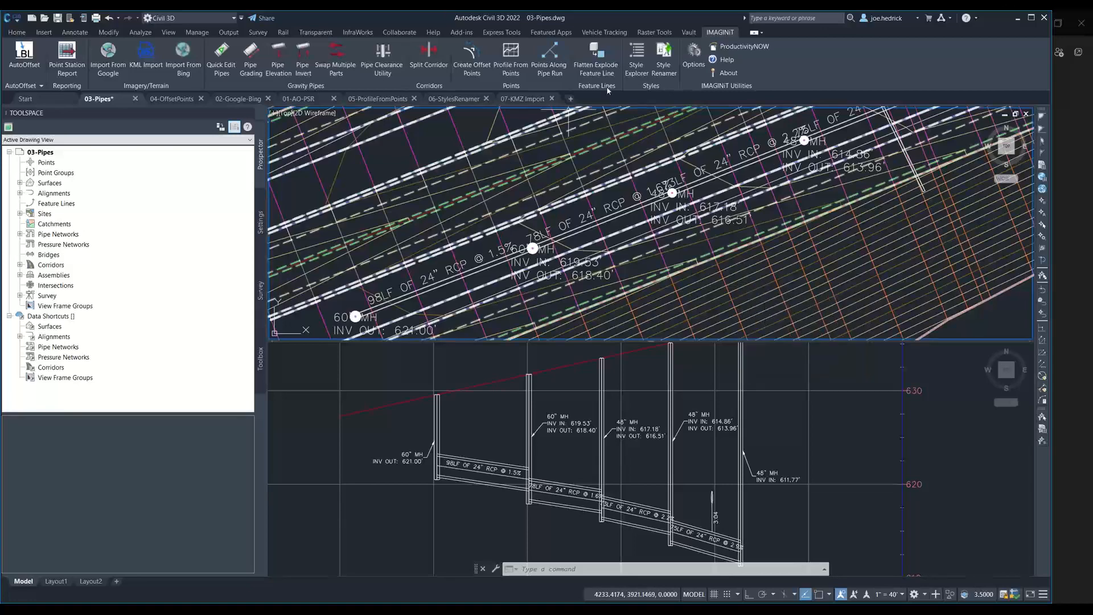
click(553, 66)
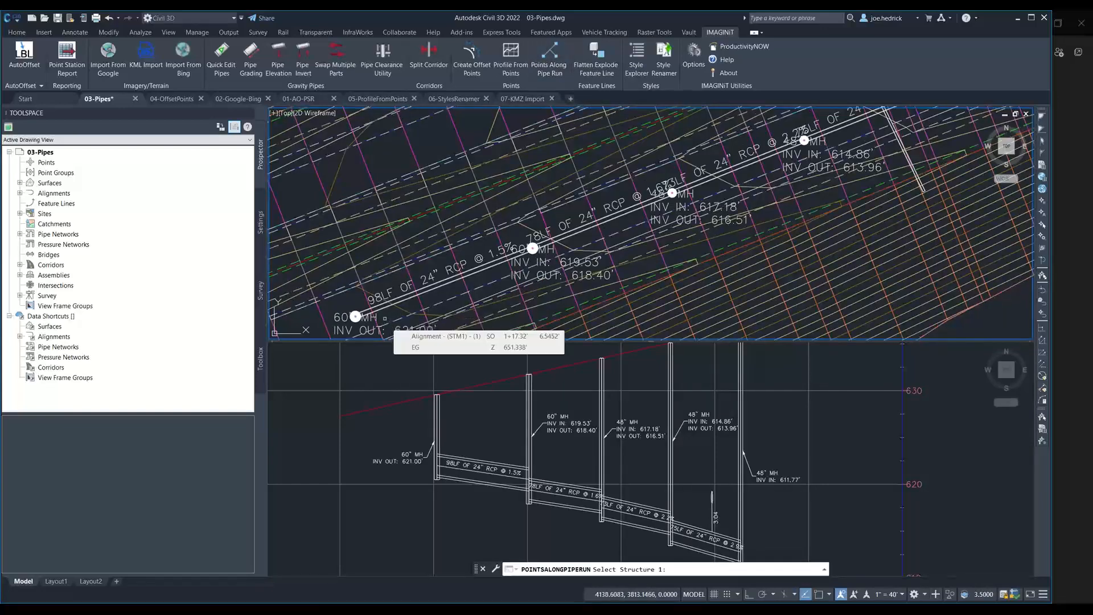
click(354, 317)
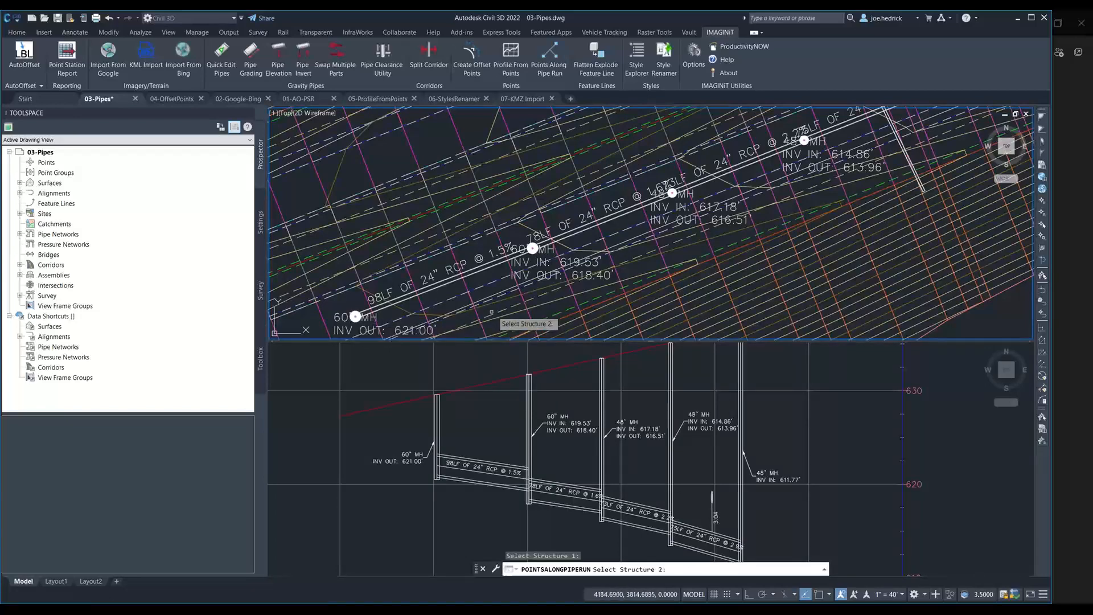
middle_drag(678, 242, 478, 309)
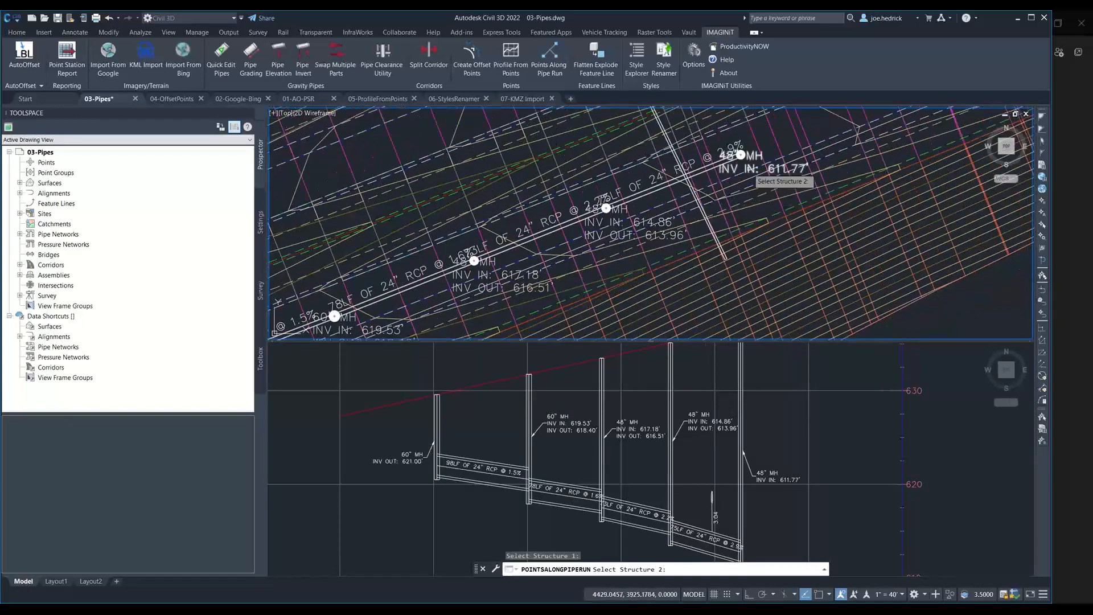
click(741, 154)
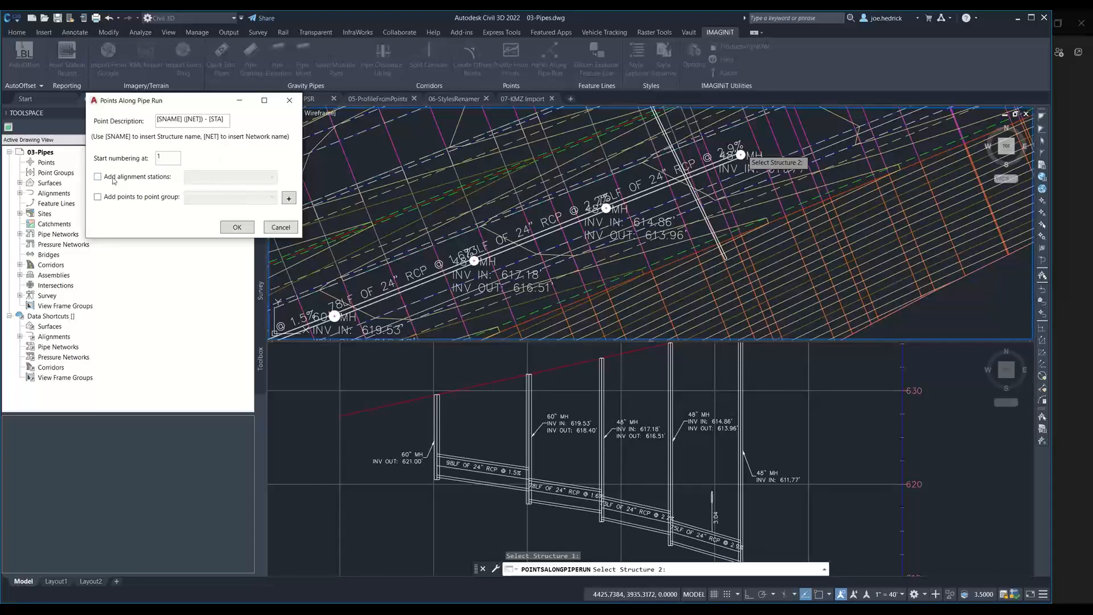
Add alignment stations from Centerline (1) to the pipe run's point descriptions
click(98, 177)
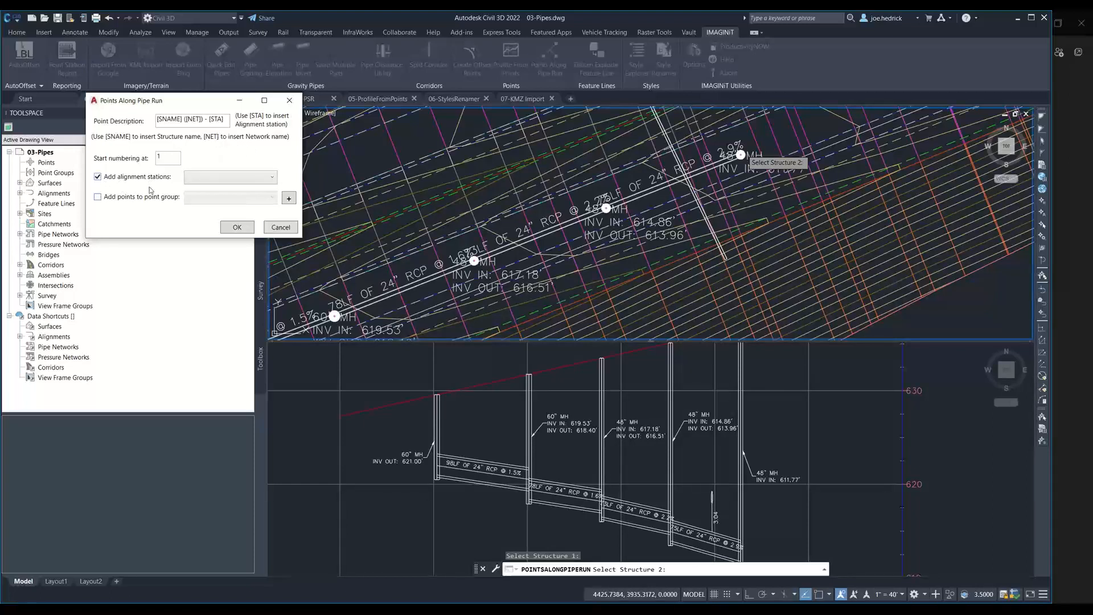
click(243, 179)
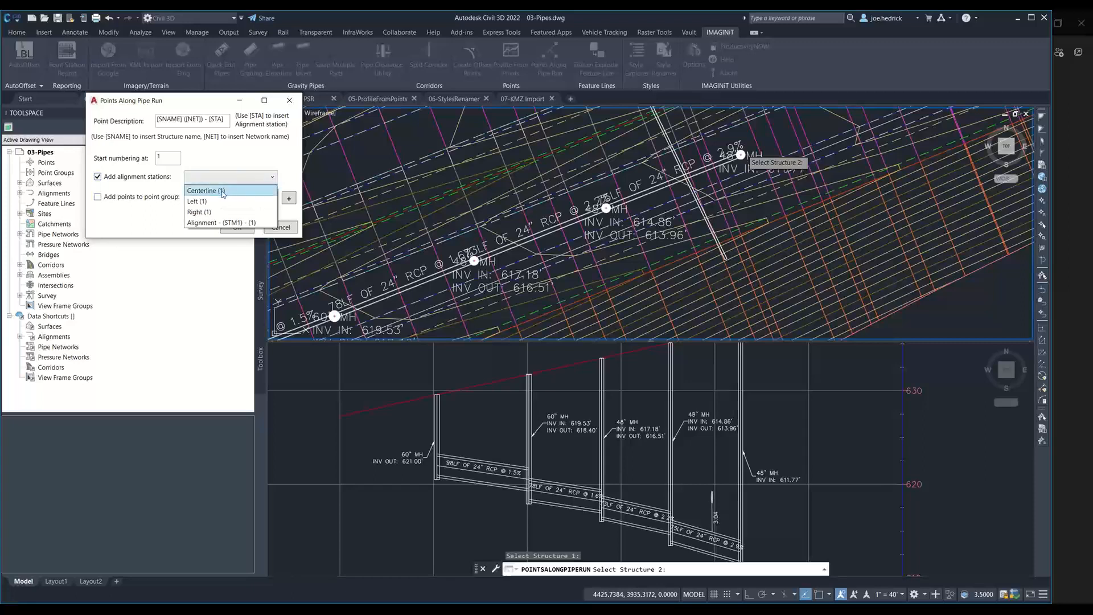
click(223, 190)
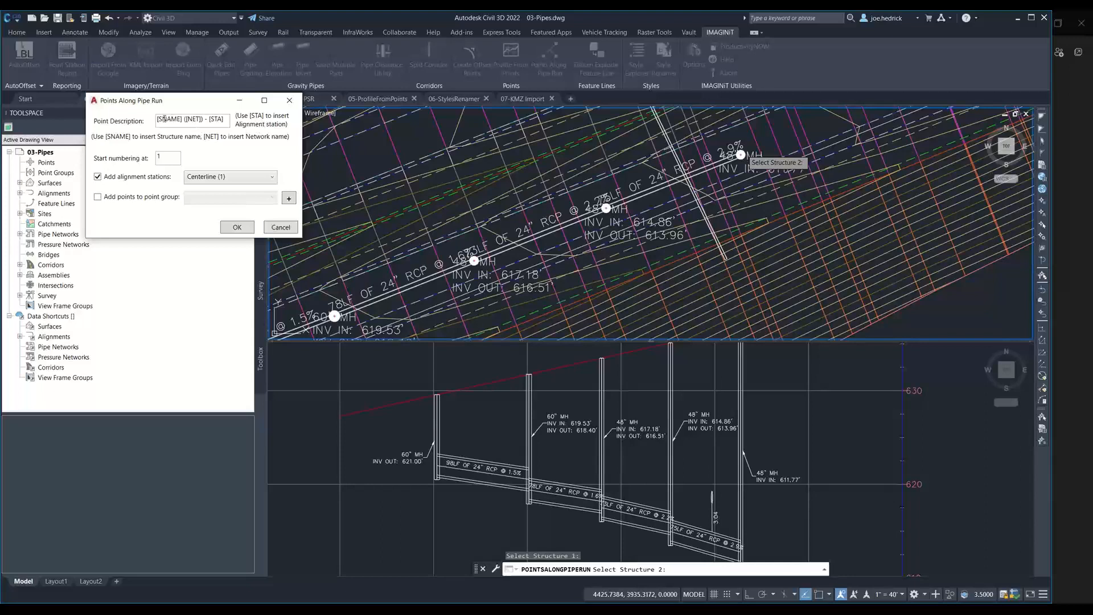
drag(157, 119, 224, 120)
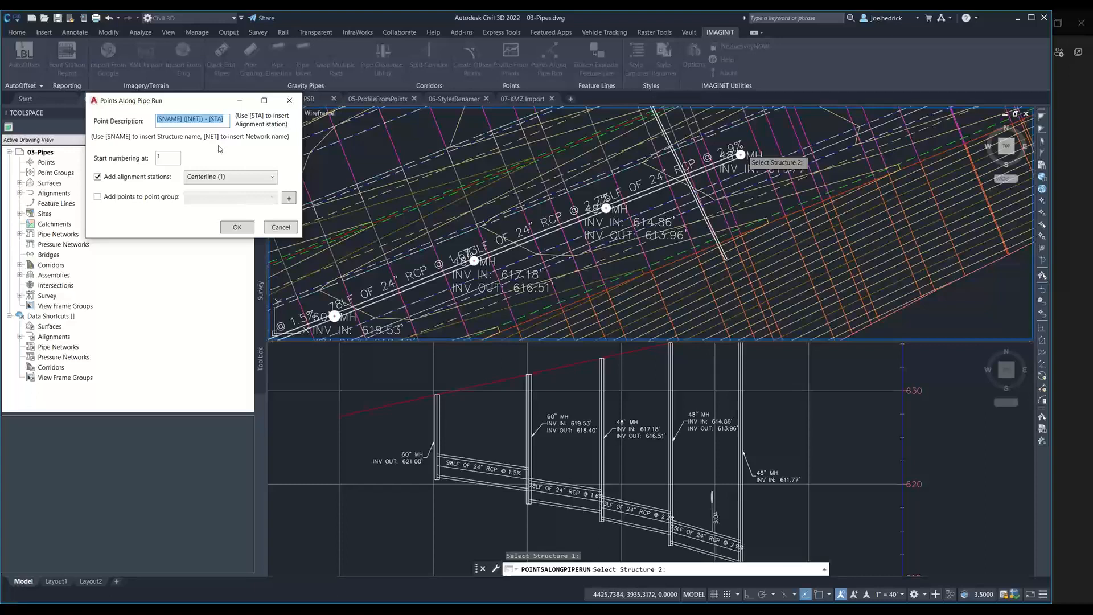
click(168, 162)
Assign the points to a new point group named PIPE STAKEOUT and create them along the pipe run
click(121, 197)
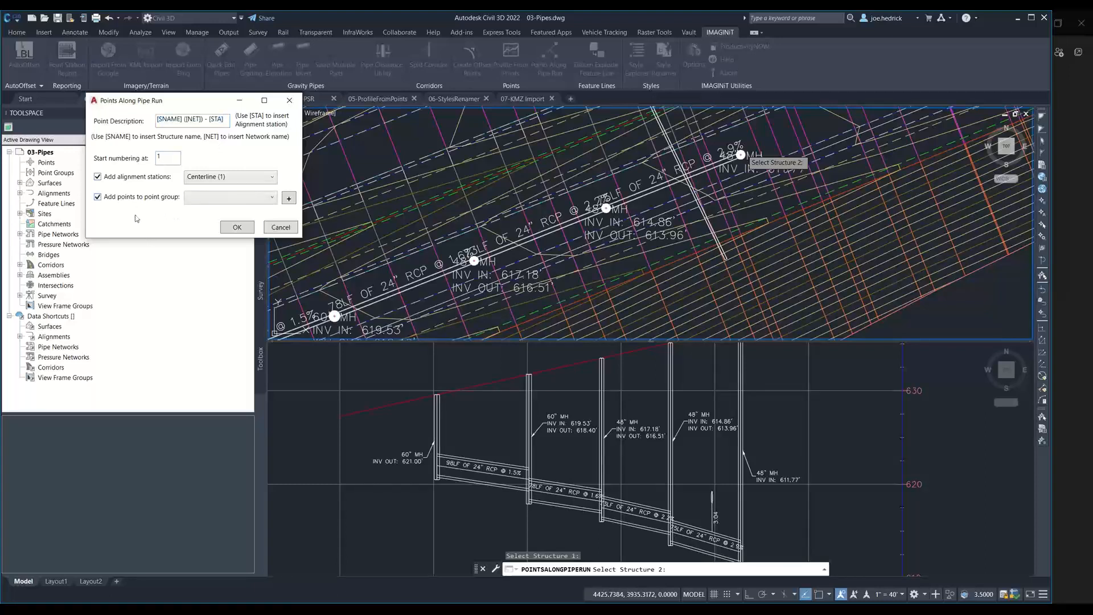
click(289, 199)
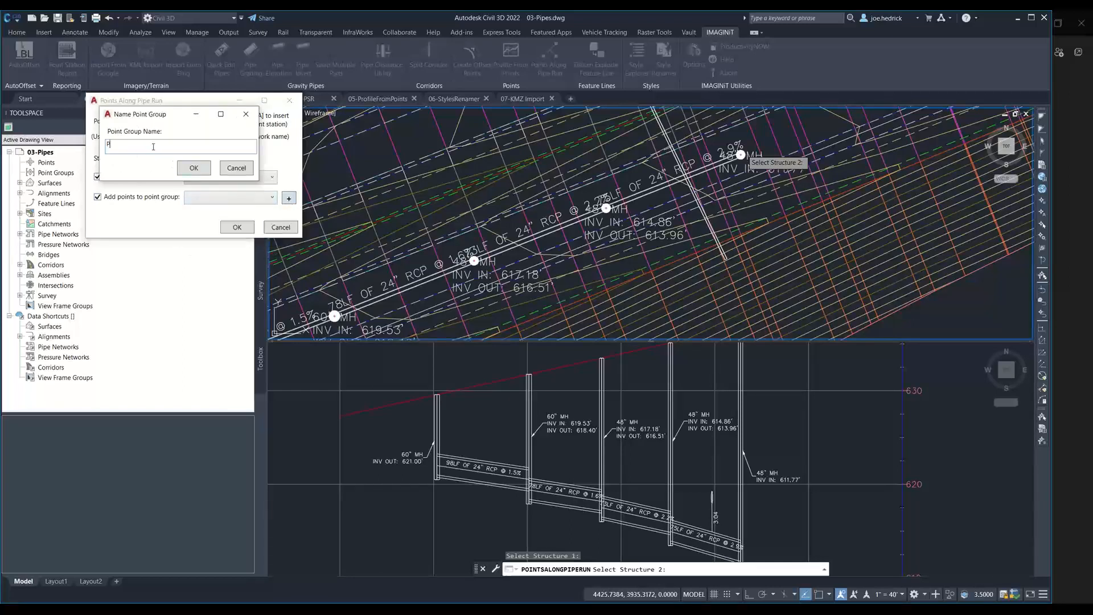
text(IPE STAKEOUT)
click(194, 168)
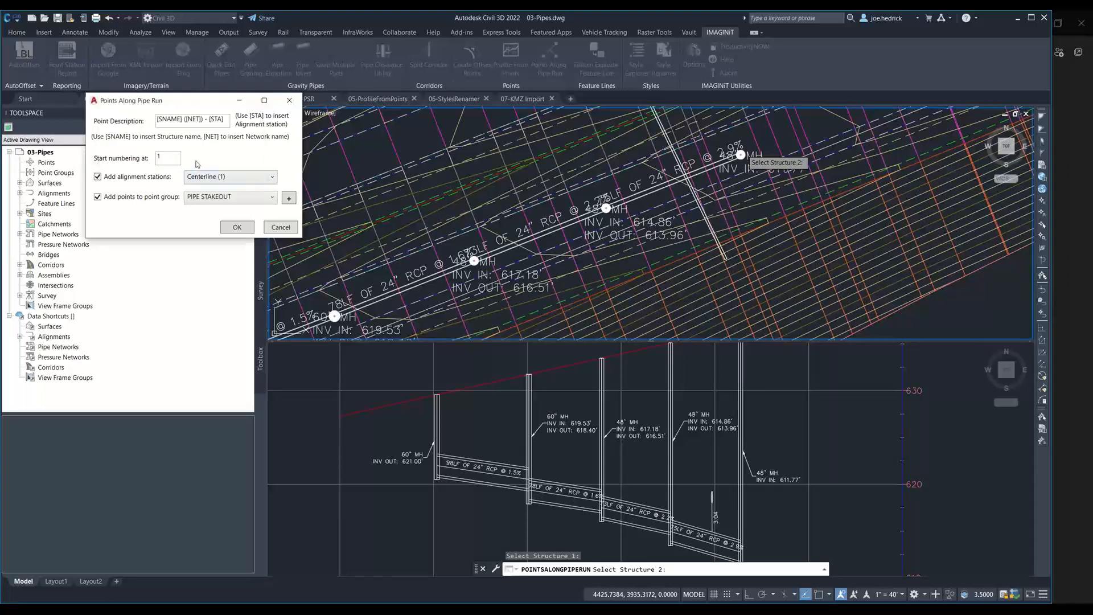
click(233, 227)
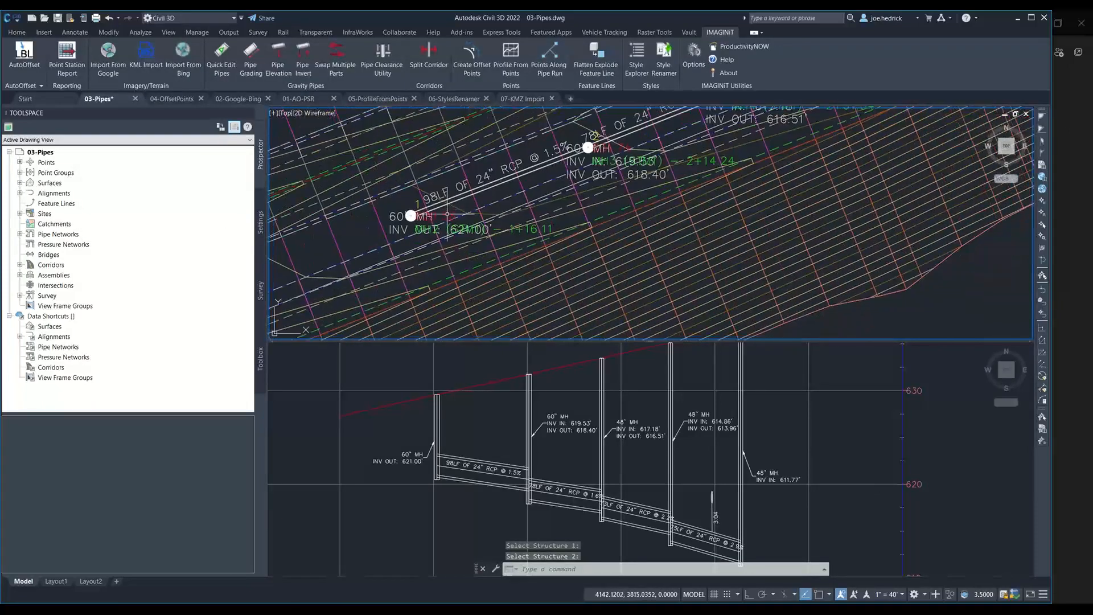
Move the label of the COGO point at the first 60" manhole to the clear area southeast of the corridor
click(411, 216)
click(411, 216)
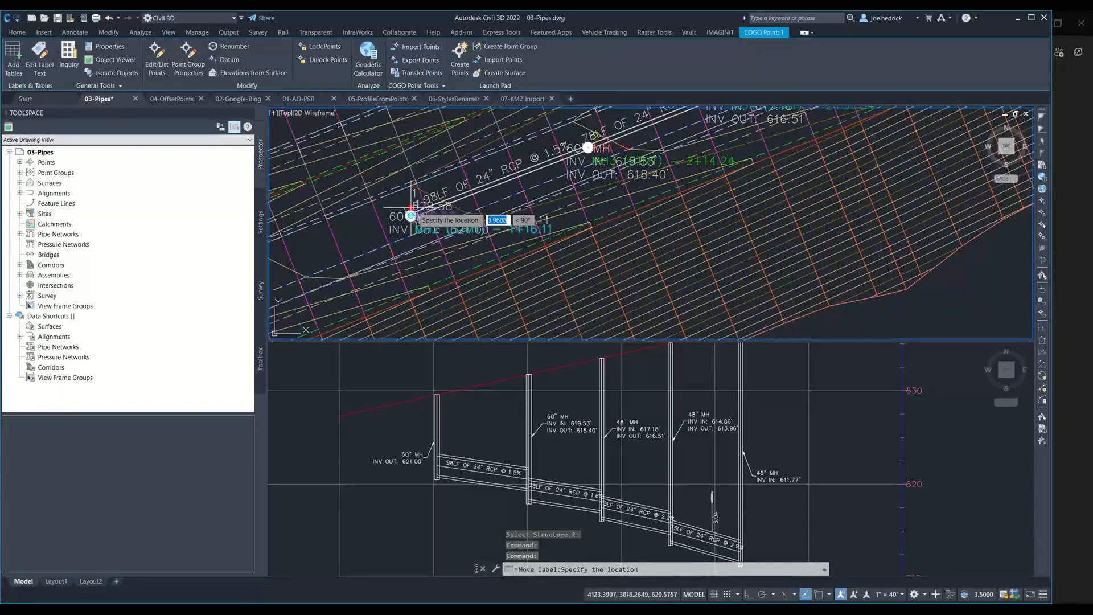
click(641, 285)
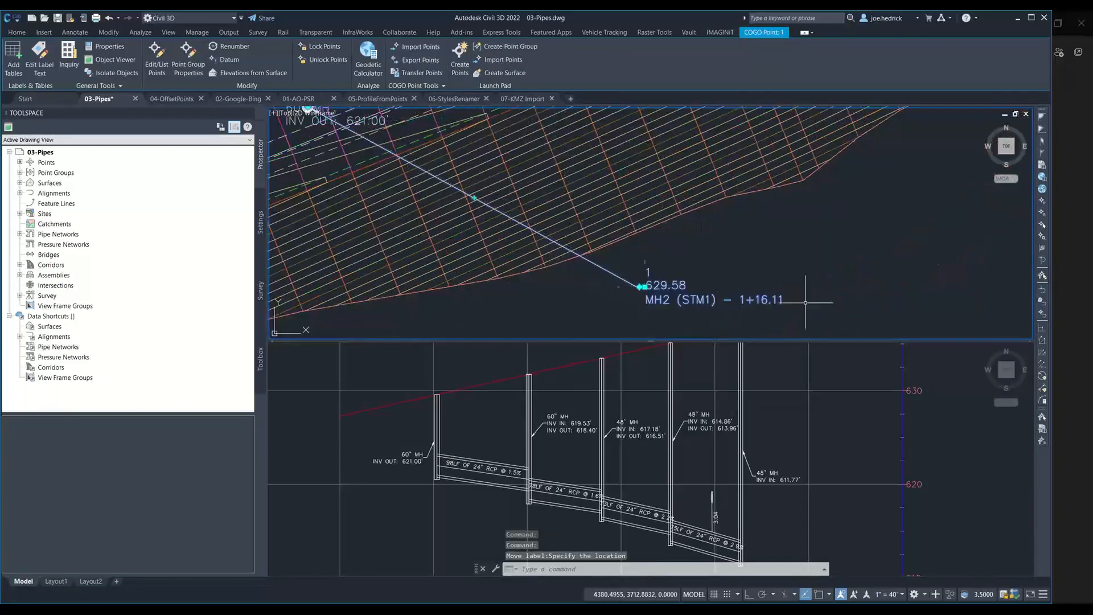
key(Escape)
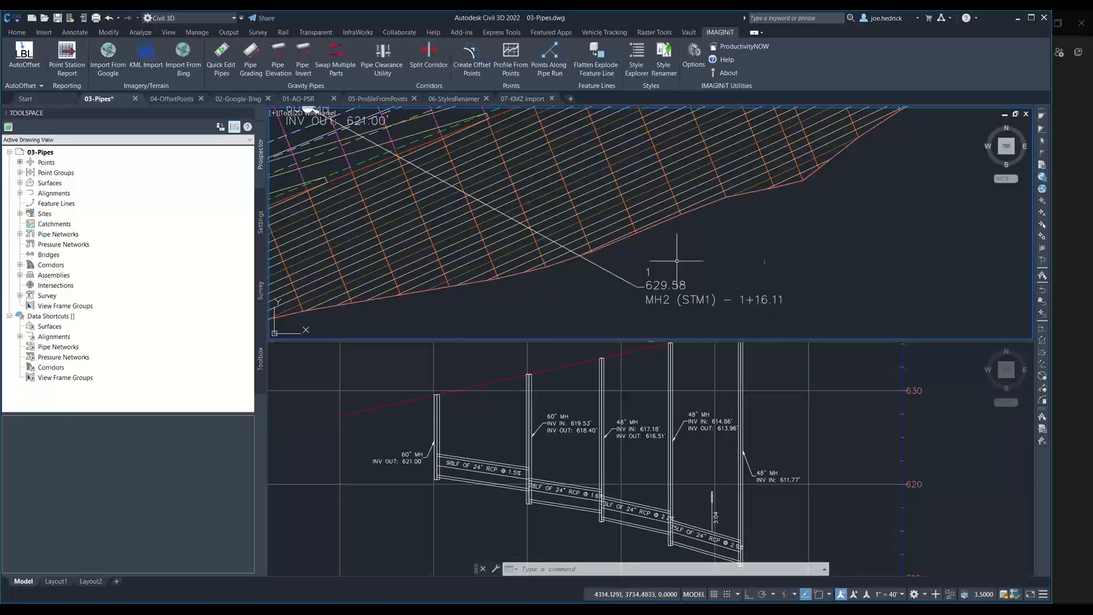
scroll(575, 225, down, 2)
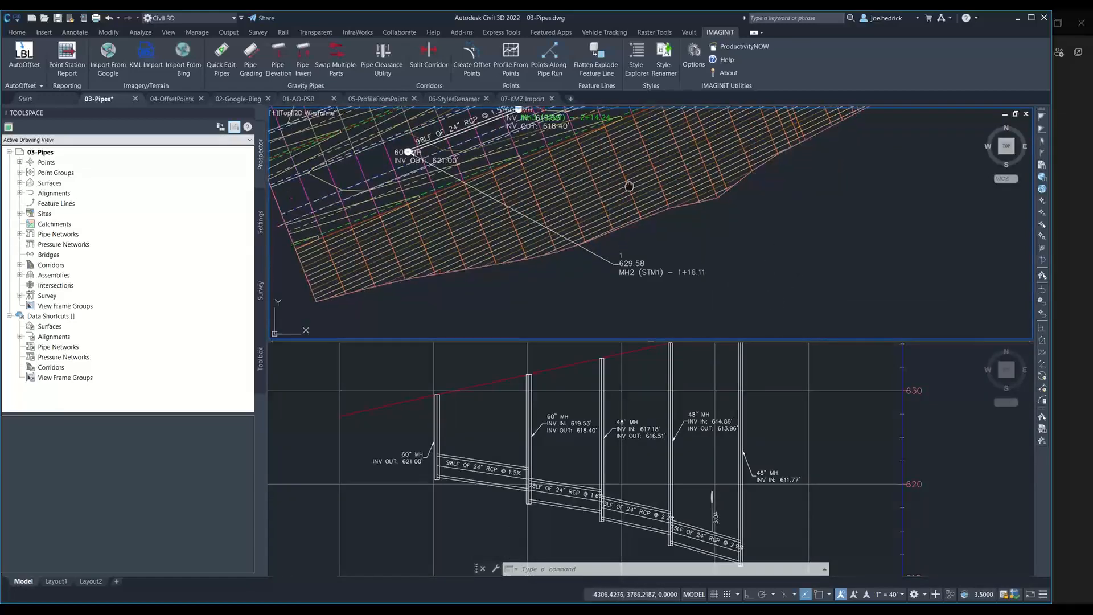
middle_drag(482, 124, 483, 166)
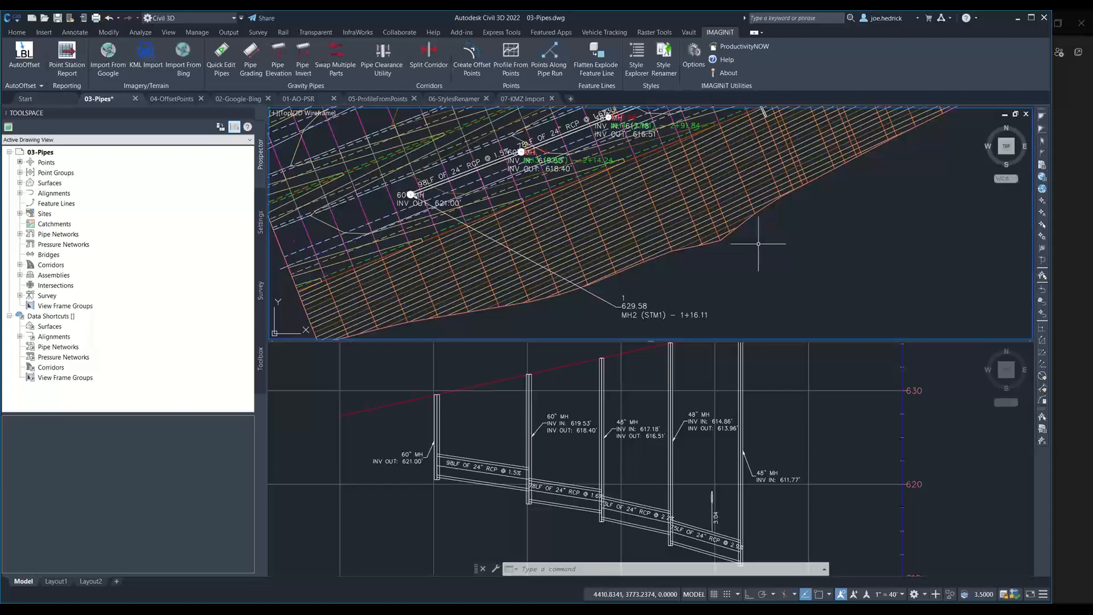
List the object properties of the Road-TOP corridor surface
mouse_move(765, 255)
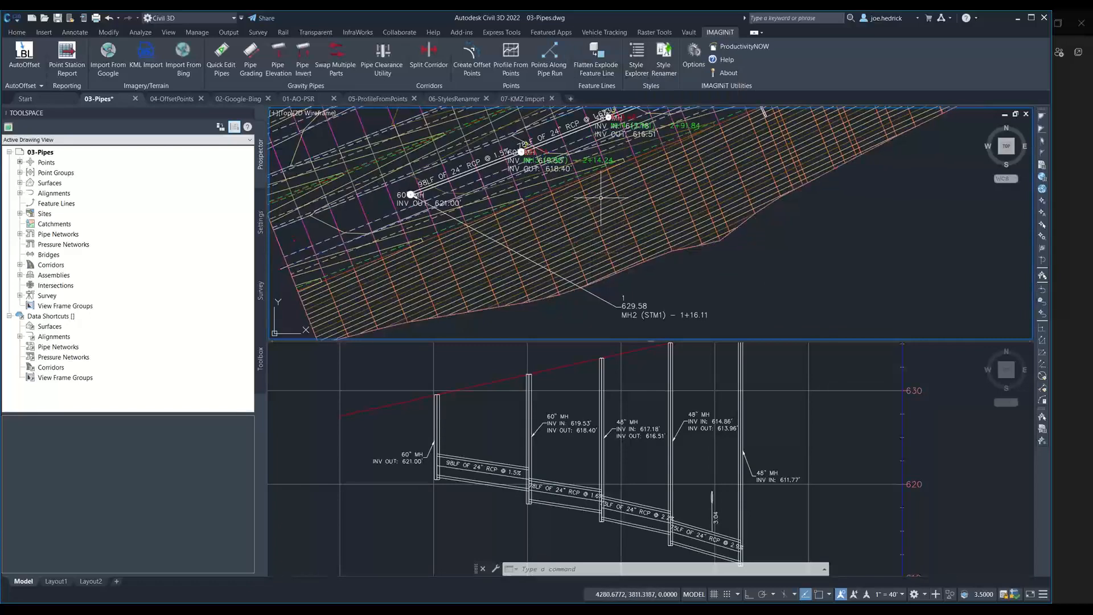
mouse_move(611, 215)
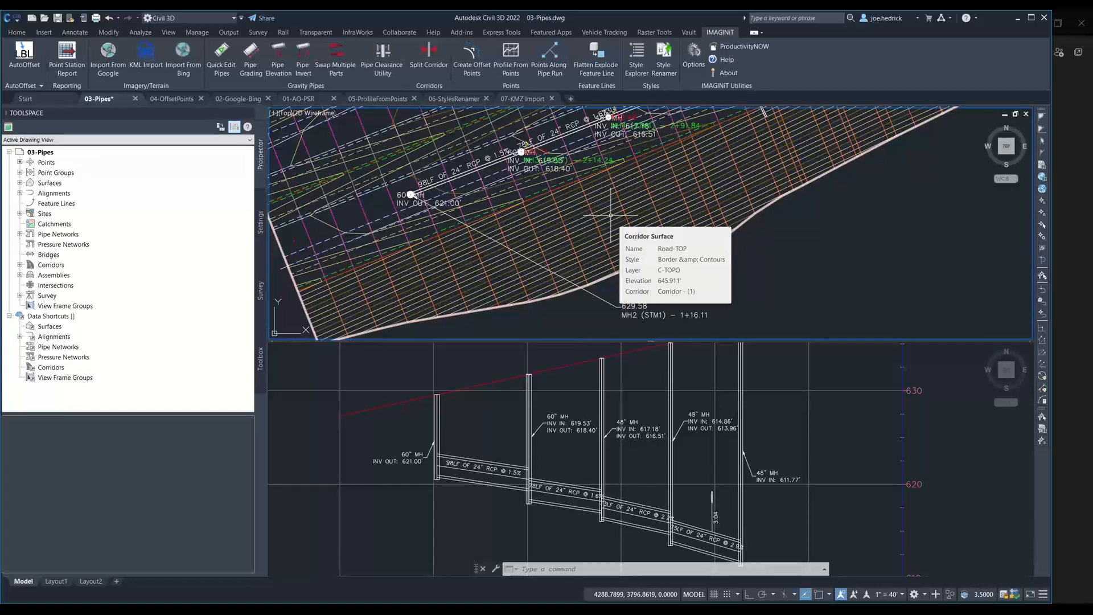
click(611, 215)
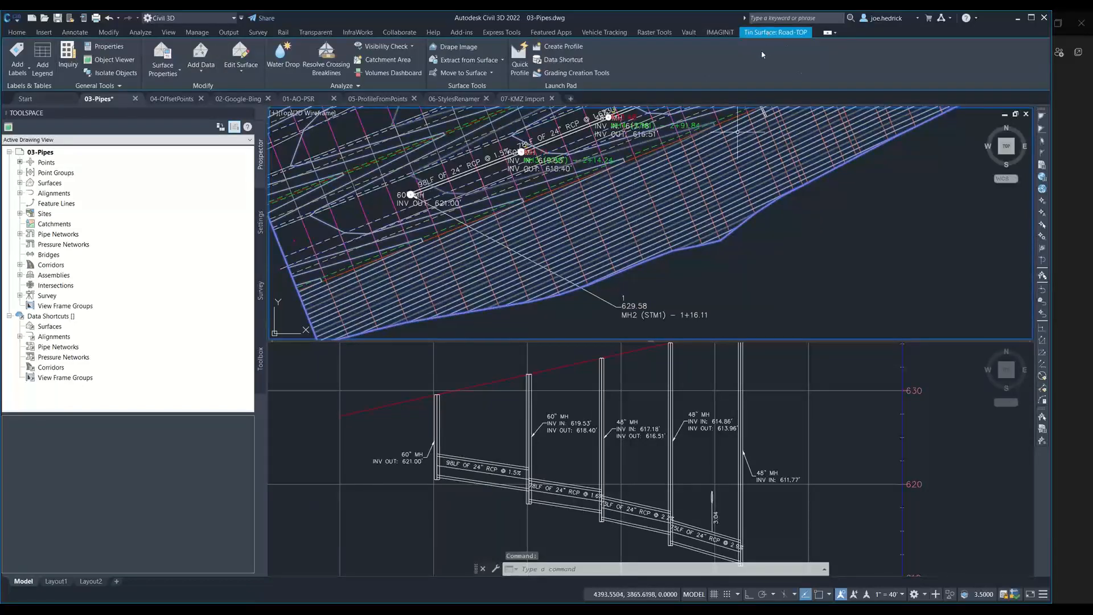
text(LI)
key(Return)
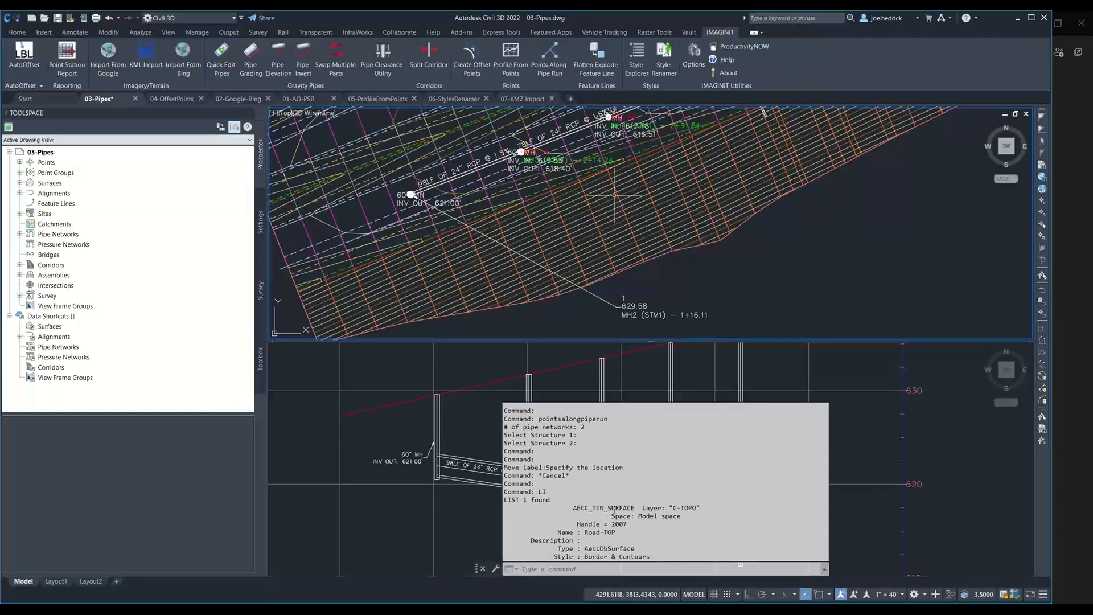
Use Style Explorer on the Road-TOP corridor surface to set the Major Contours color of its style to magenta
drag(702, 510, 662, 506)
key(Escape)
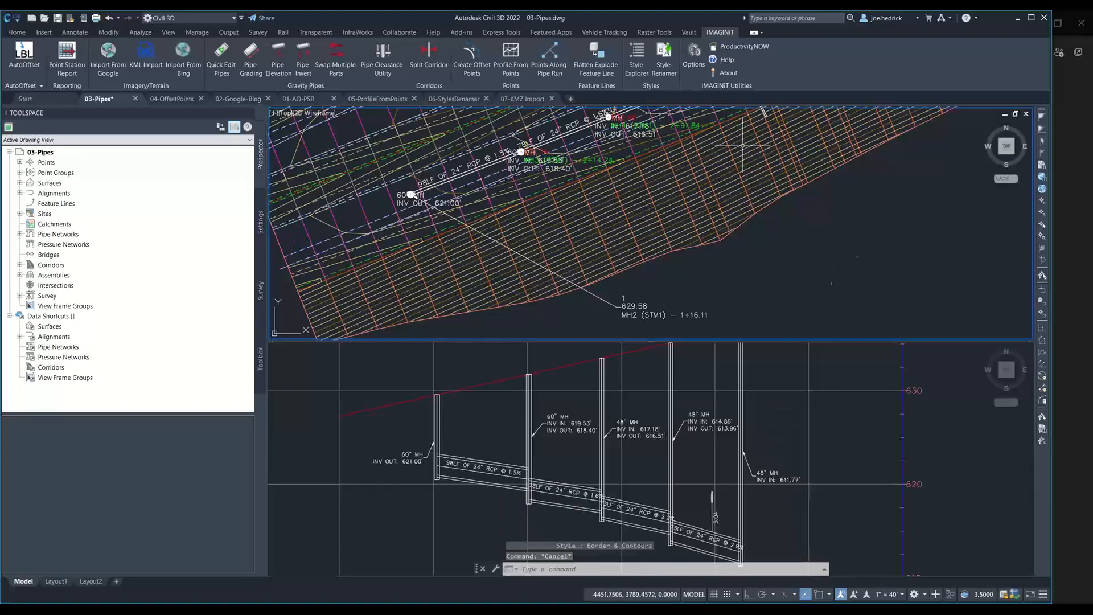
click(636, 57)
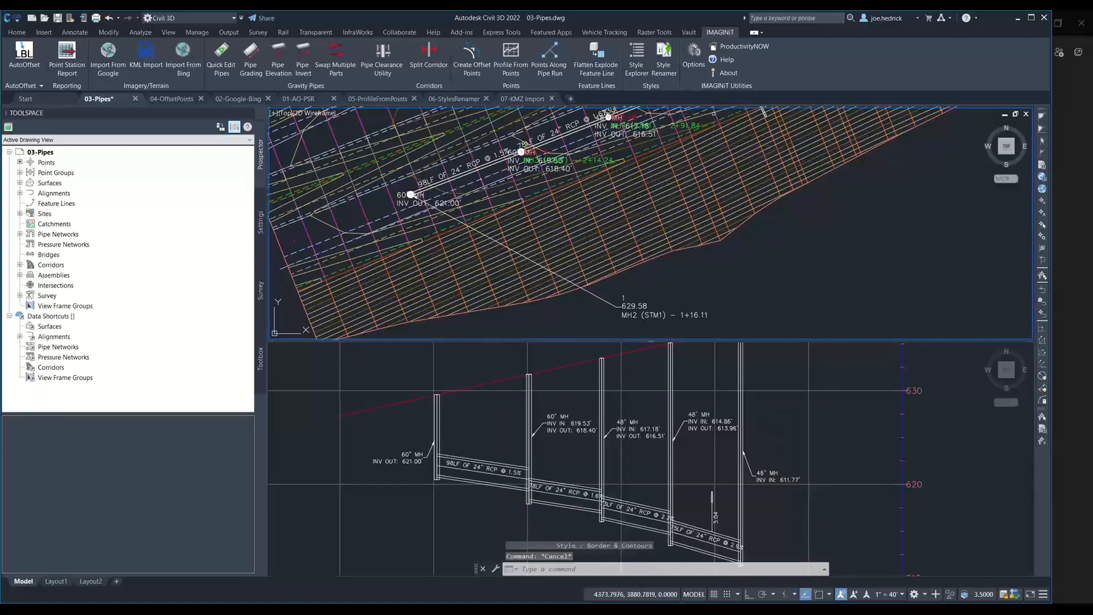
click(606, 218)
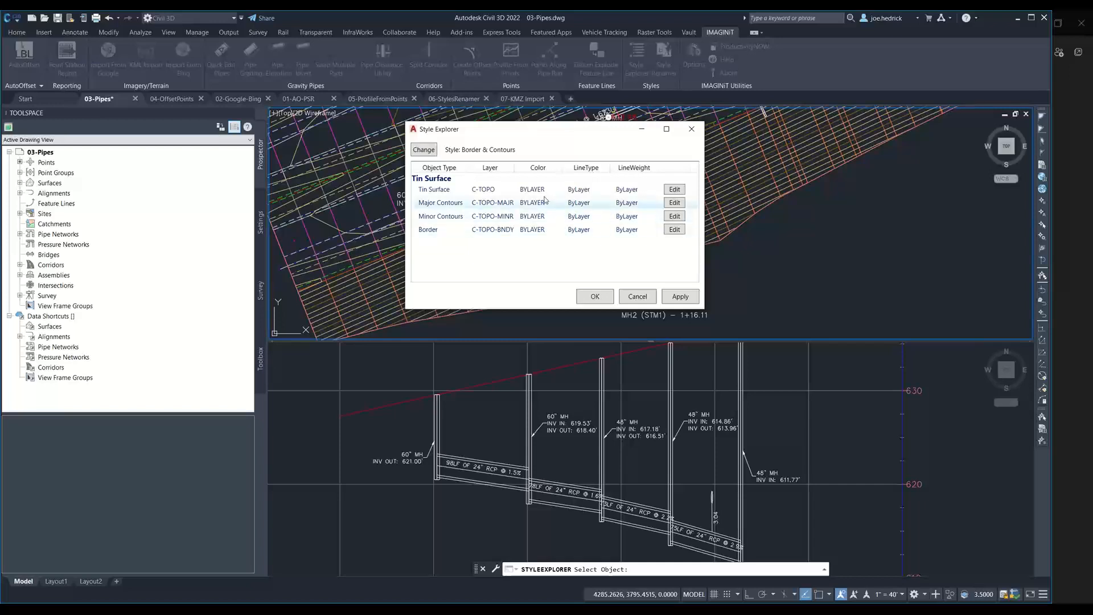
click(675, 202)
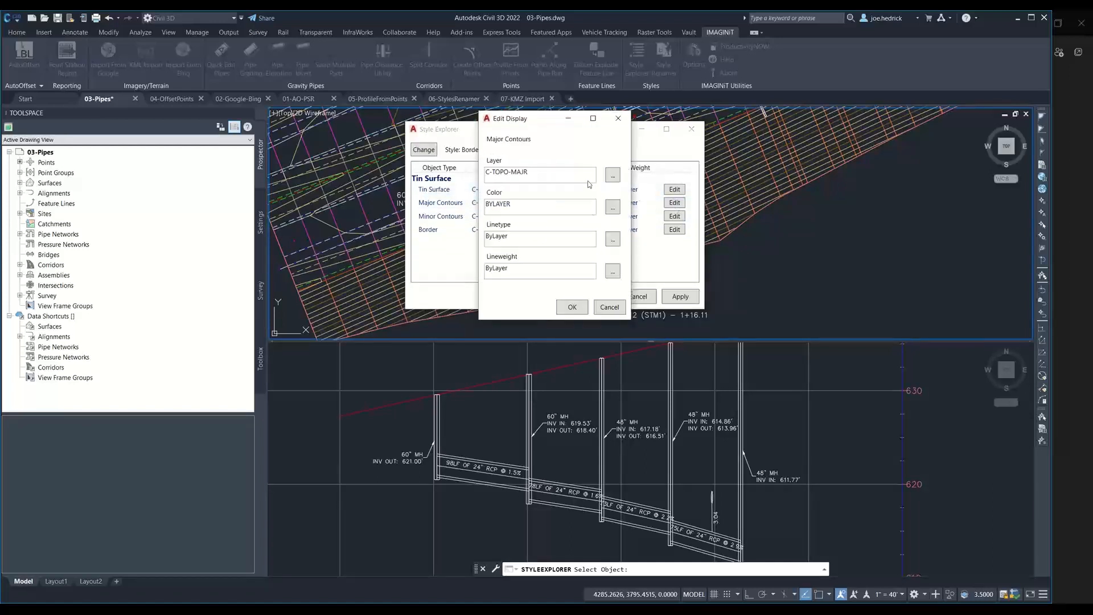
click(613, 208)
click(516, 245)
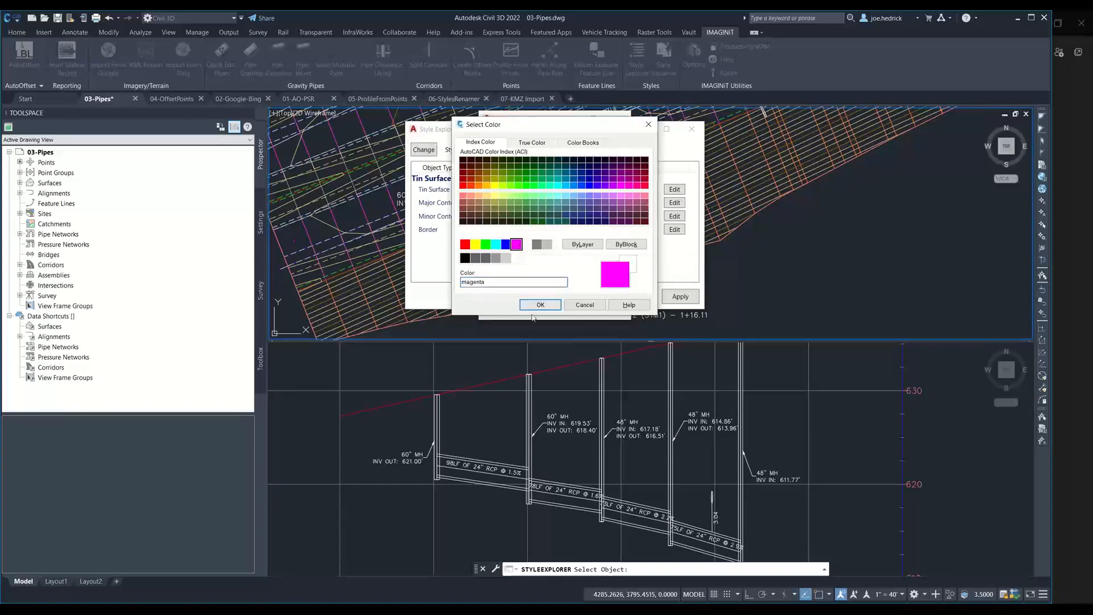
click(540, 305)
click(567, 305)
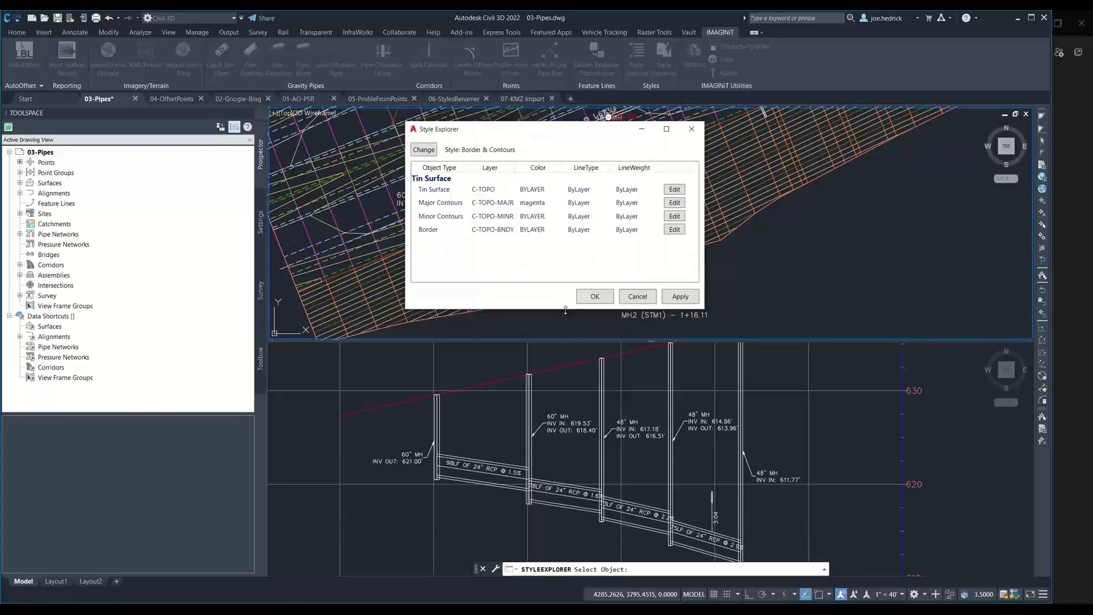
click(593, 296)
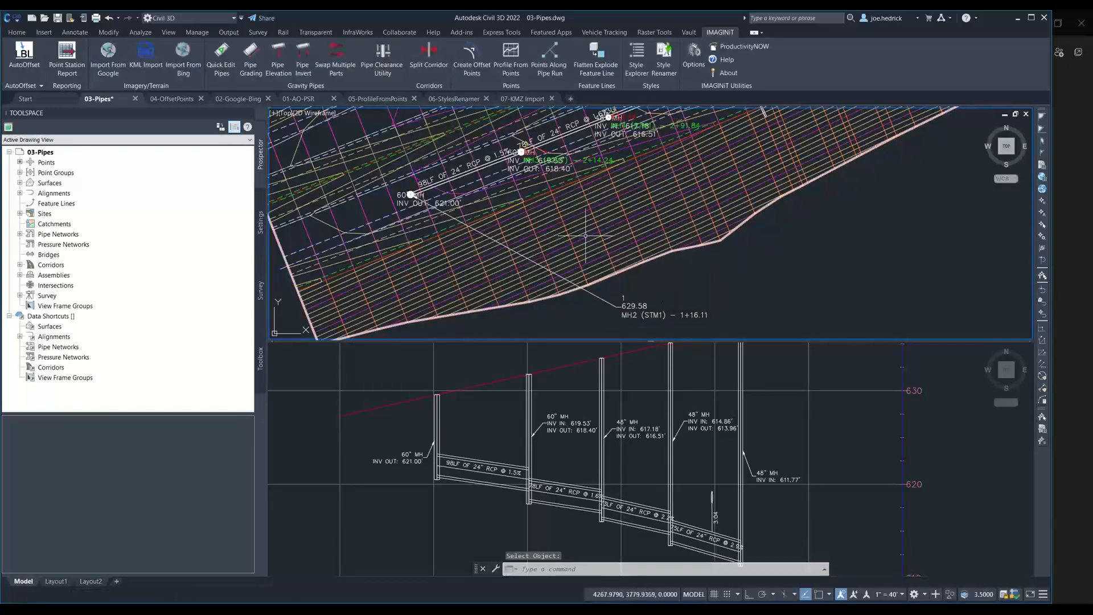
Check the Major Contour color in the display settings of the Border & Contours surface style, leaving the style unedited
mouse_move(585, 235)
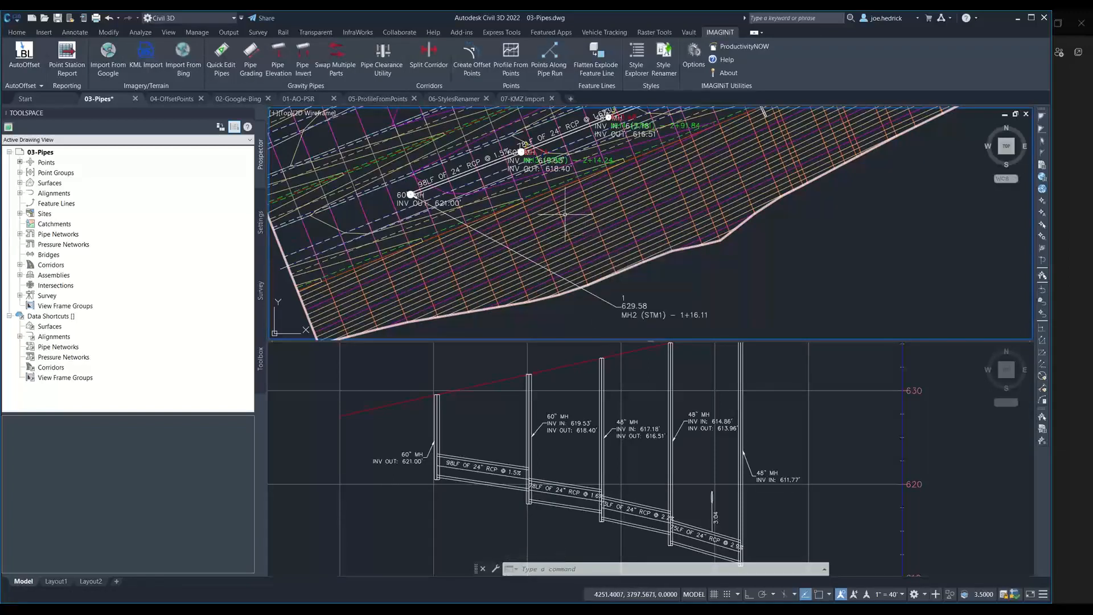
click(260, 222)
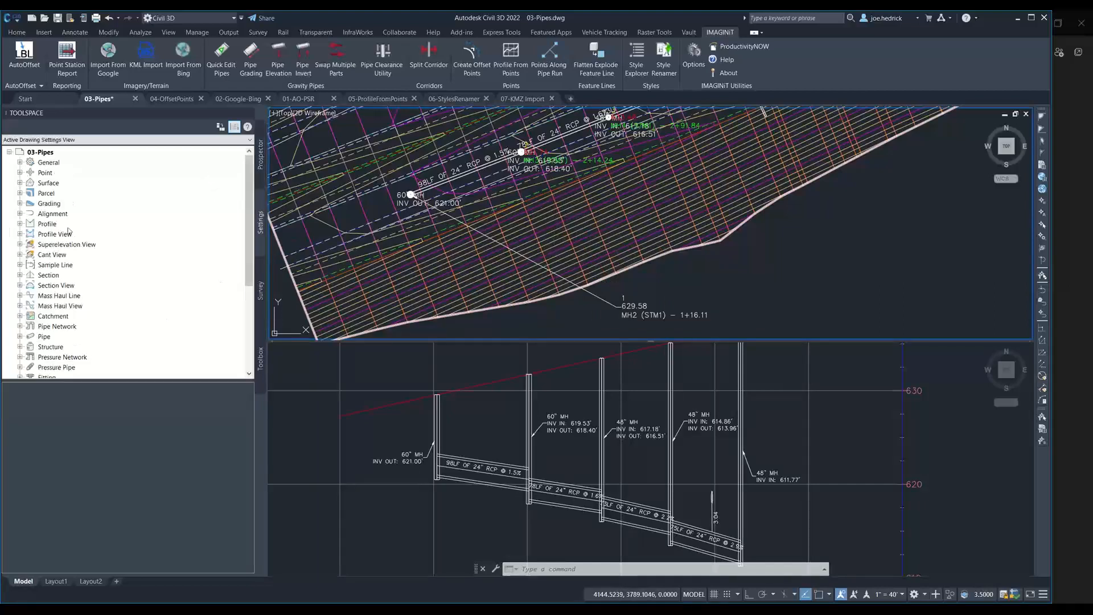
click(19, 183)
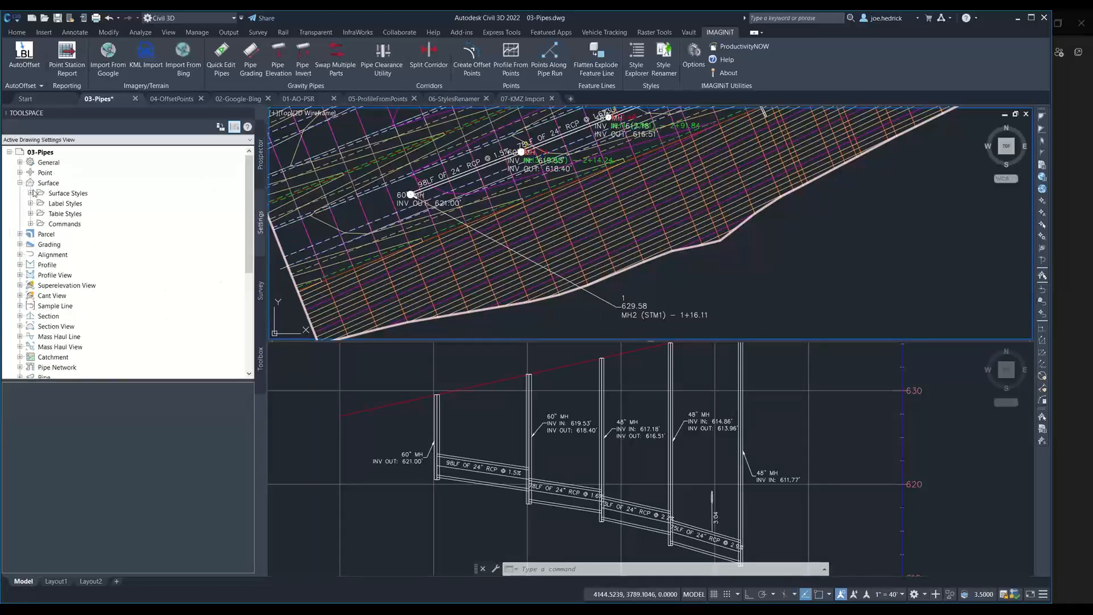
click(32, 193)
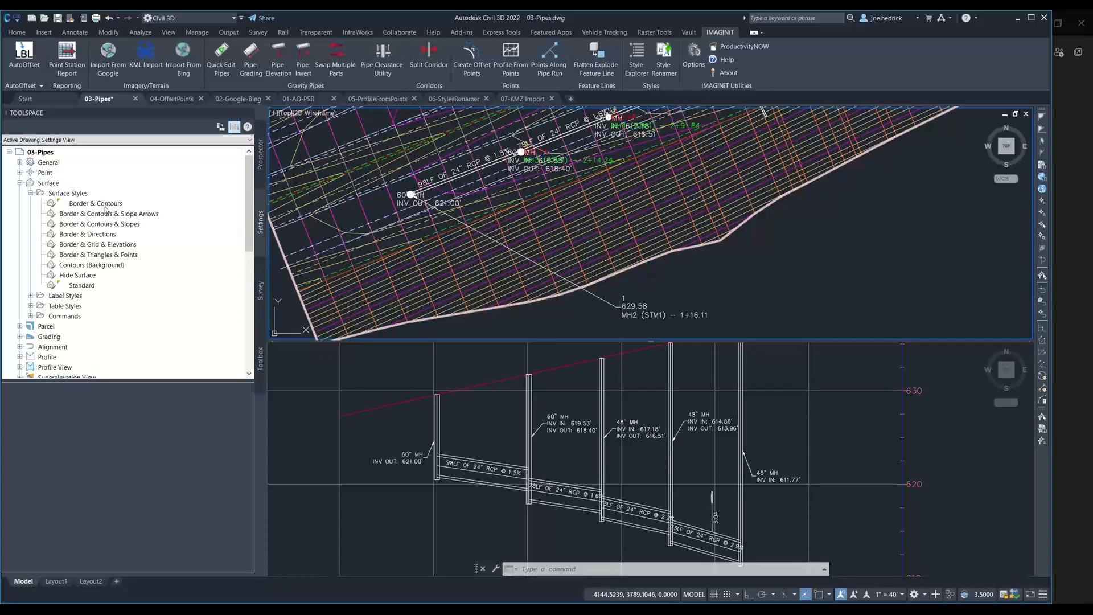
click(105, 205)
right_click(109, 204)
click(136, 213)
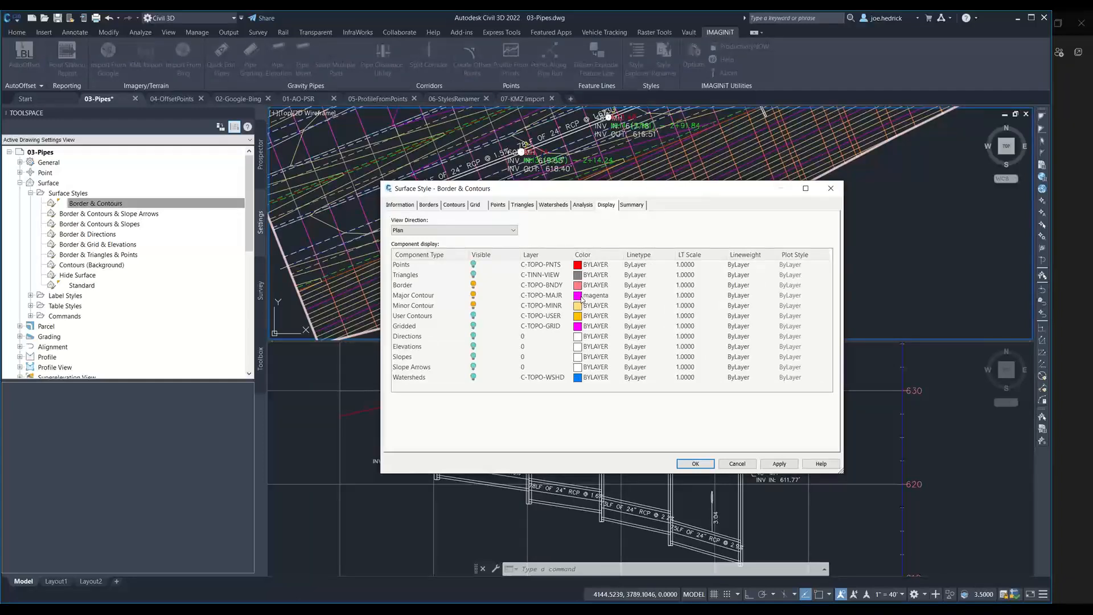
click(738, 464)
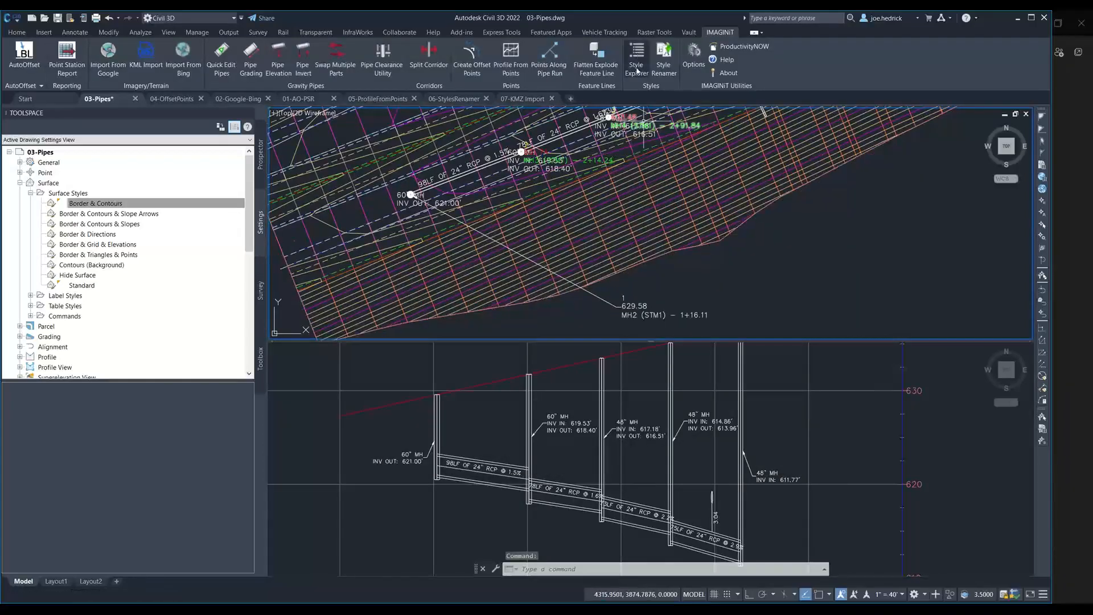
Change the Road-TOP surface's style to Border & Contours & Slope Arrows with Style Explorer and regenerate the drawing
key(Return)
click(598, 203)
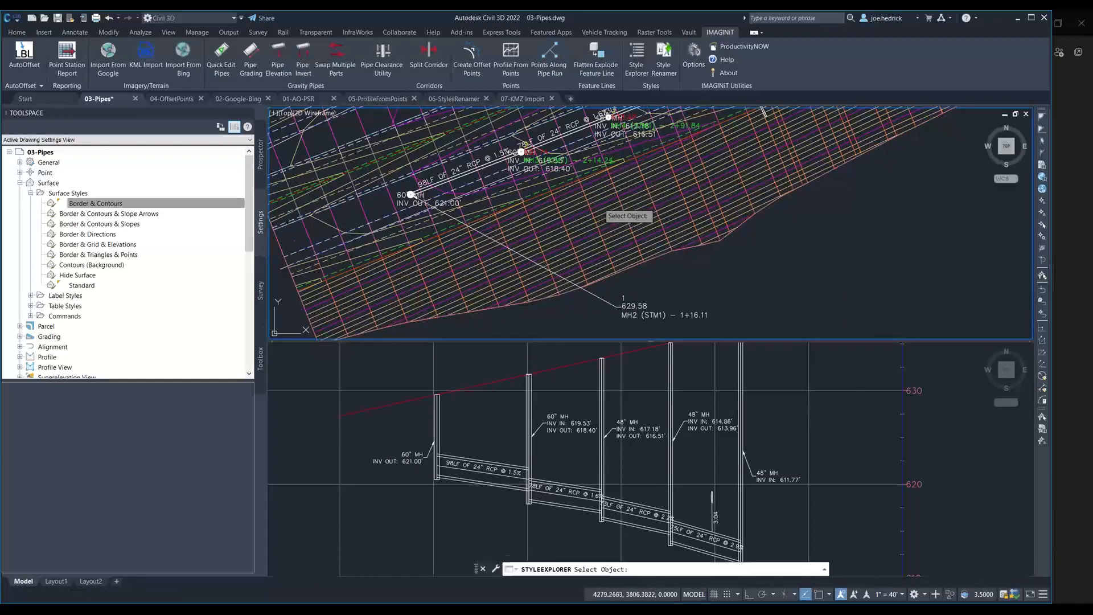
click(425, 150)
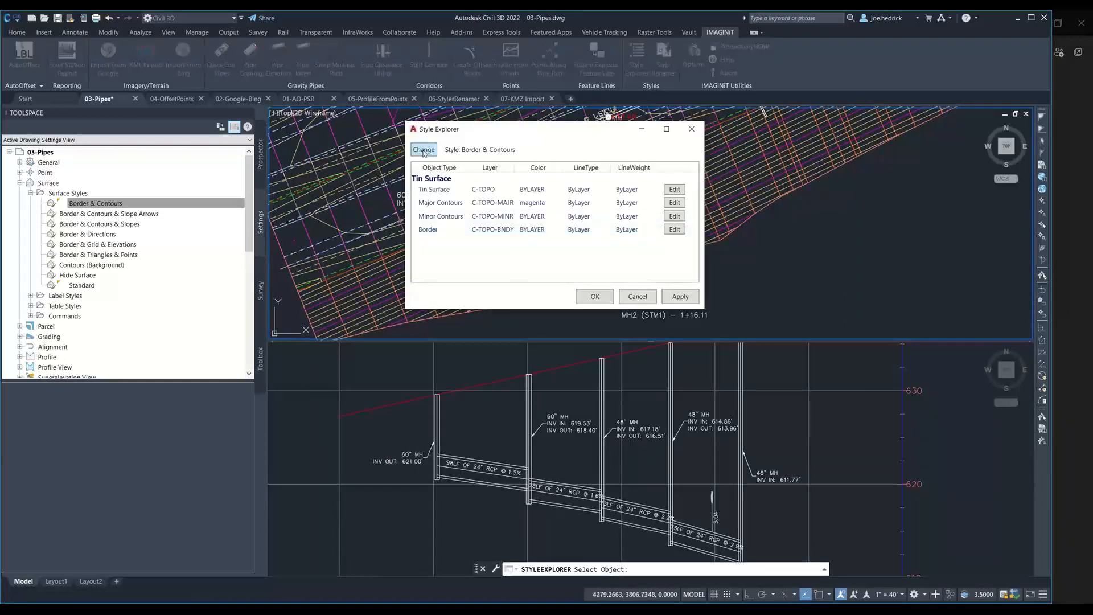
click(563, 178)
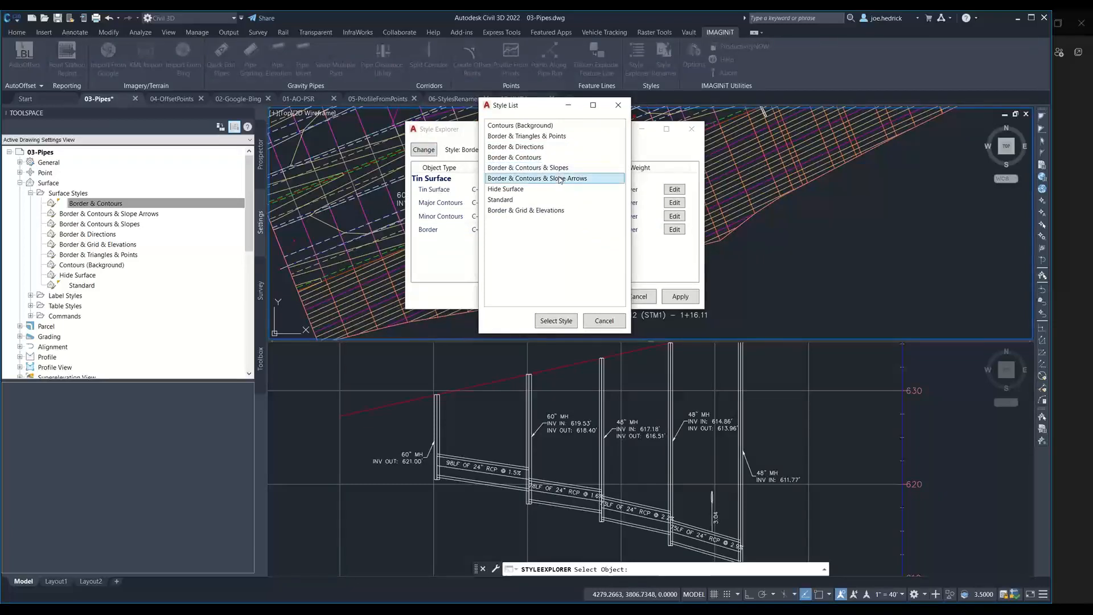
click(556, 321)
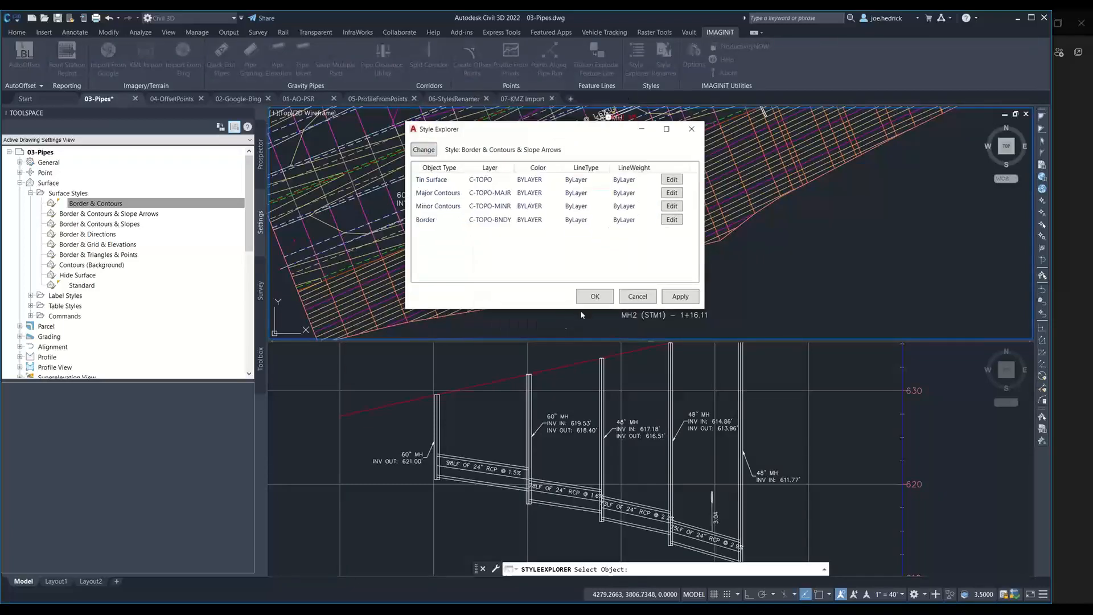
click(593, 297)
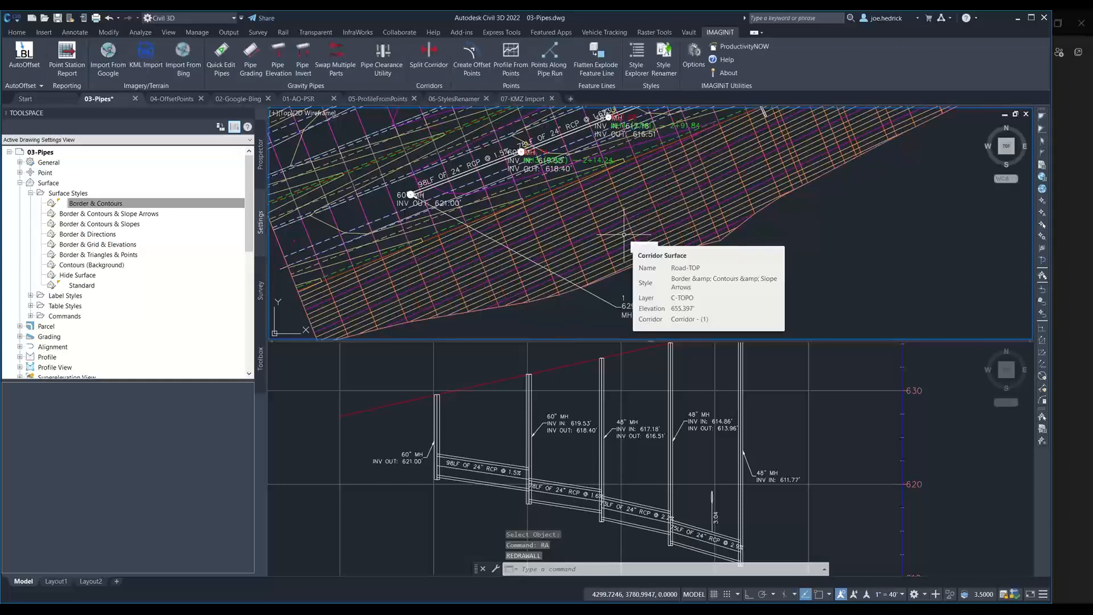
text(REA)
key(Return)
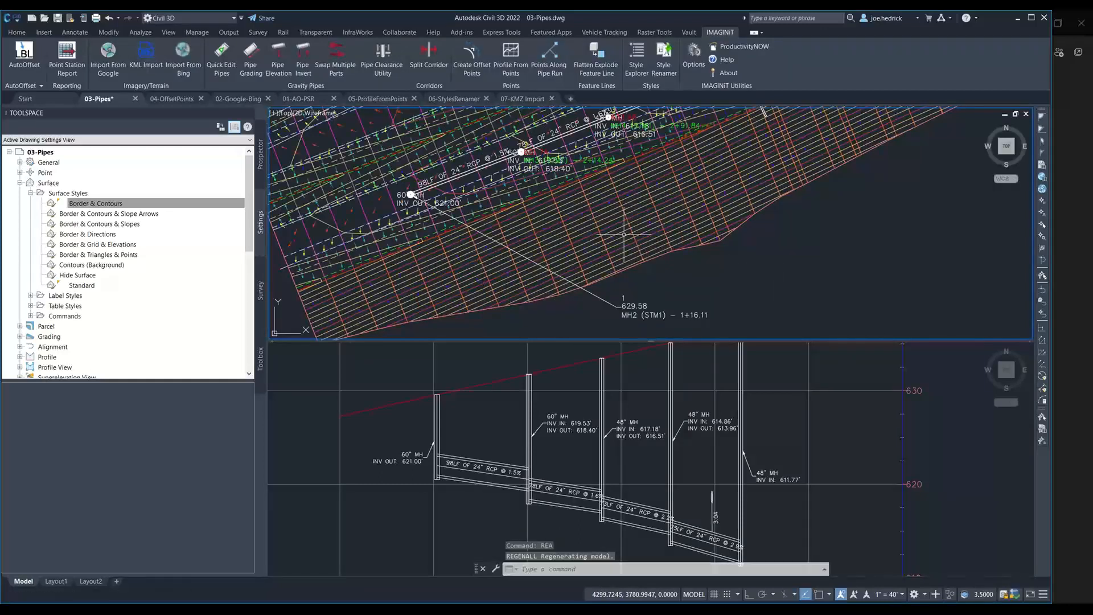
Swap the four 24" storm pipes between the manholes to 30 inch Concrete Pipe using Swap Multiple Parts
mouse_move(405, 163)
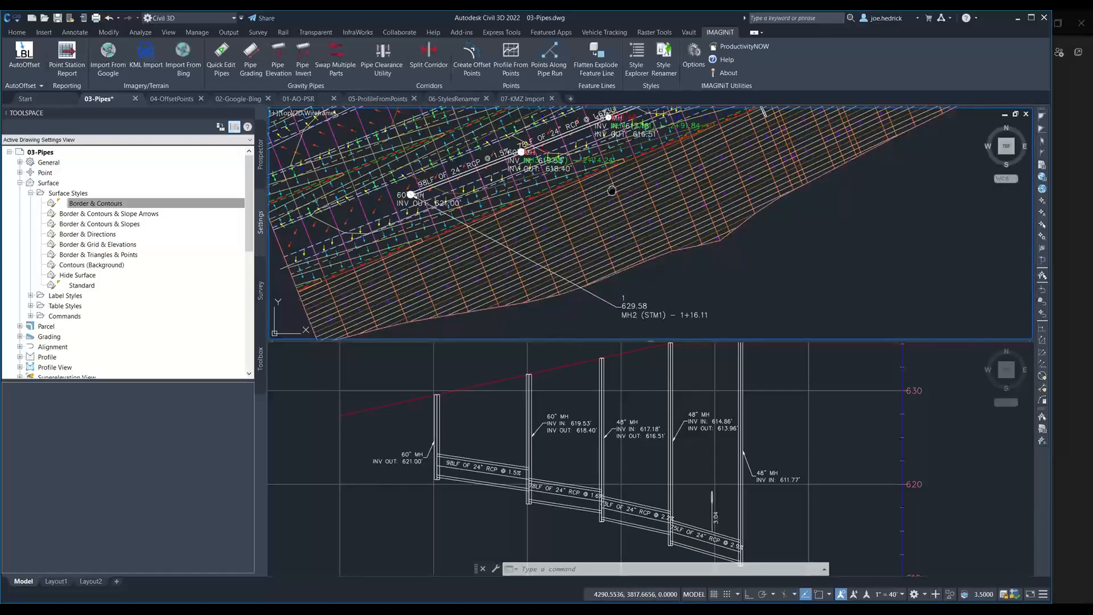
middle_drag(610, 193, 570, 281)
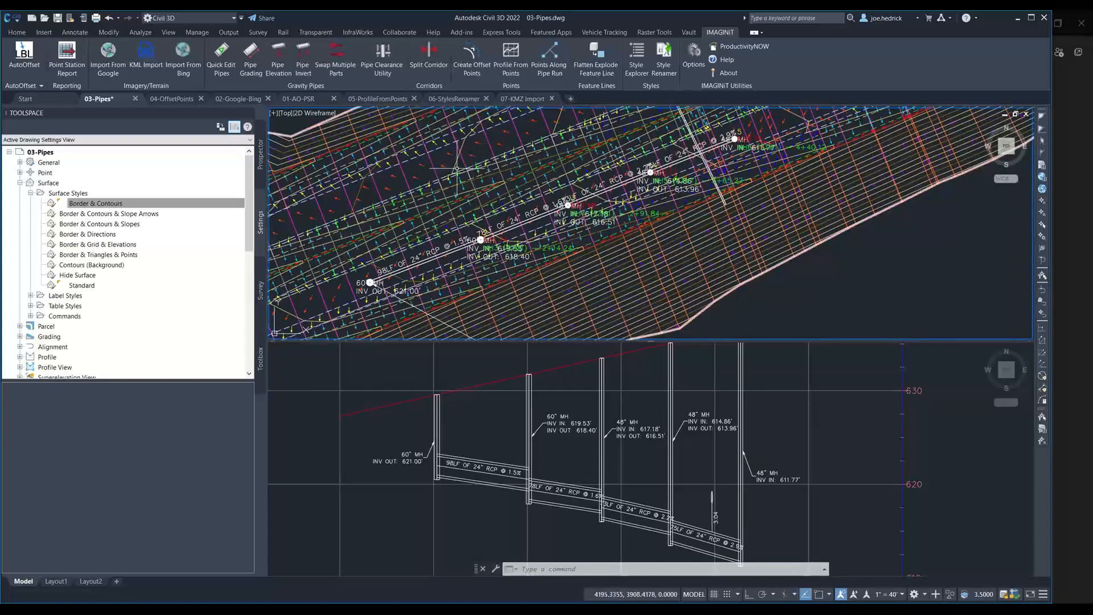
click(336, 54)
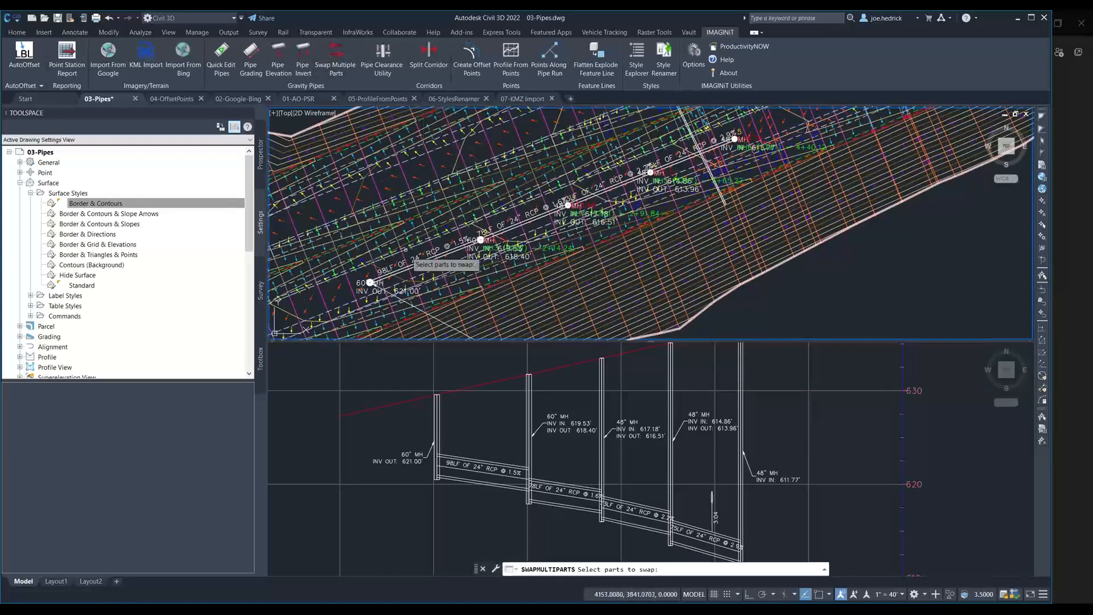
click(430, 260)
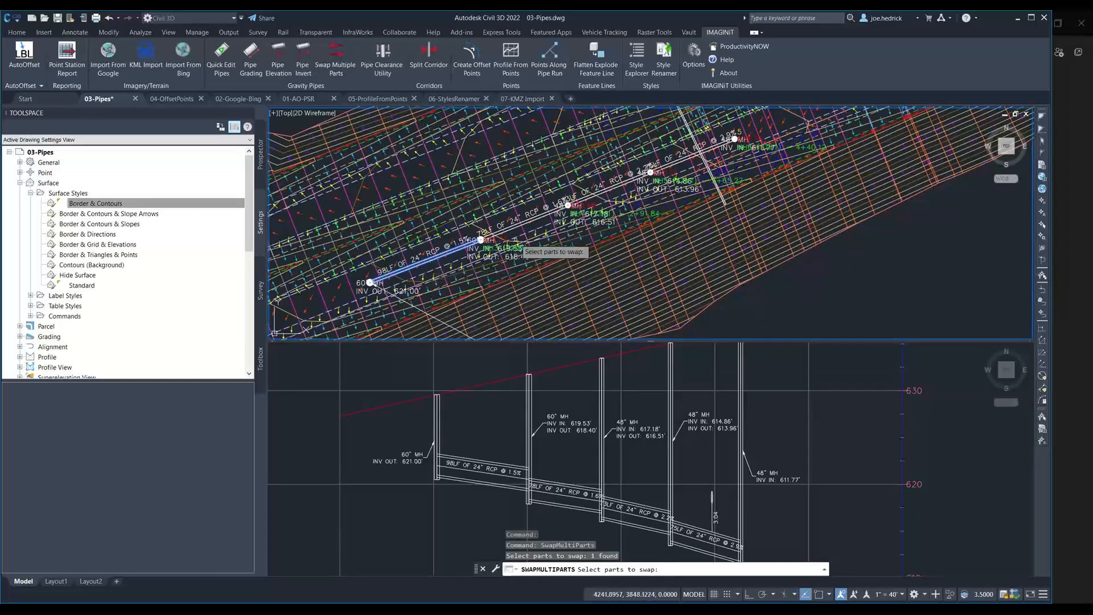
click(516, 228)
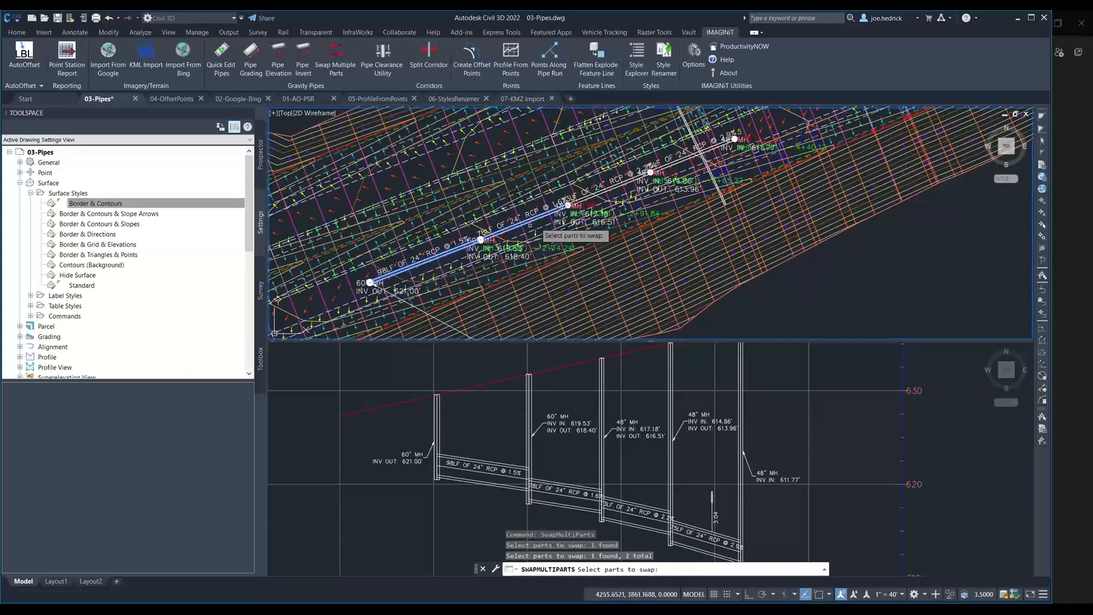
click(613, 190)
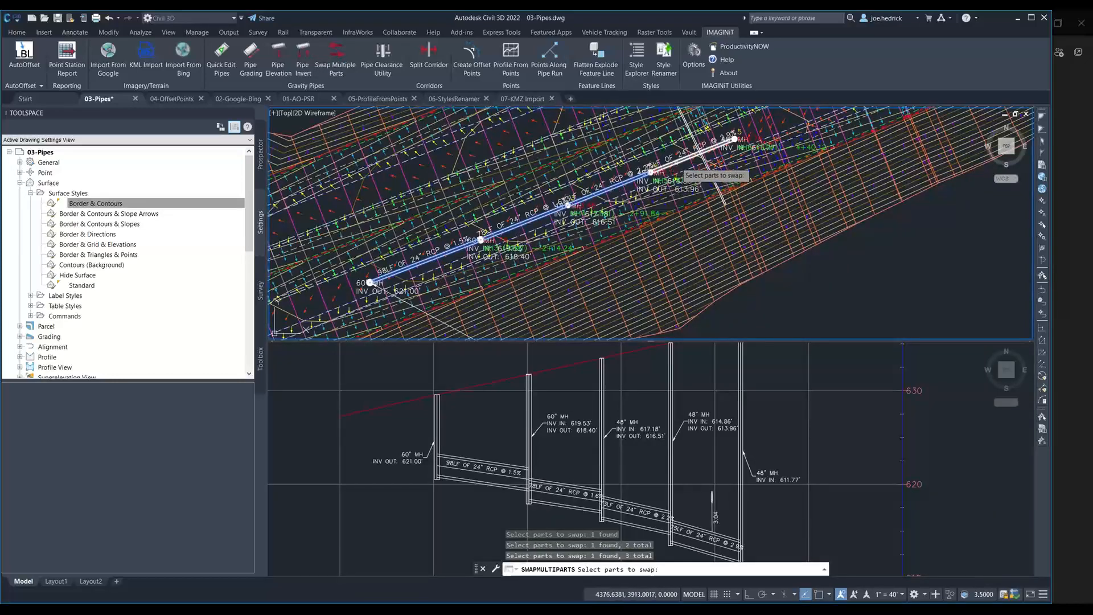
click(679, 165)
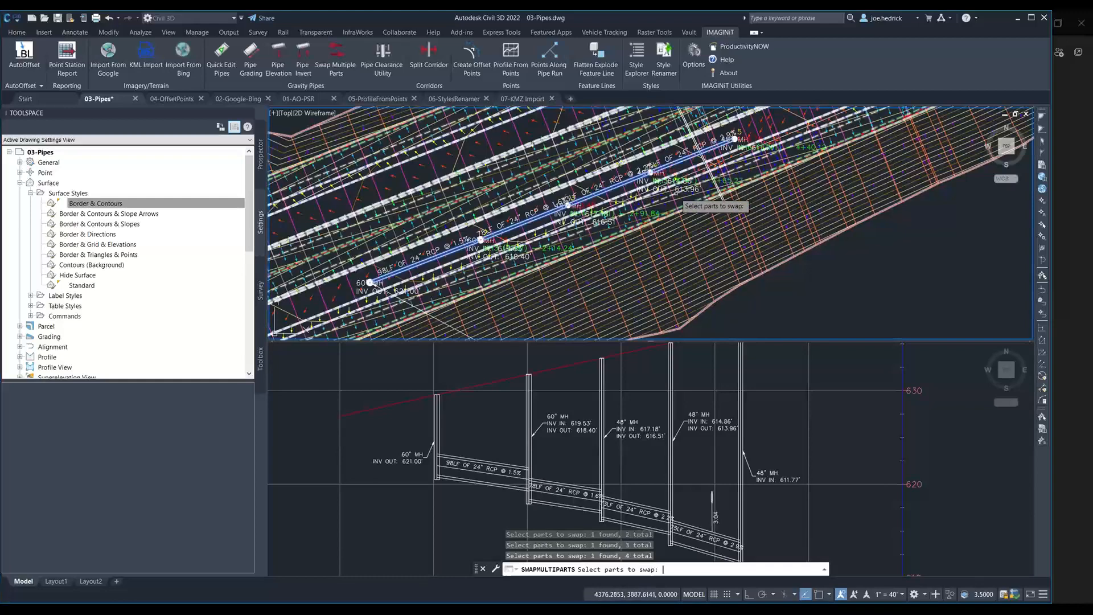
key(Return)
click(455, 239)
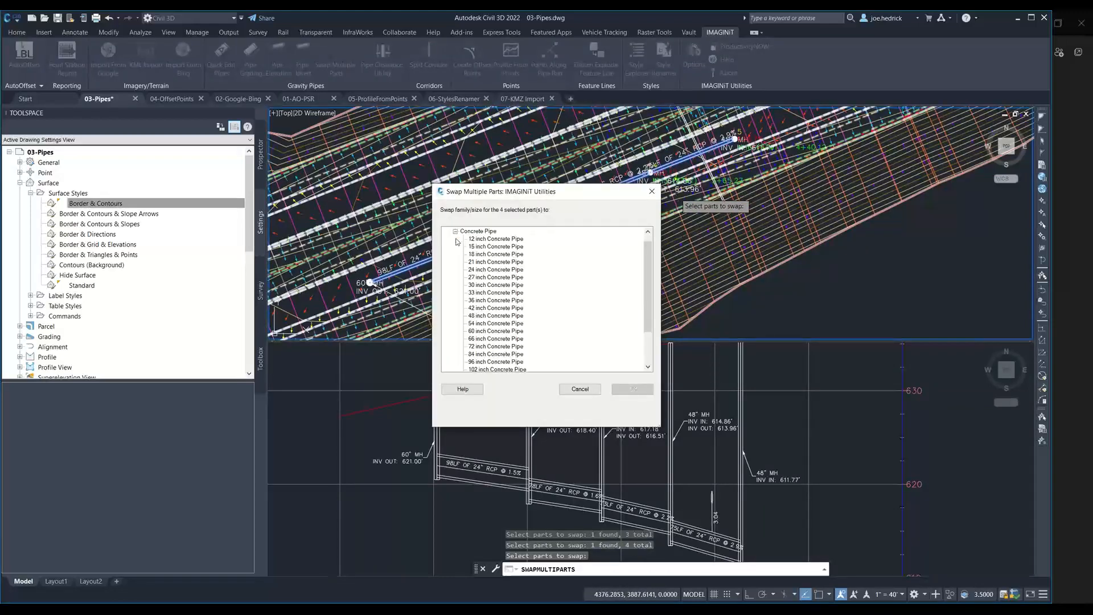
click(489, 285)
click(650, 392)
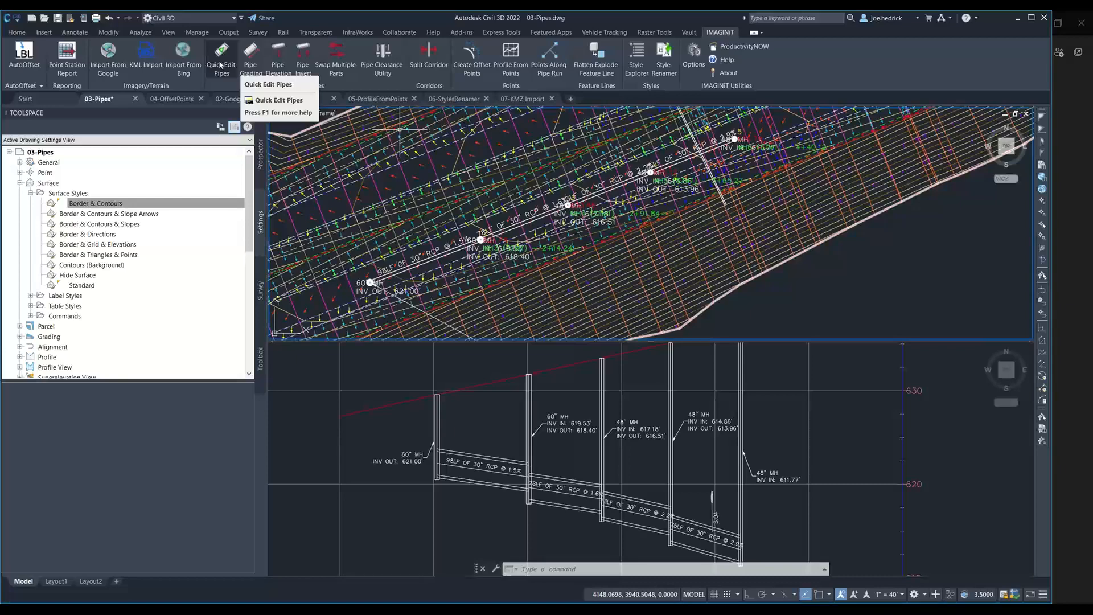
Set the slope of the pipe between the two 60" manholes to -2% in plan with Quick Edit Pipes
click(220, 64)
scroll(407, 278, up, 4)
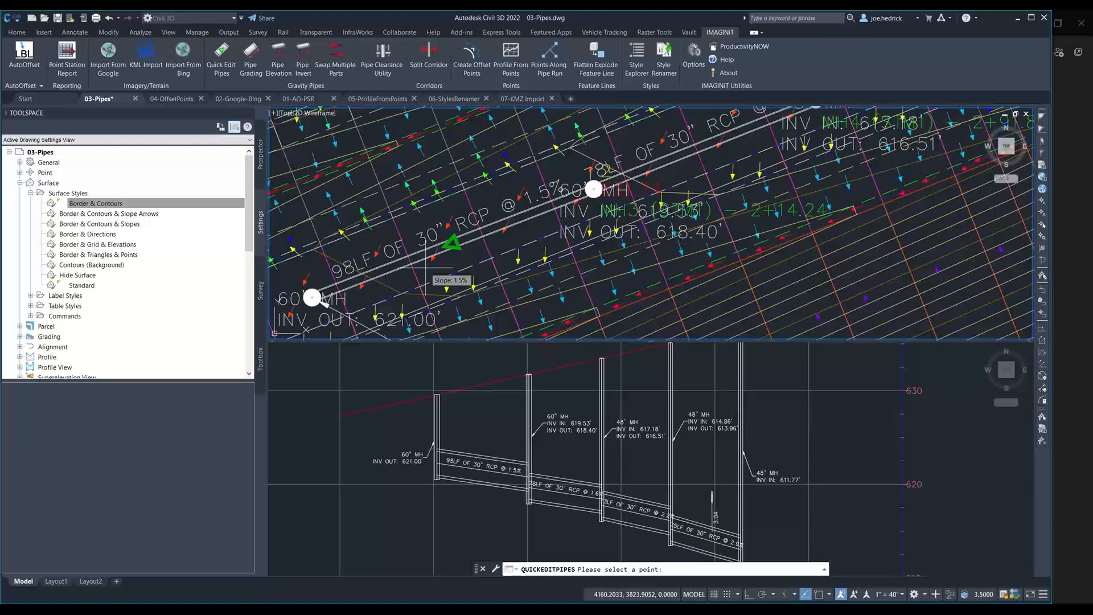
click(506, 240)
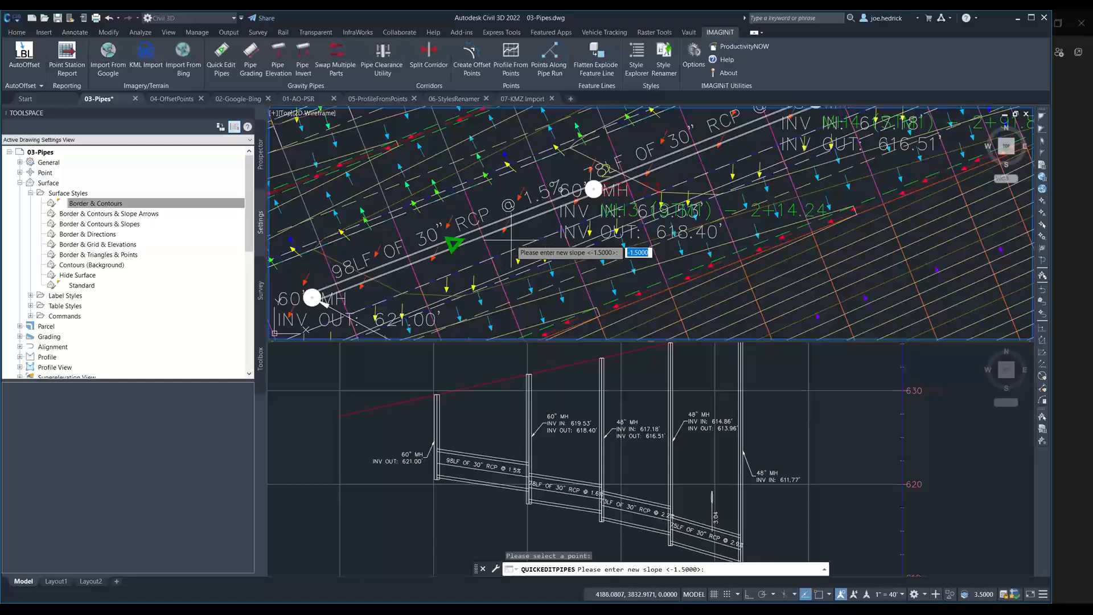
text(-2)
key(Return)
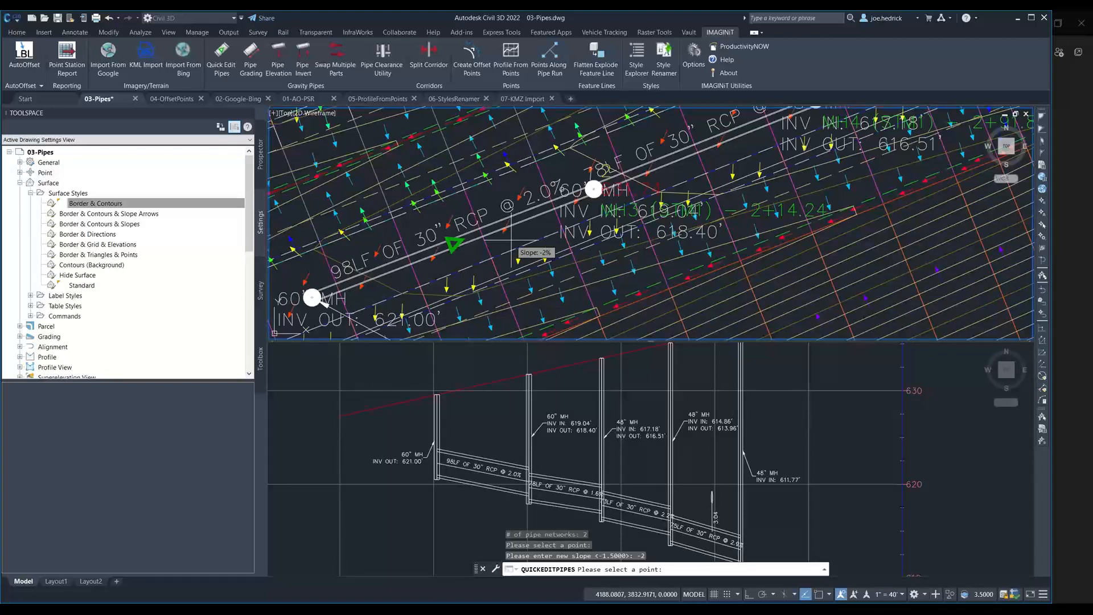
Set the slope of the second pipe in the run to -1% from the profile view
click(562, 461)
middle_drag(564, 474, 567, 447)
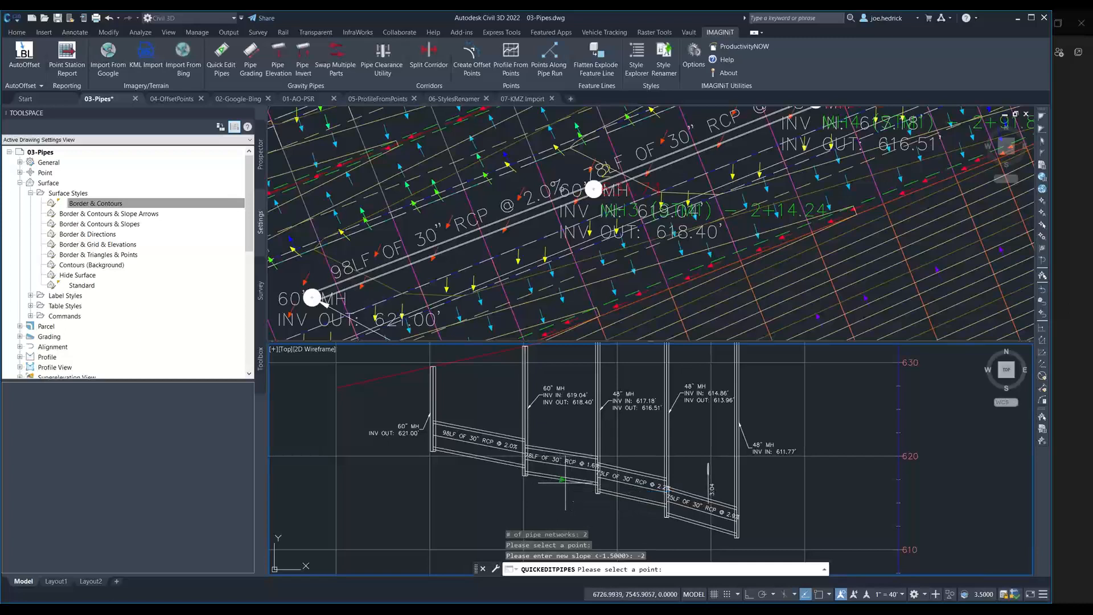
mouse_move(565, 482)
click(565, 482)
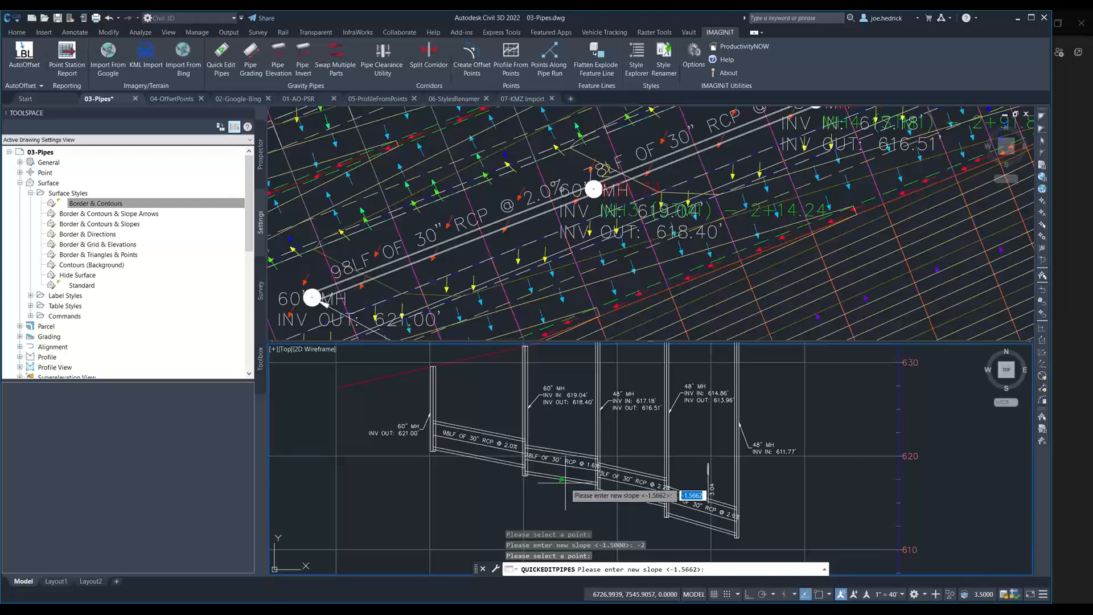
text(-1)
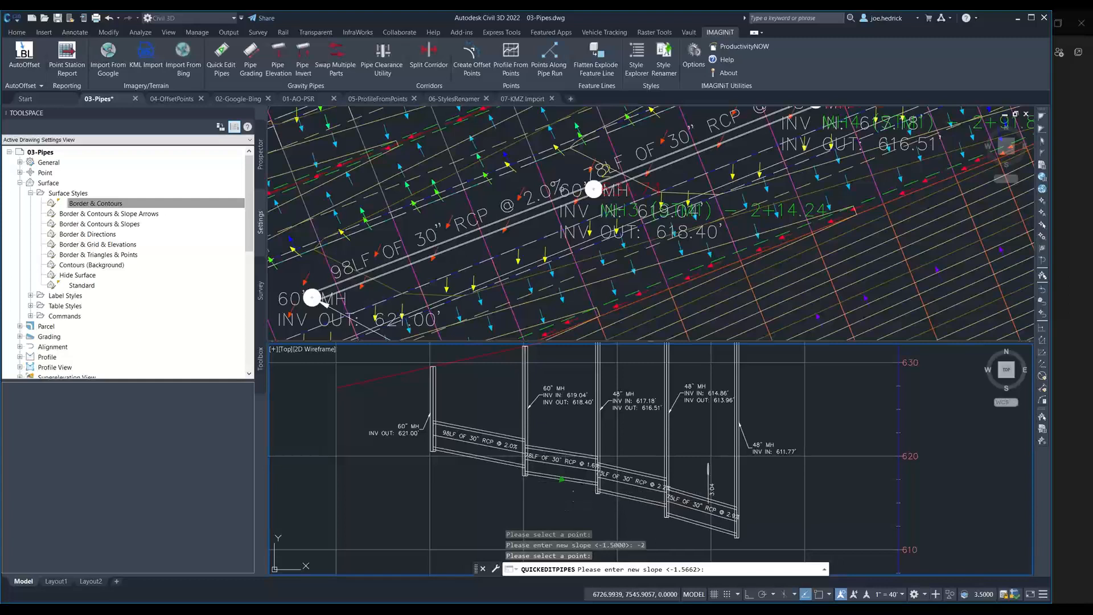
key(Return)
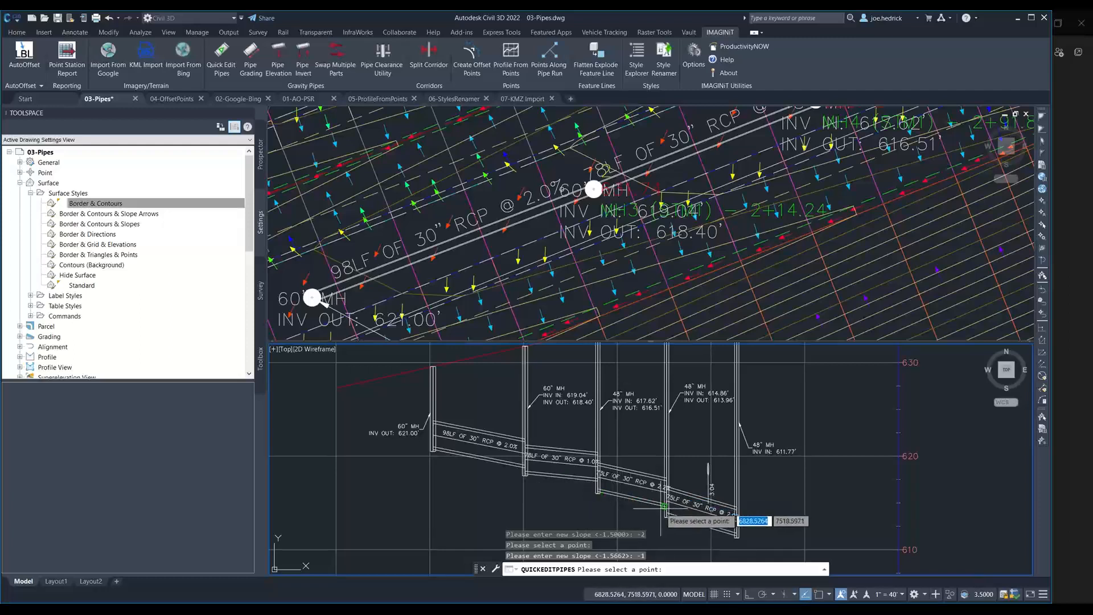
Set the start point elevation of the third pipe in the run to 616 from the profile view with Quick Edit Pipes
click(601, 491)
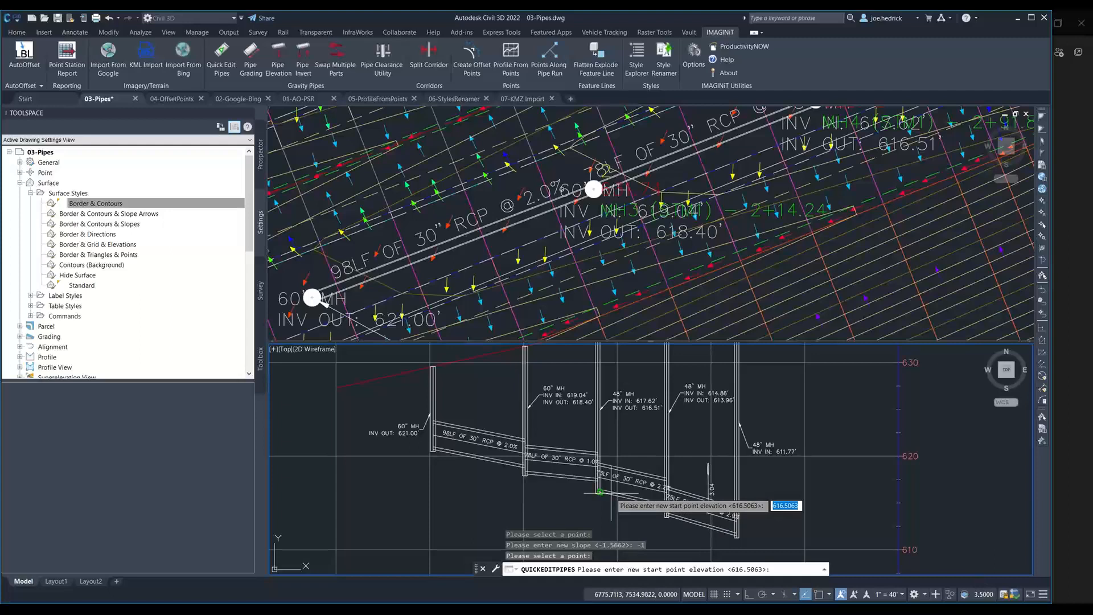
text(616)
key(Return)
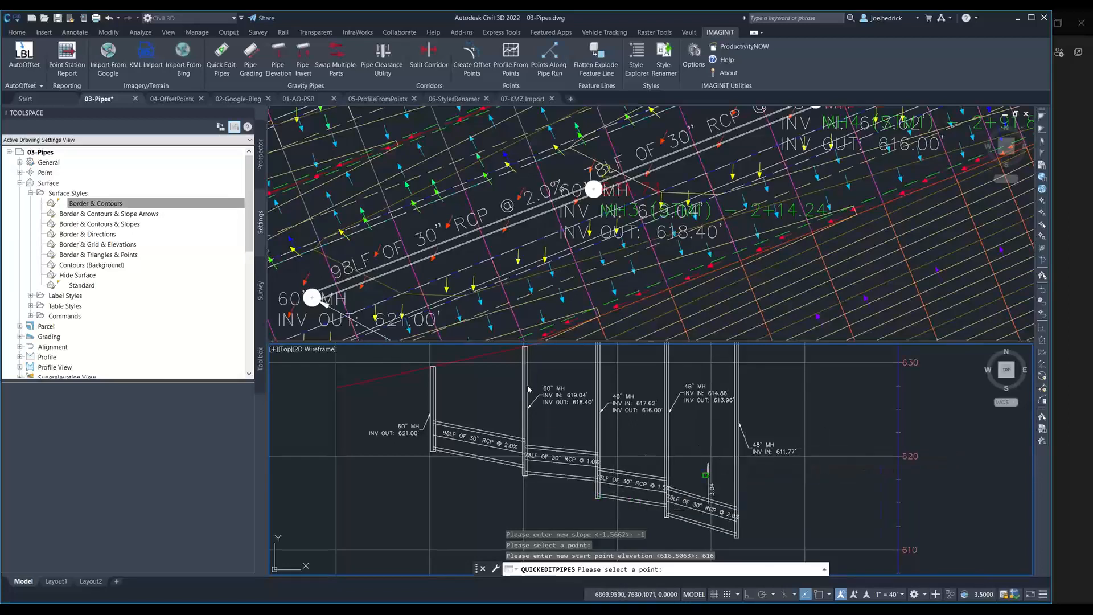
key(Escape)
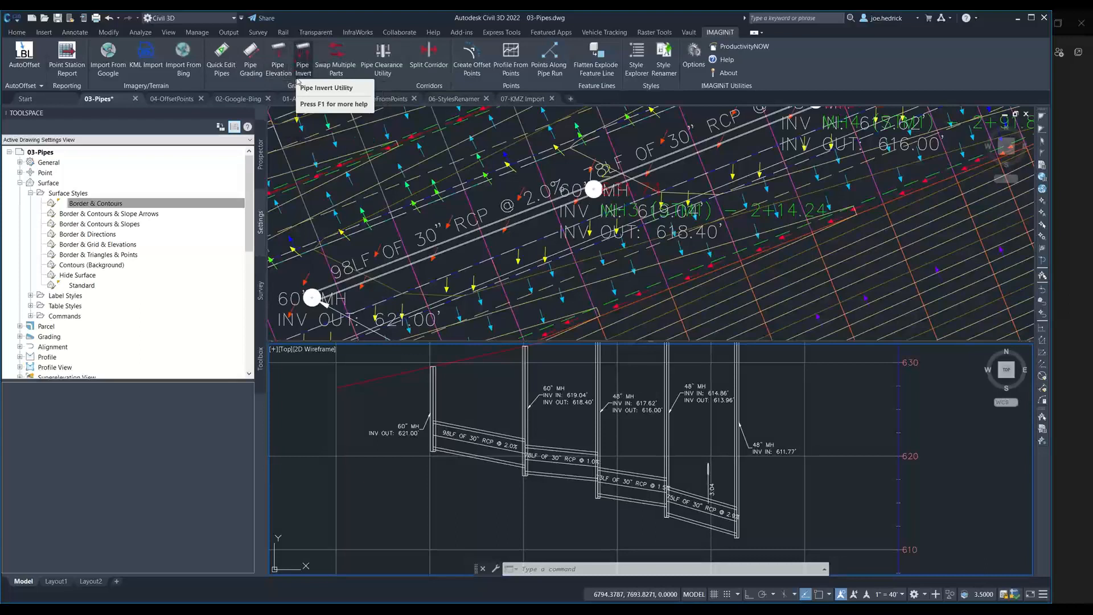
Regrade the run from the first to the last manhole with Pipe Grading: starting invert 621, grade -2%, drop per structure 0.1
click(248, 55)
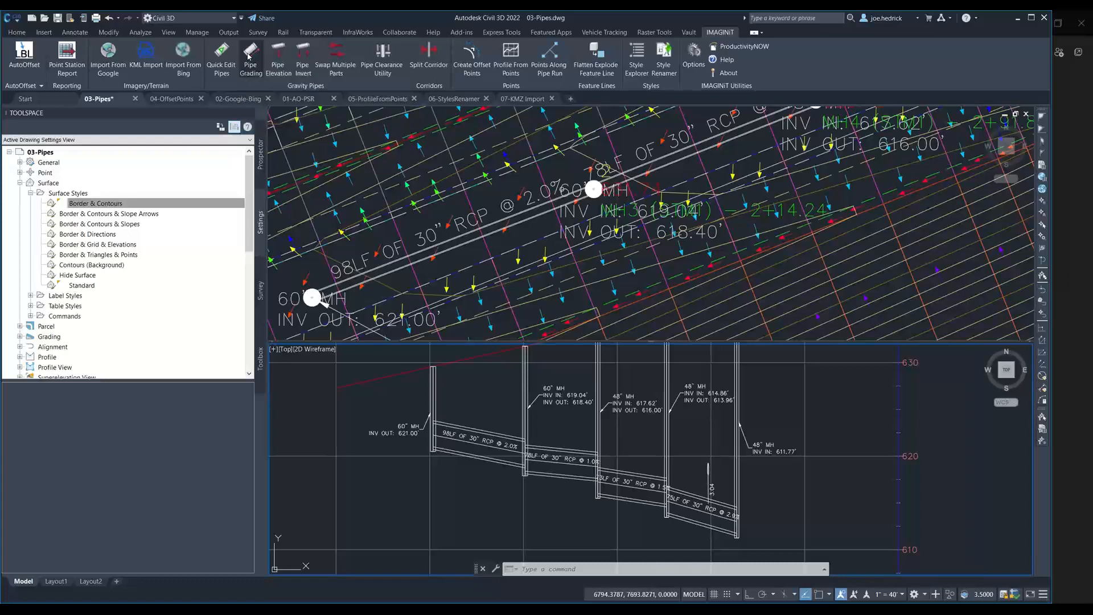
click(434, 393)
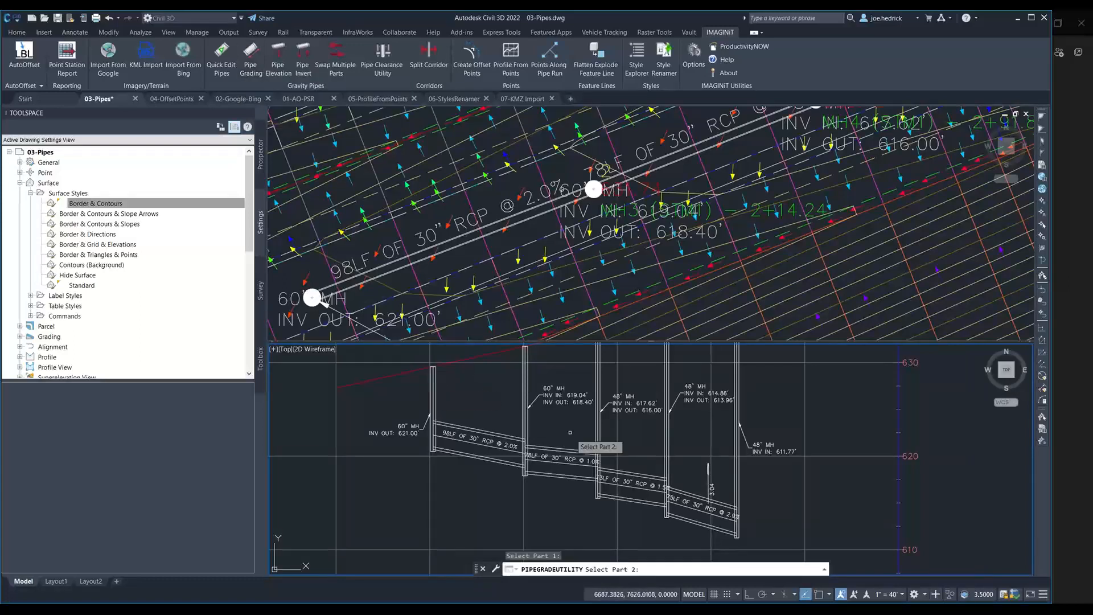
click(737, 482)
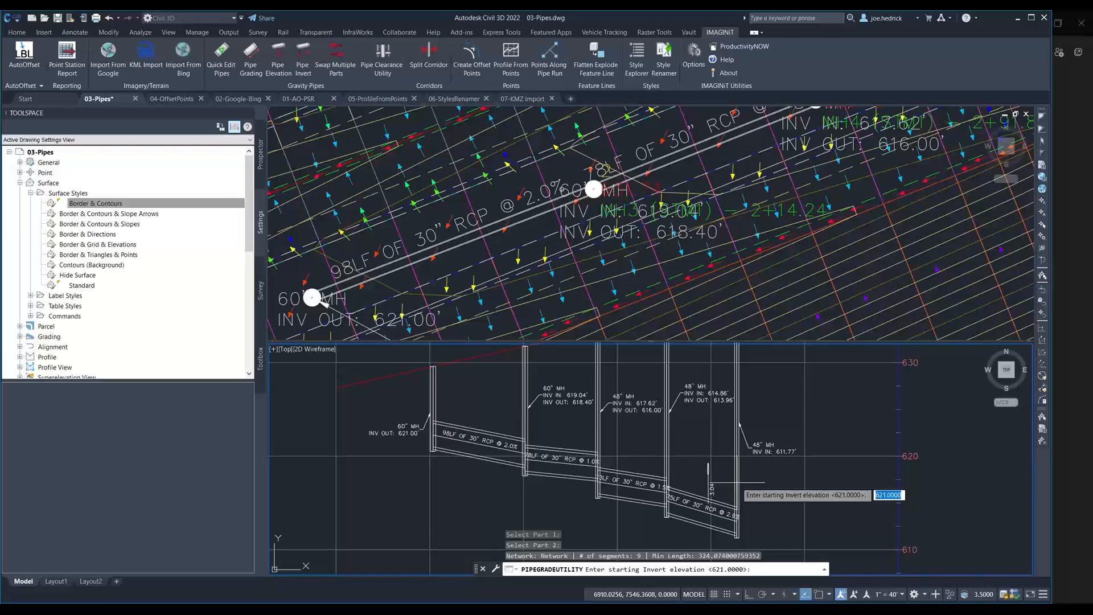
key(Return)
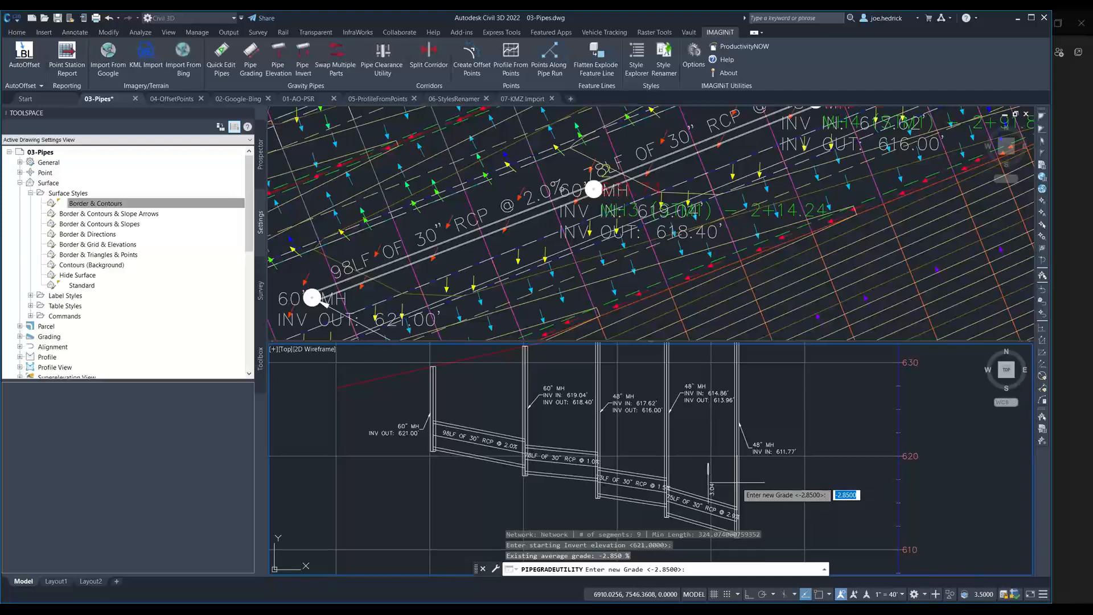
text(-2)
key(Return)
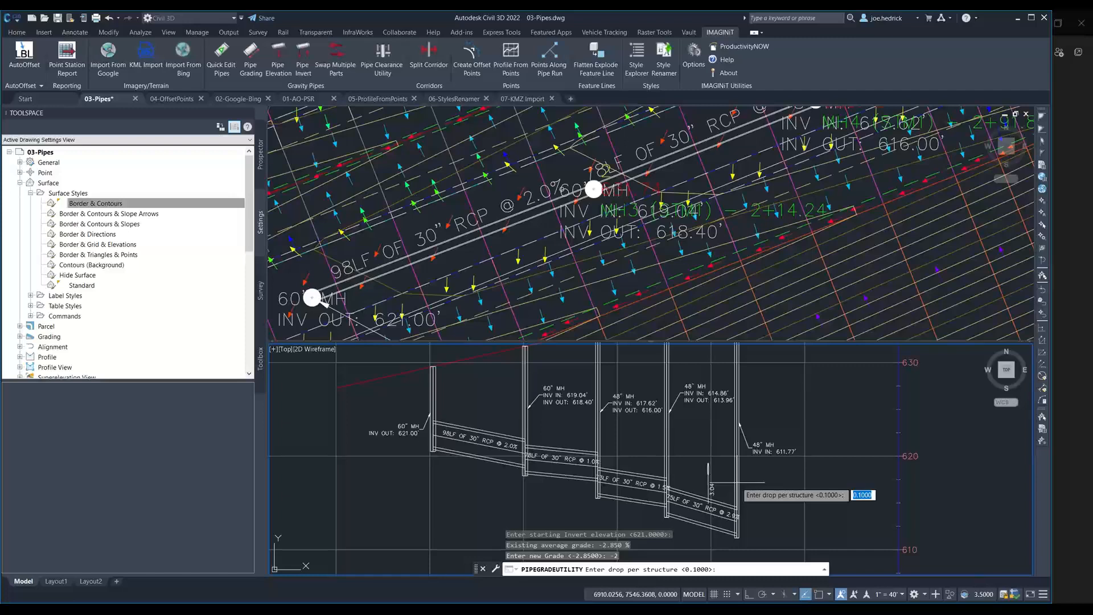
key(Return)
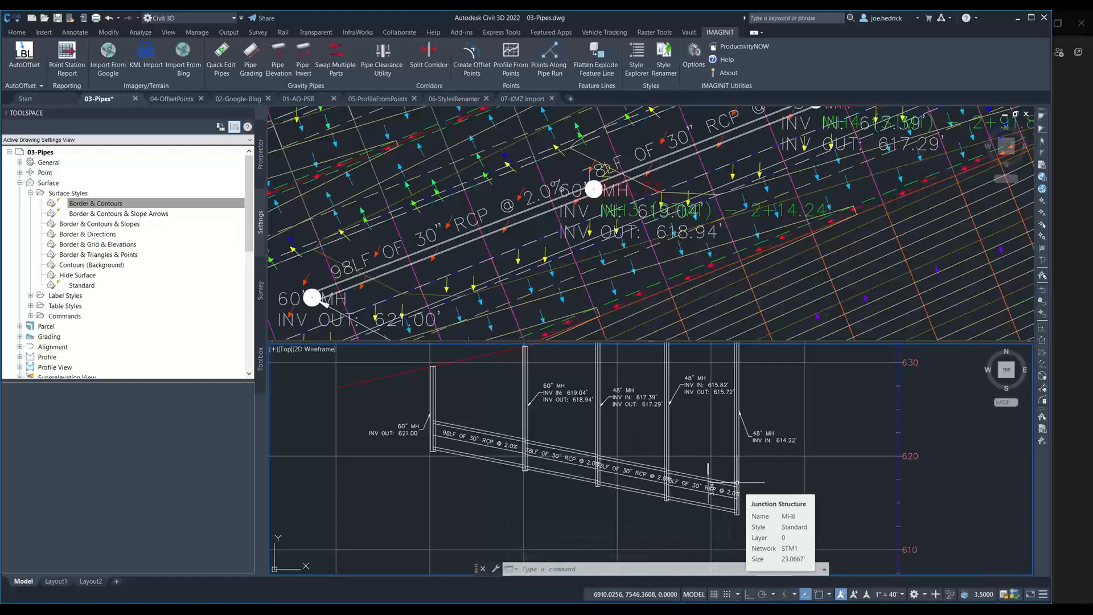
Lower the whole pipe run between the first and last manholes by 2 with the Pipe Elevation utility
click(284, 72)
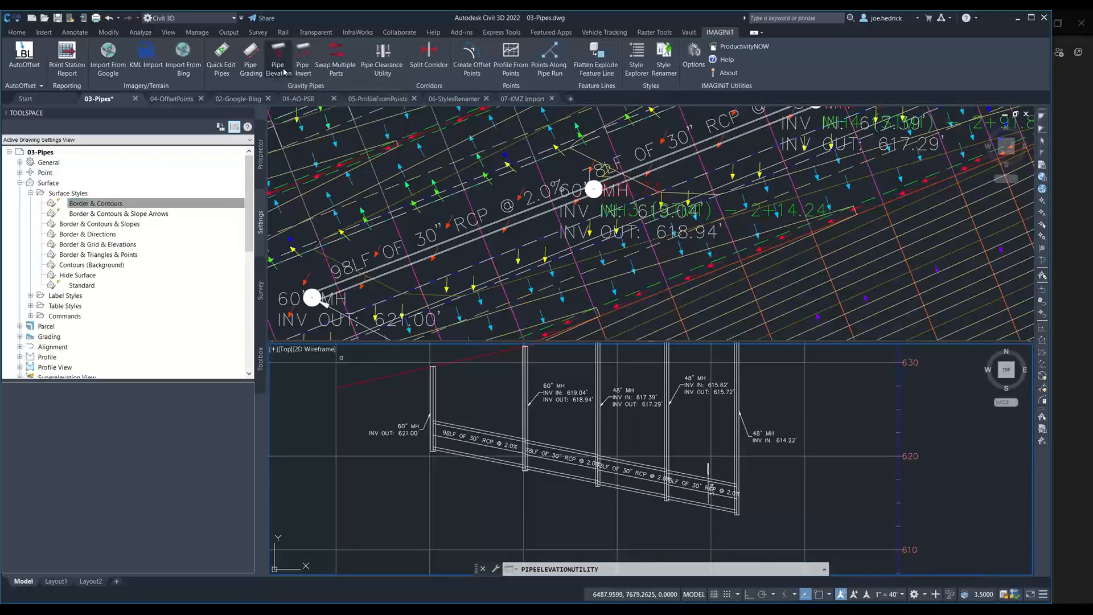
click(433, 398)
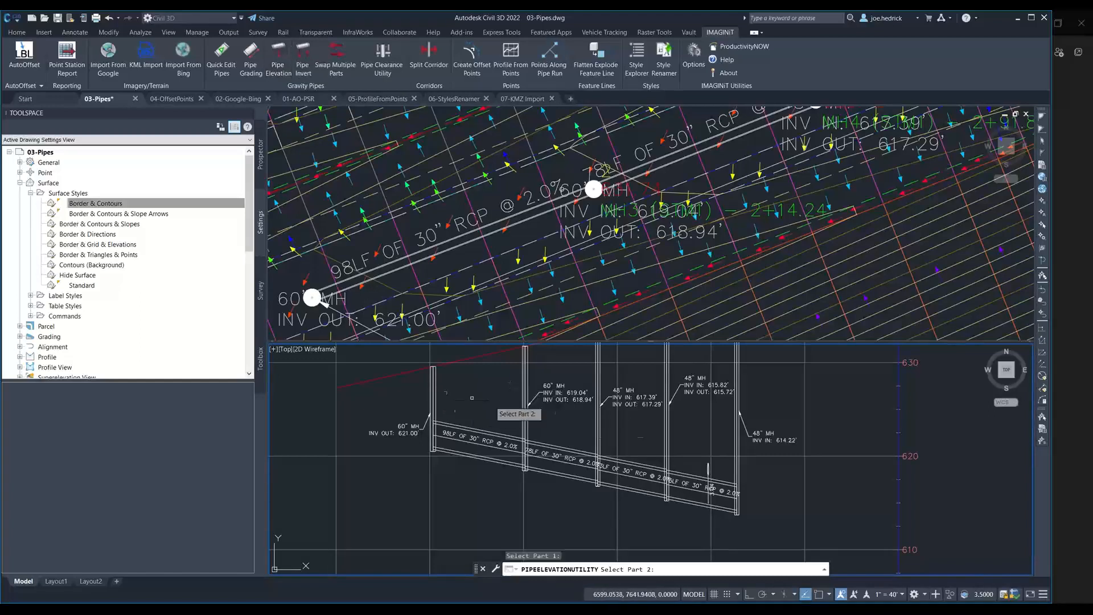
click(734, 445)
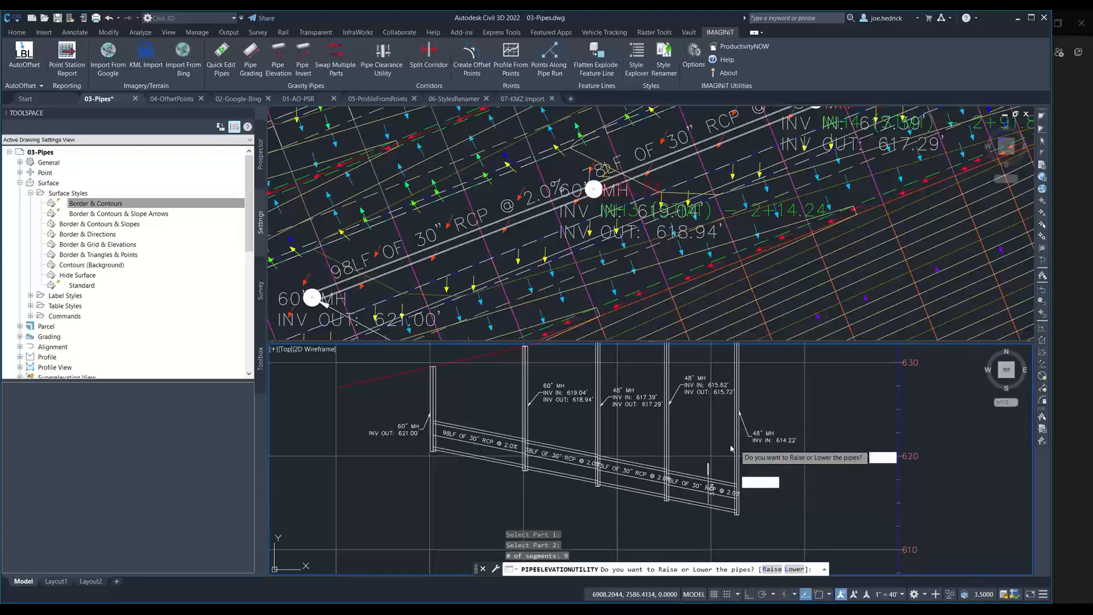
text(l)
key(Return)
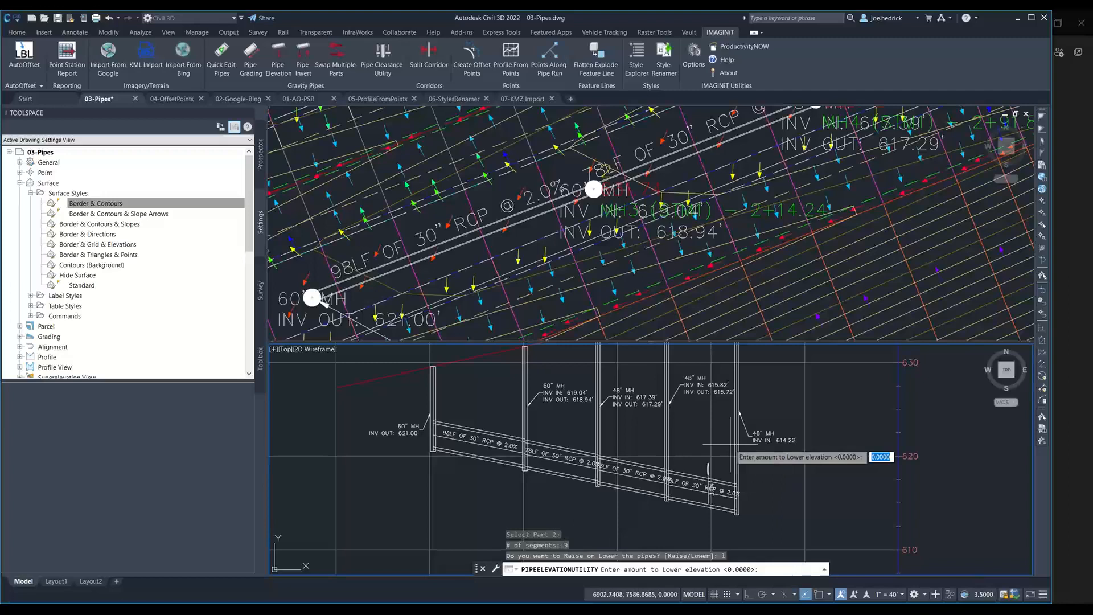
text(2)
key(Return)
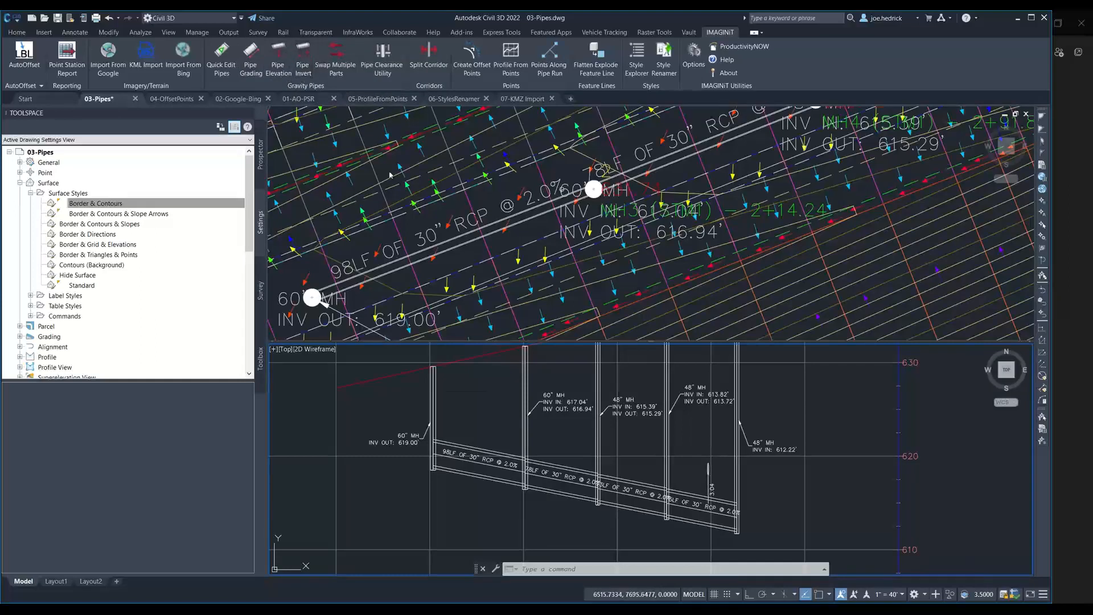
Set the run's starting invert to 621 and ending invert to 612 with the Pipe Invert utility, using a 0.1 drop per structure
click(434, 385)
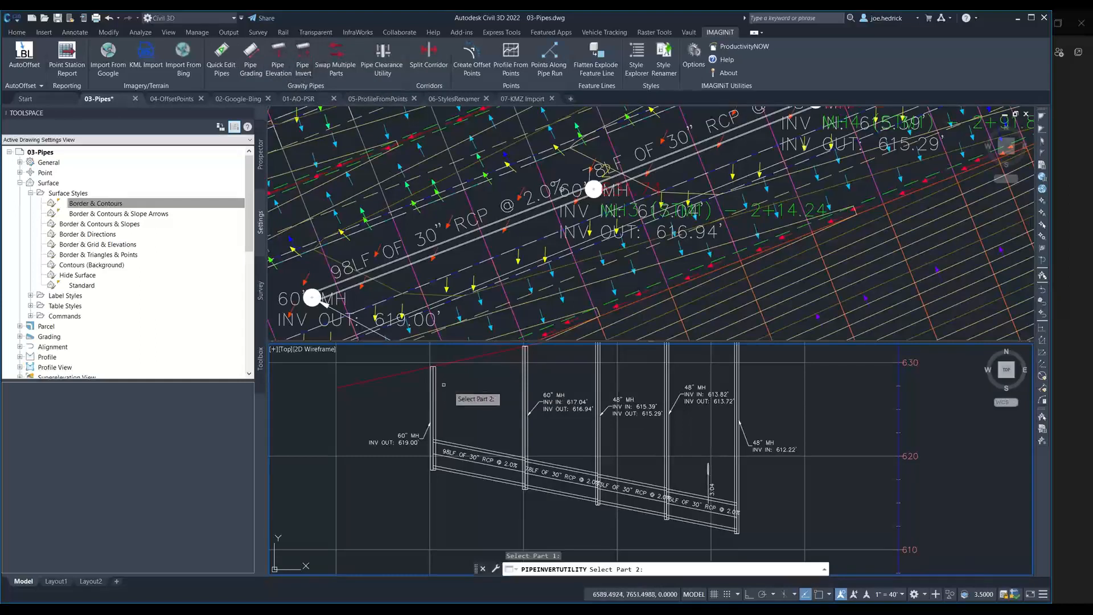
click(737, 415)
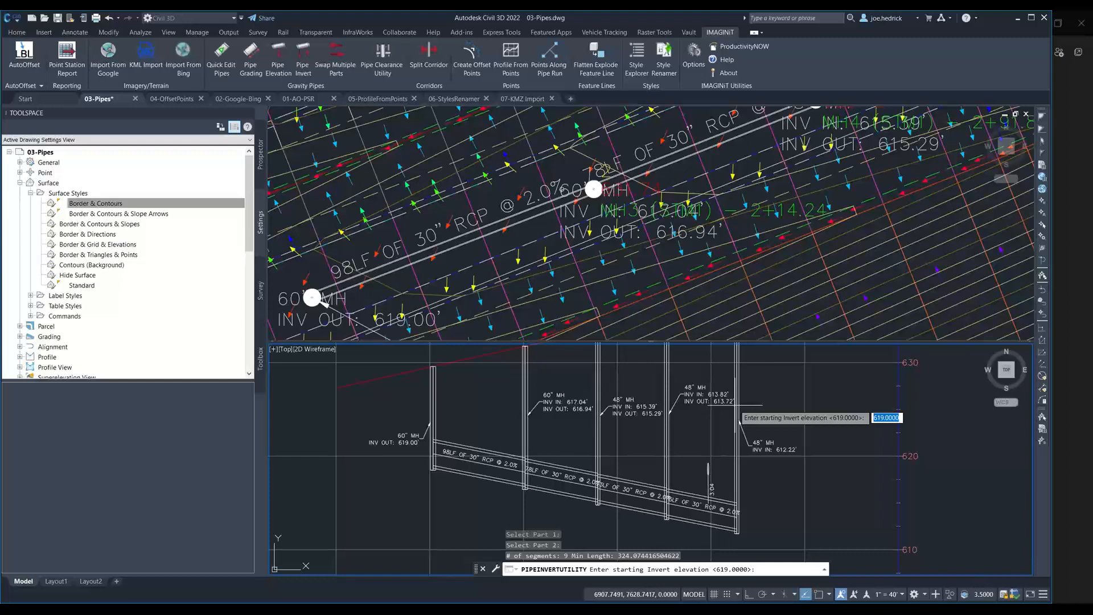
text(621)
key(Return)
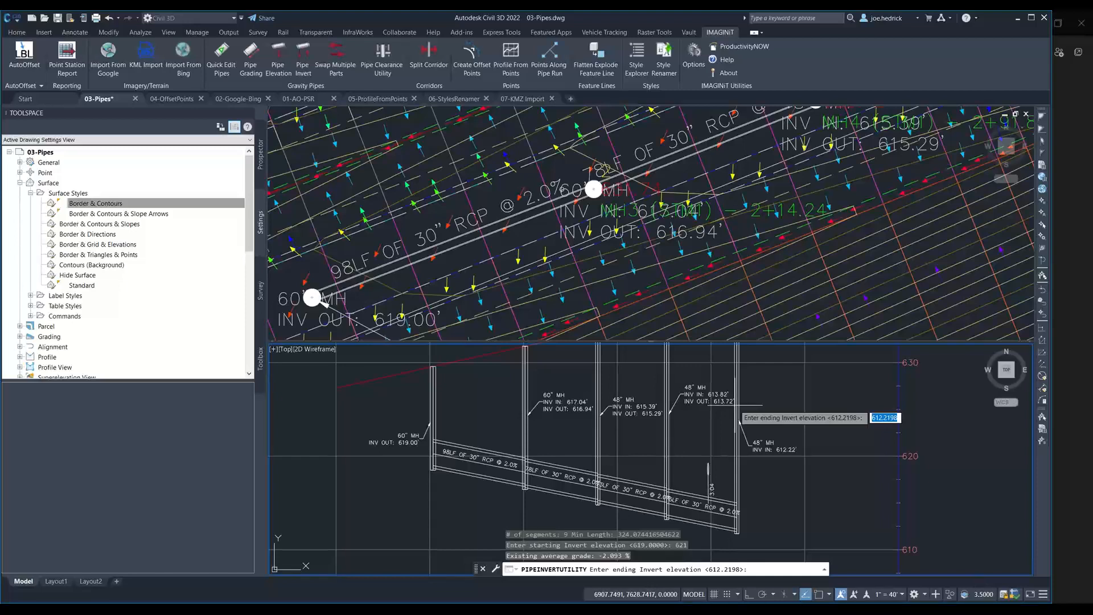
text(612)
key(Return)
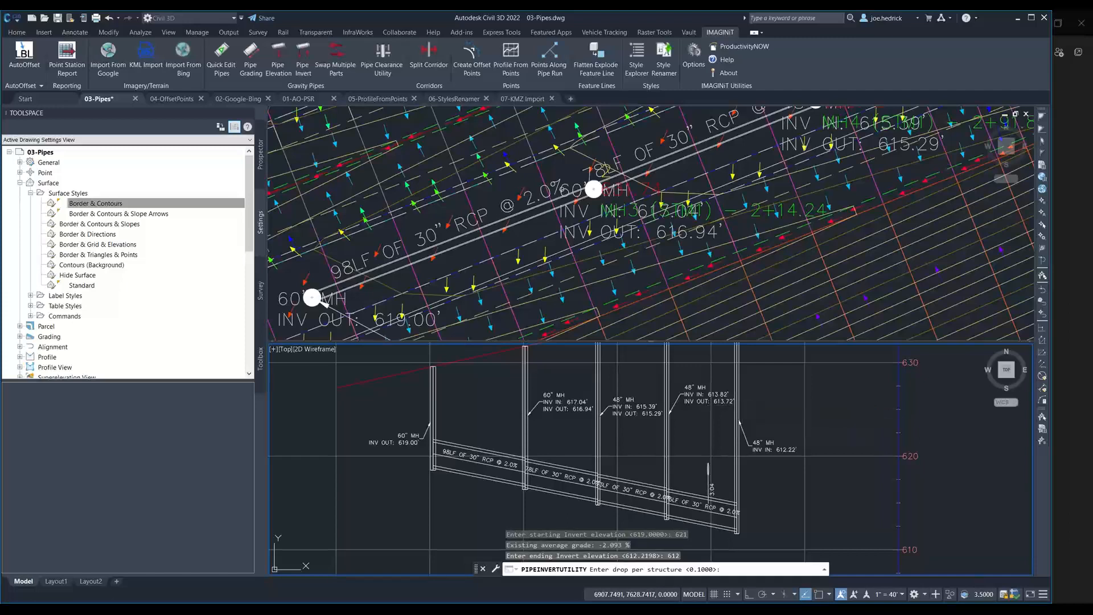
key(Return)
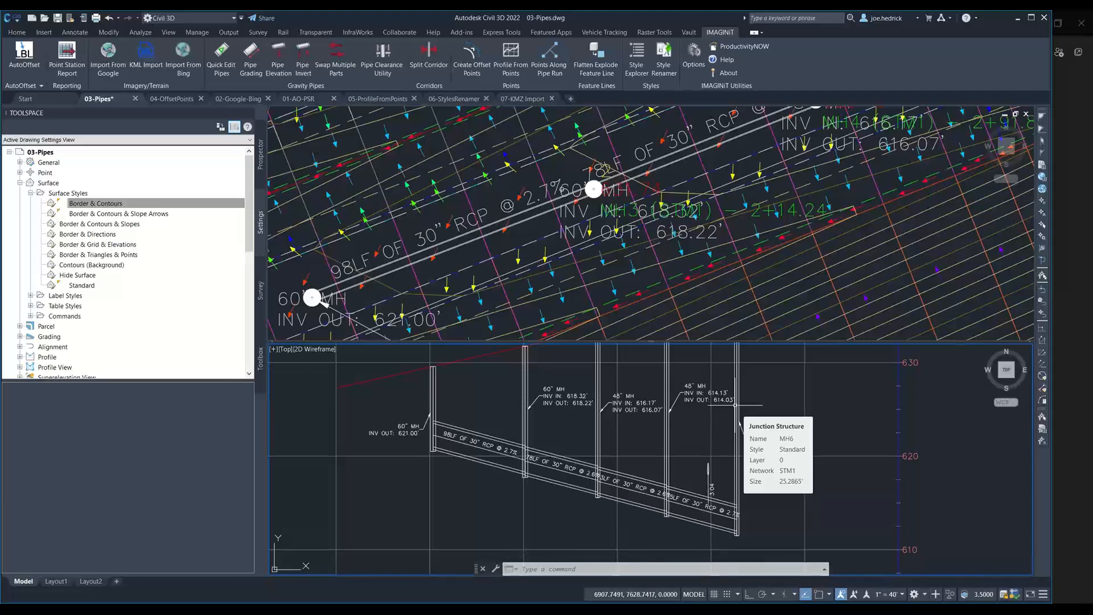
Label the clearance between the last 30" storm pipe and the pipe crossing it in plan, showing distance between pipes and location of crossing
click(690, 199)
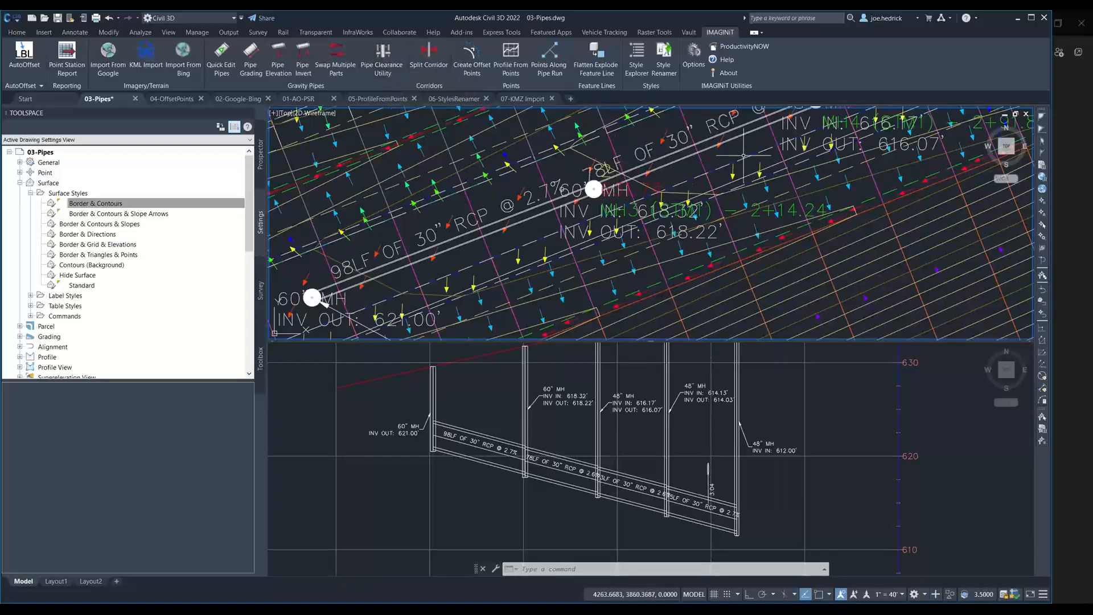
middle_drag(741, 159, 353, 260)
middle_drag(728, 201, 603, 243)
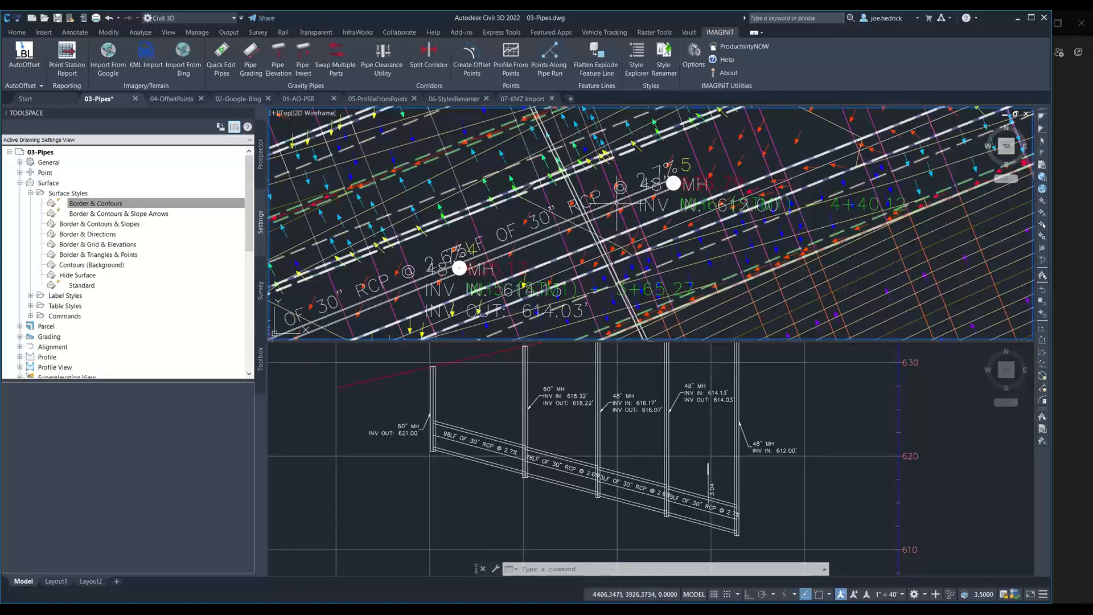
click(383, 67)
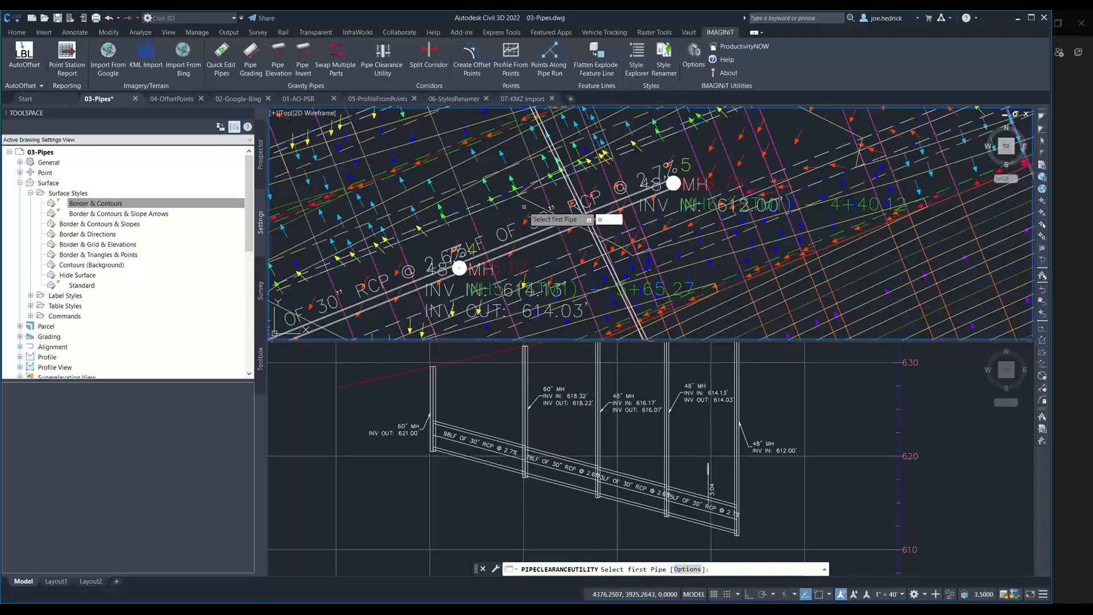
text(o)
key(Return)
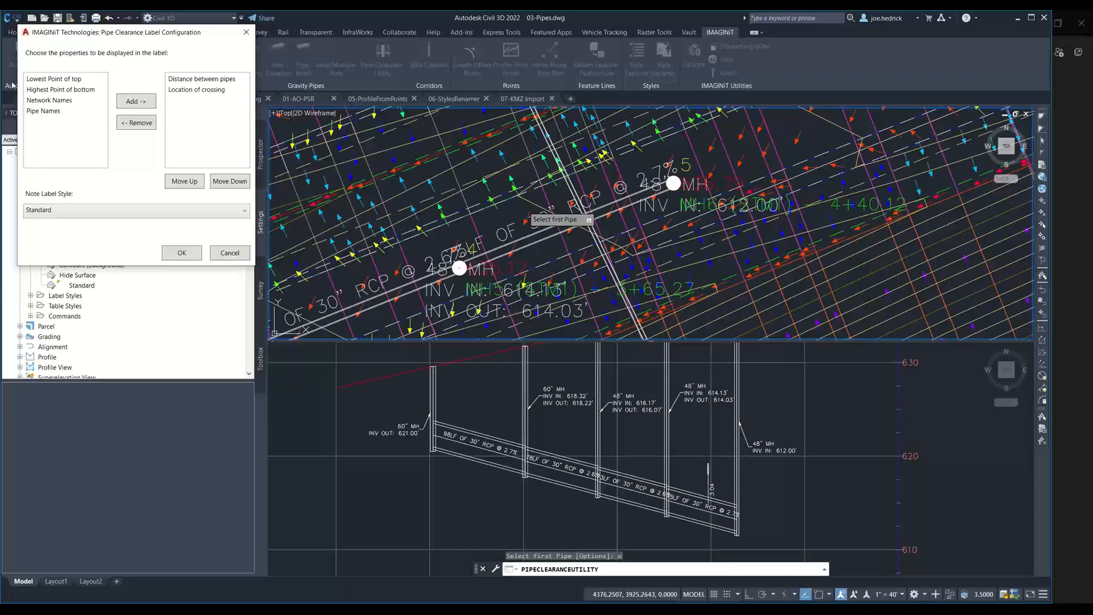
click(63, 79)
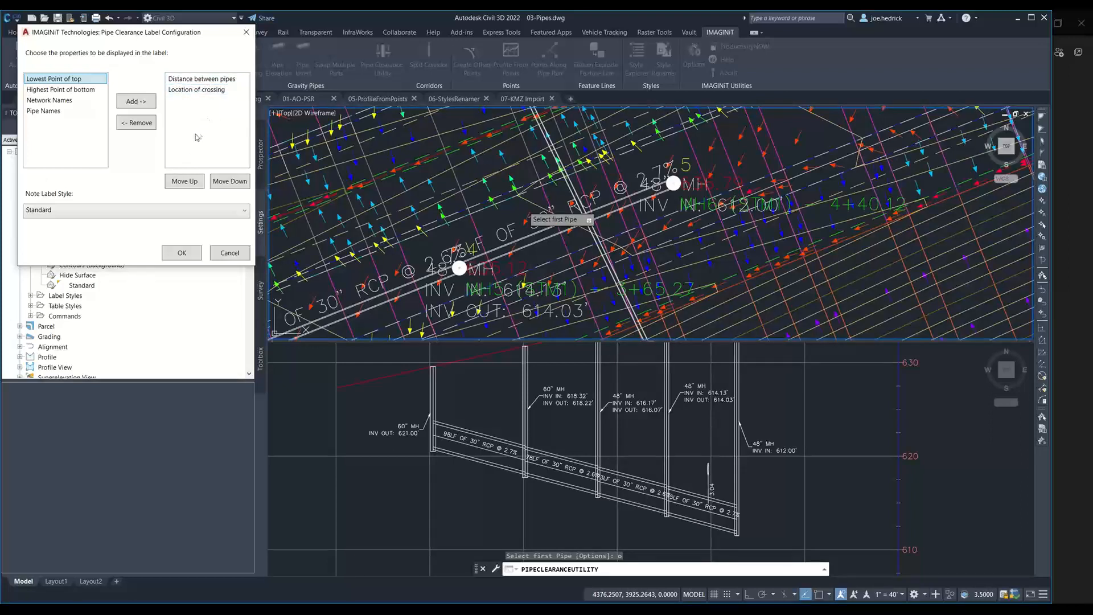
click(193, 255)
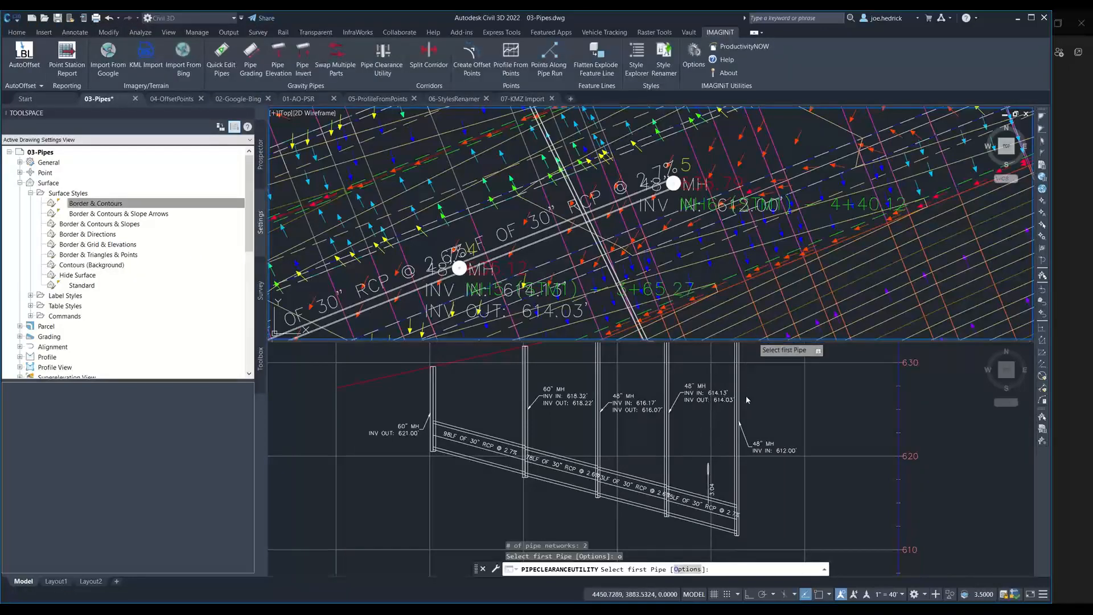
click(545, 235)
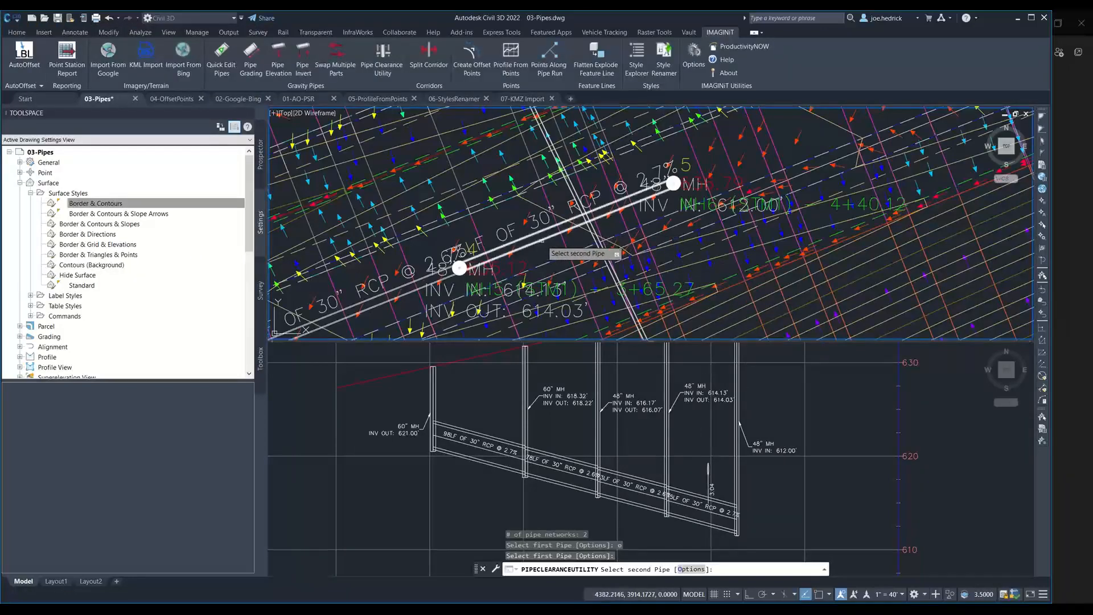
click(568, 184)
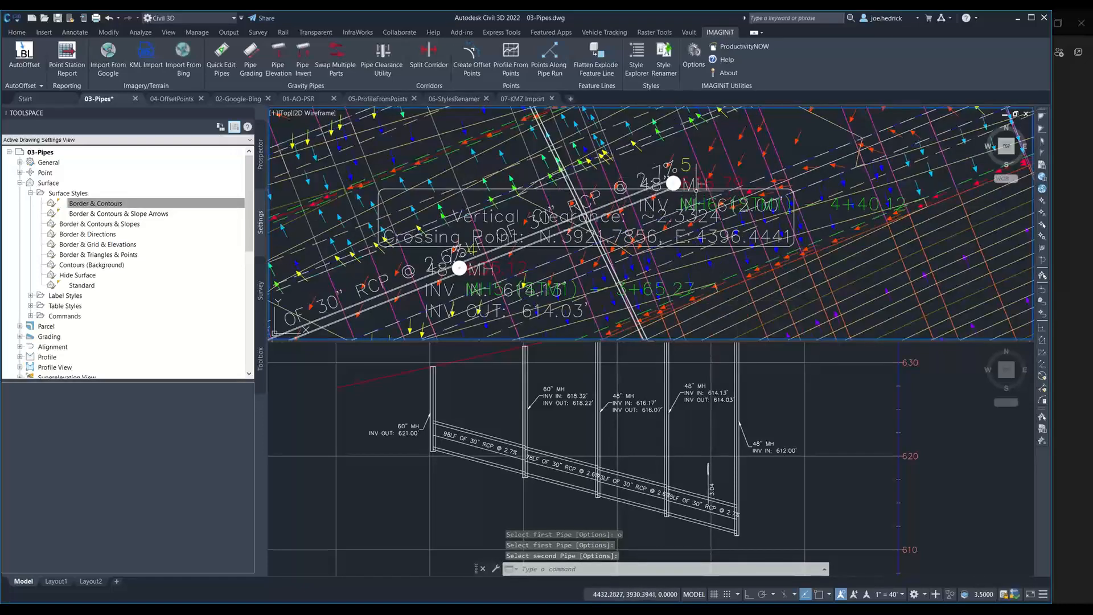
Move the pipe clearance label to the empty area outside the surface in plan
click(475, 210)
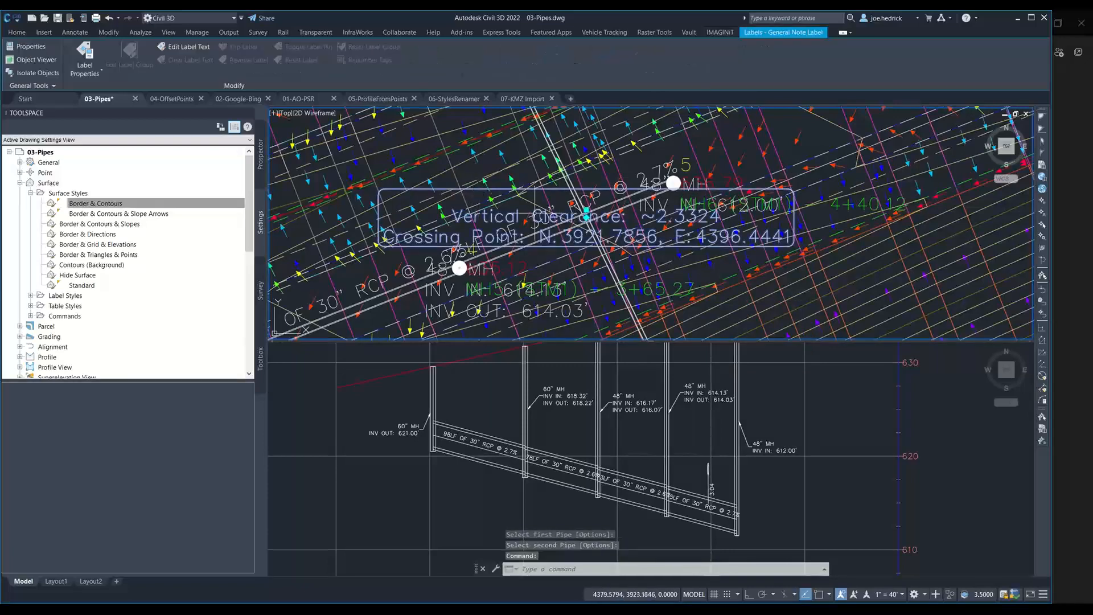
scroll(535, 217, down, 2)
middle_drag(680, 259, 524, 167)
click(416, 124)
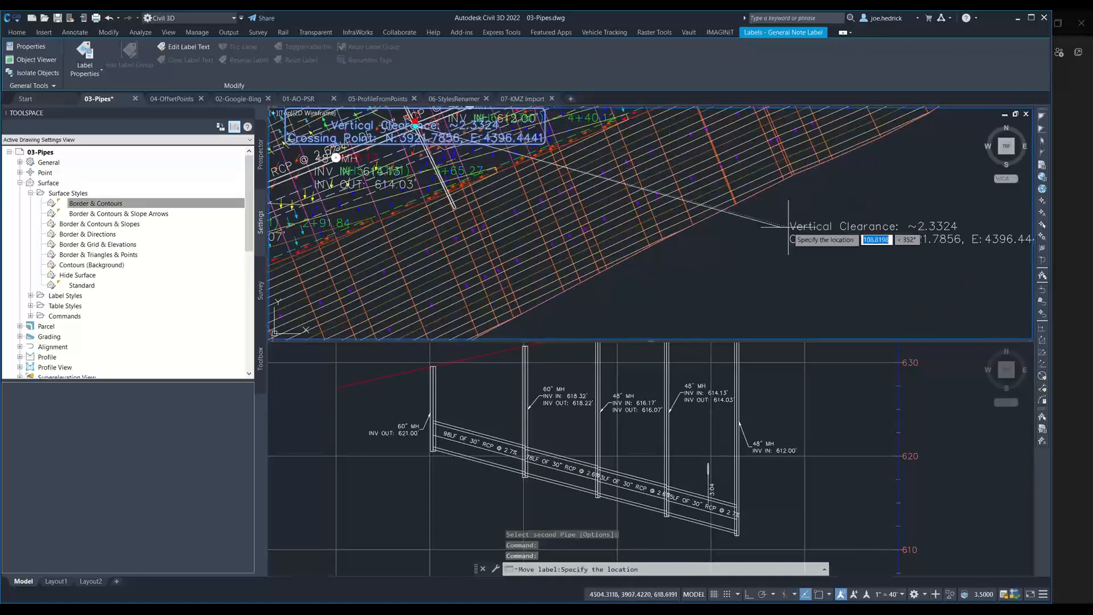
click(707, 264)
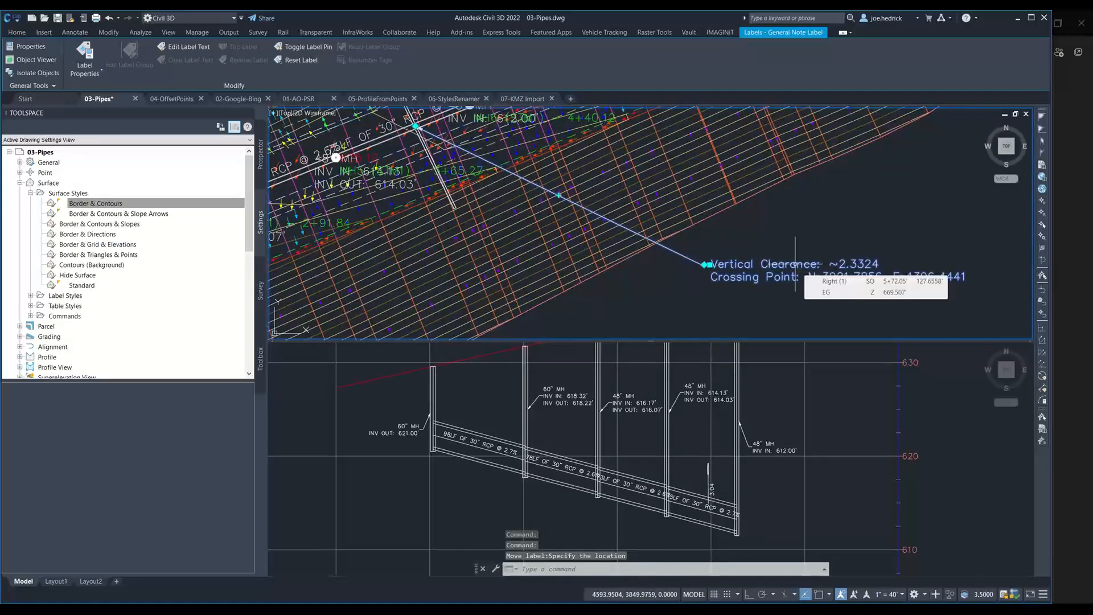
key(Escape)
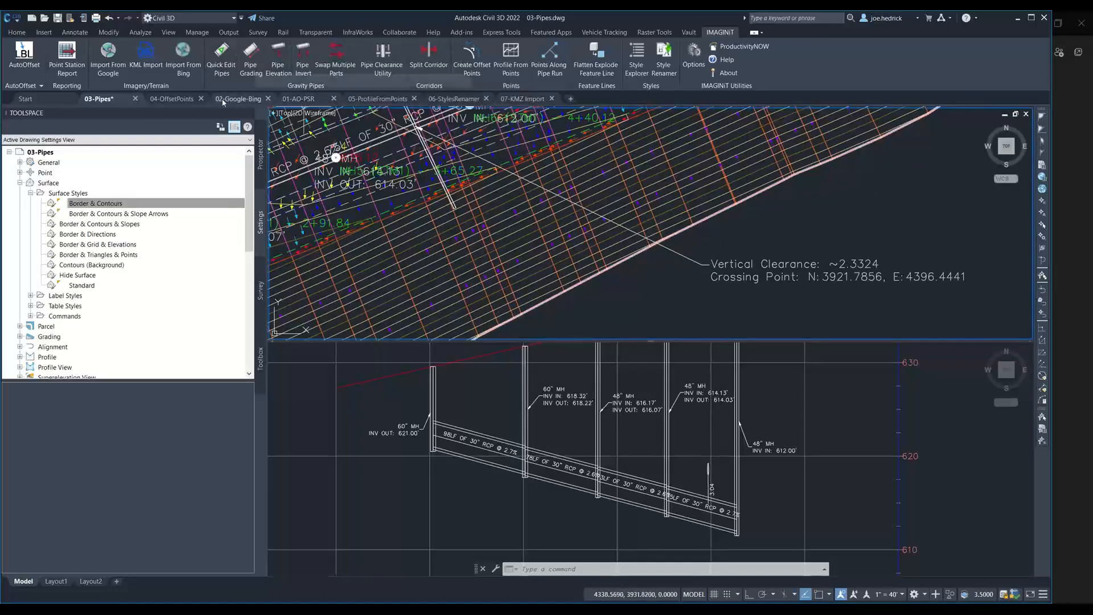
In the 02-Google-Bing drawing, import Google's Image and TIN Surface for the road junction area, with 100 ft terrain sampling intervals in X and Y
click(249, 101)
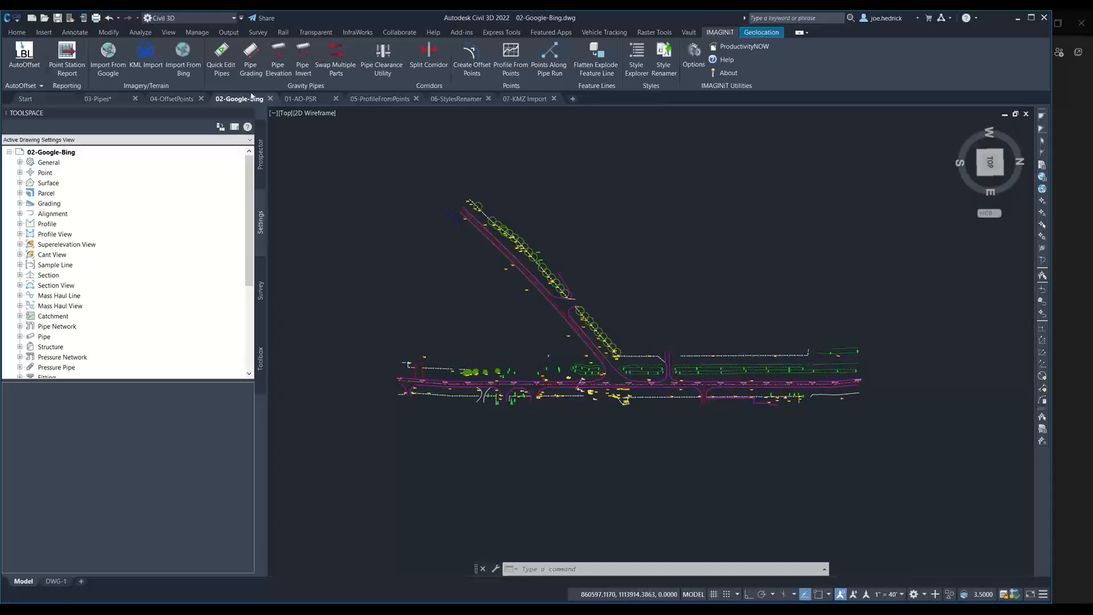
click(109, 64)
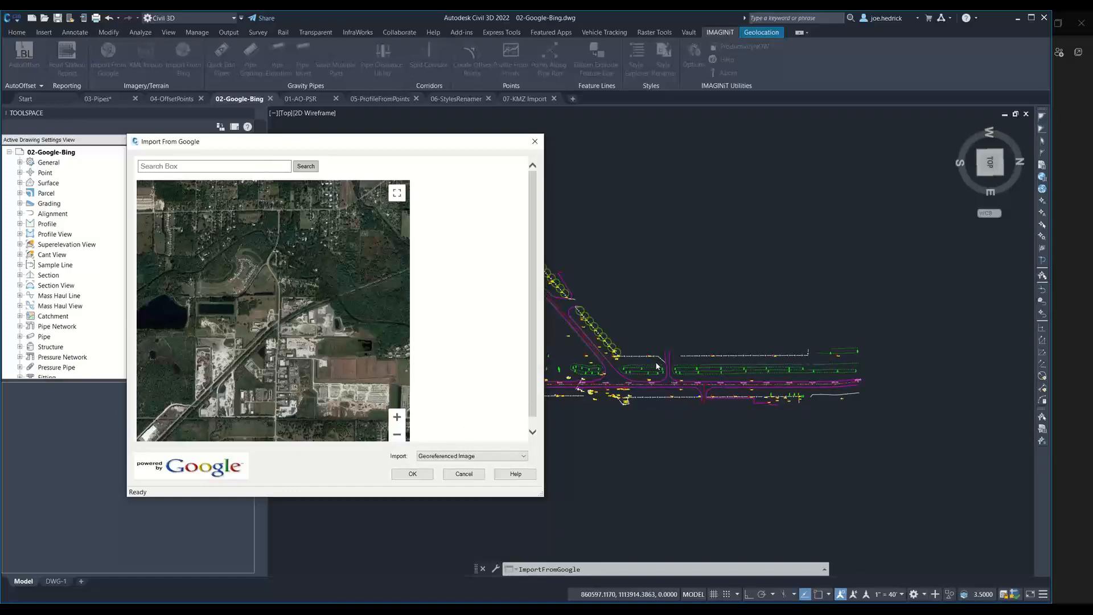
click(397, 417)
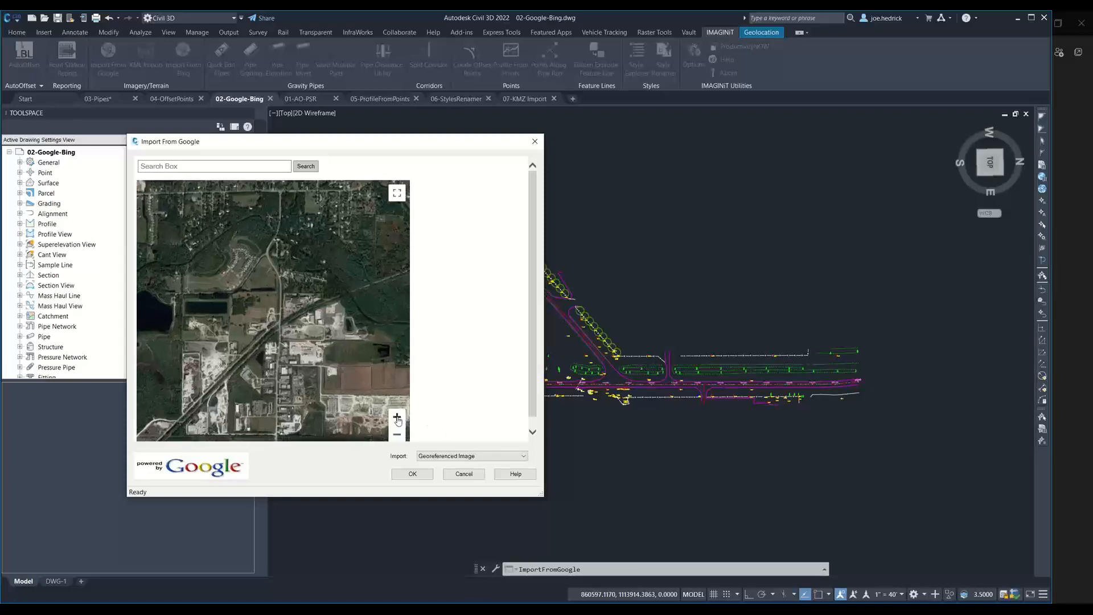
click(397, 417)
click(397, 418)
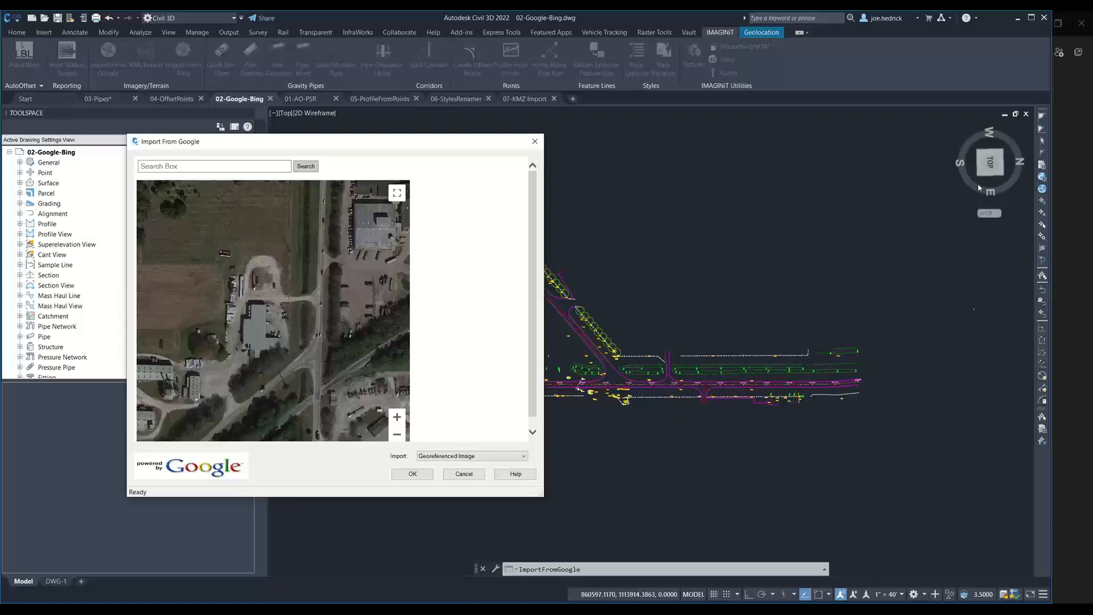
click(497, 458)
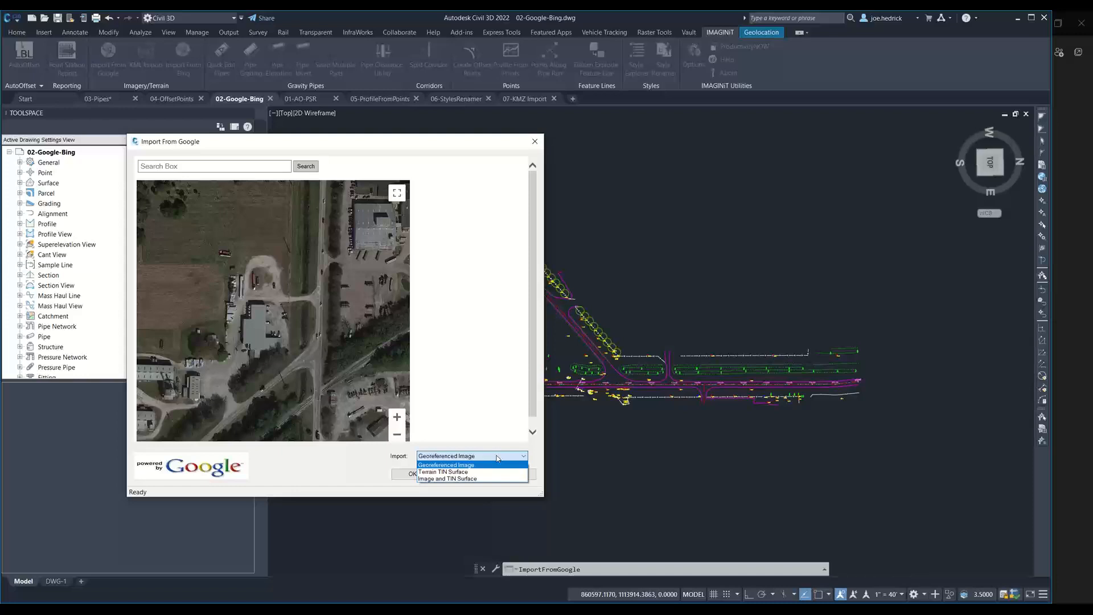
click(479, 478)
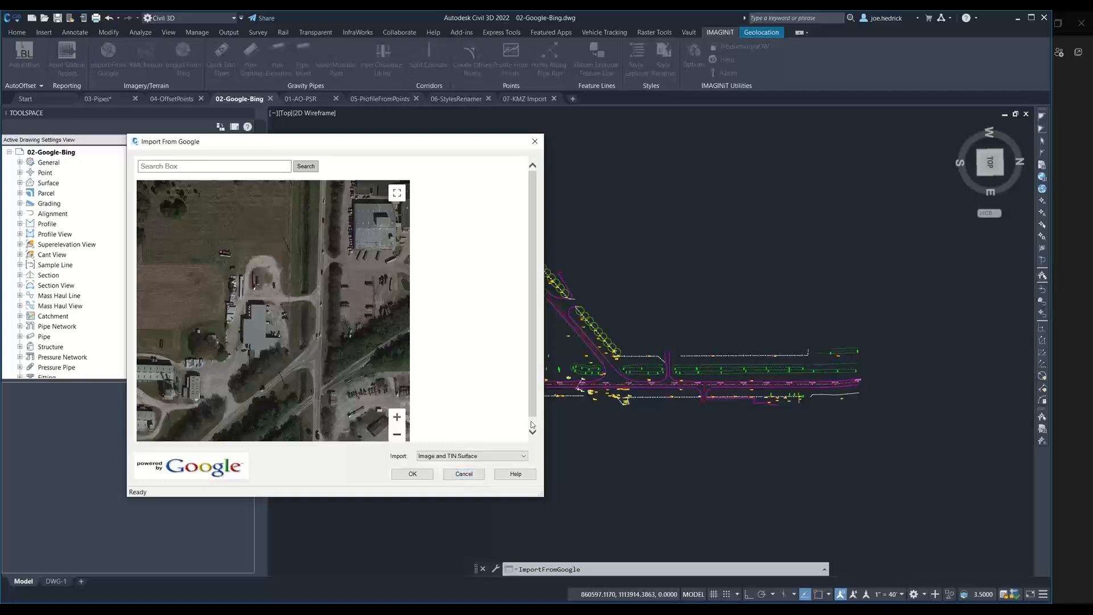
click(414, 474)
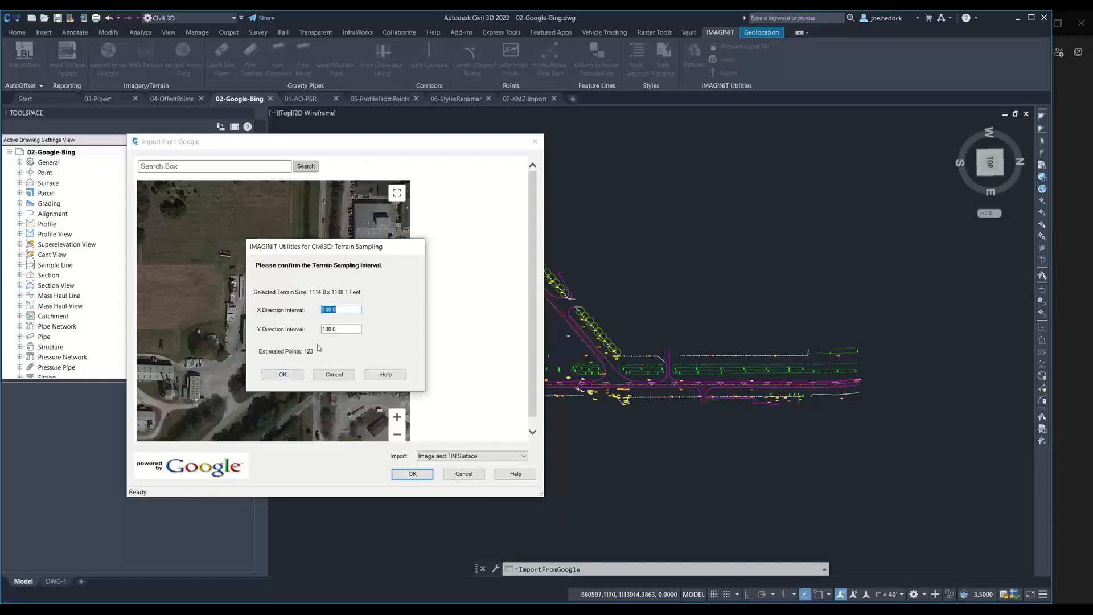
click(290, 374)
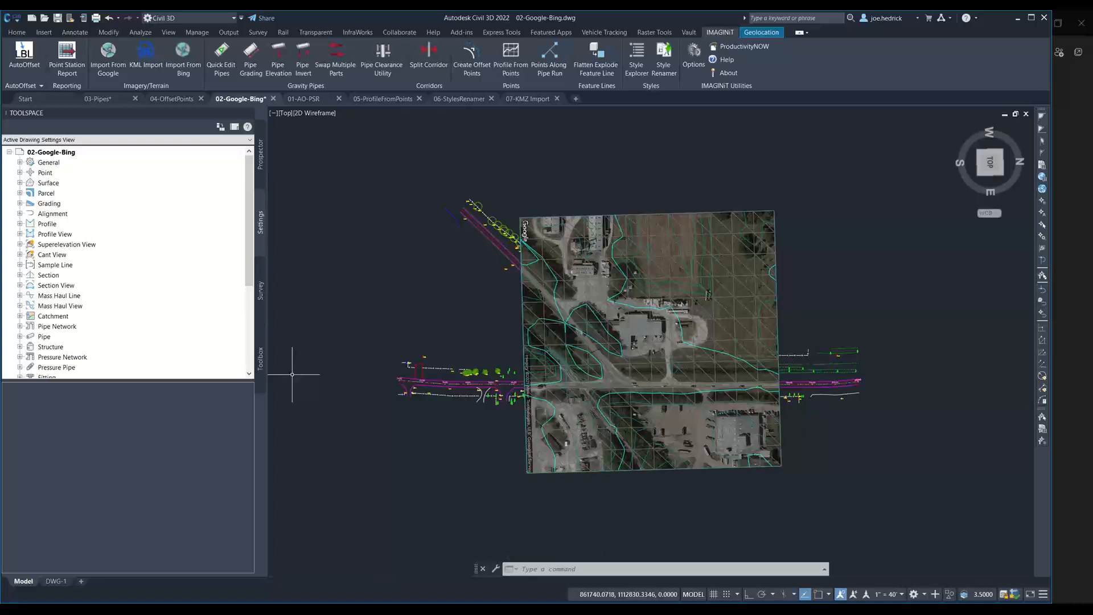
Regenerate the whole drawing with REA so the survey linework draws over the imported image, and check how they line up
text(REA)
key(Return)
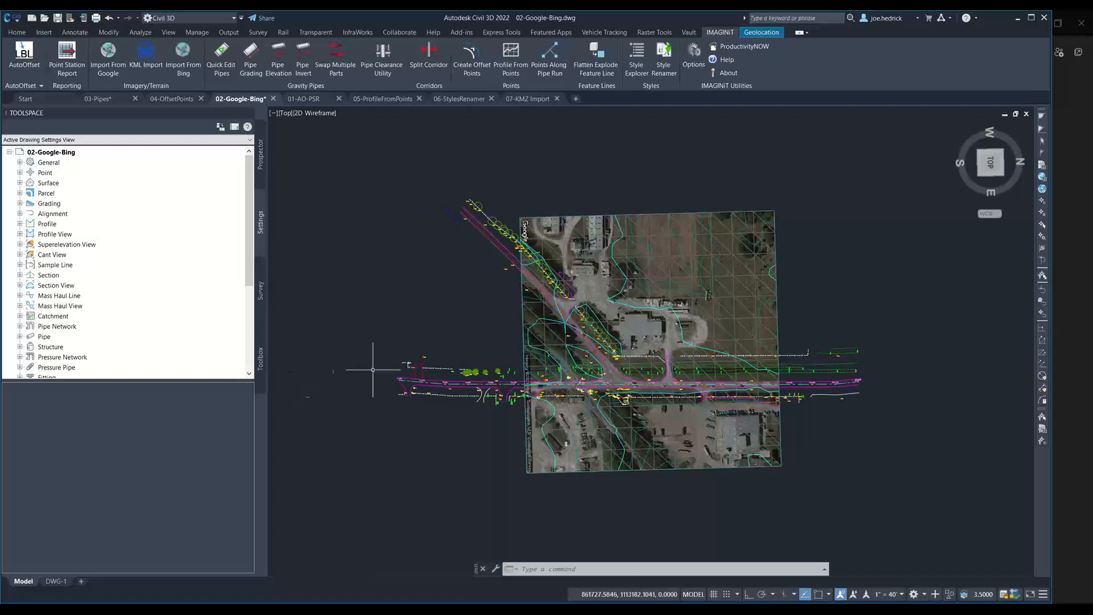
scroll(691, 415, up, 4)
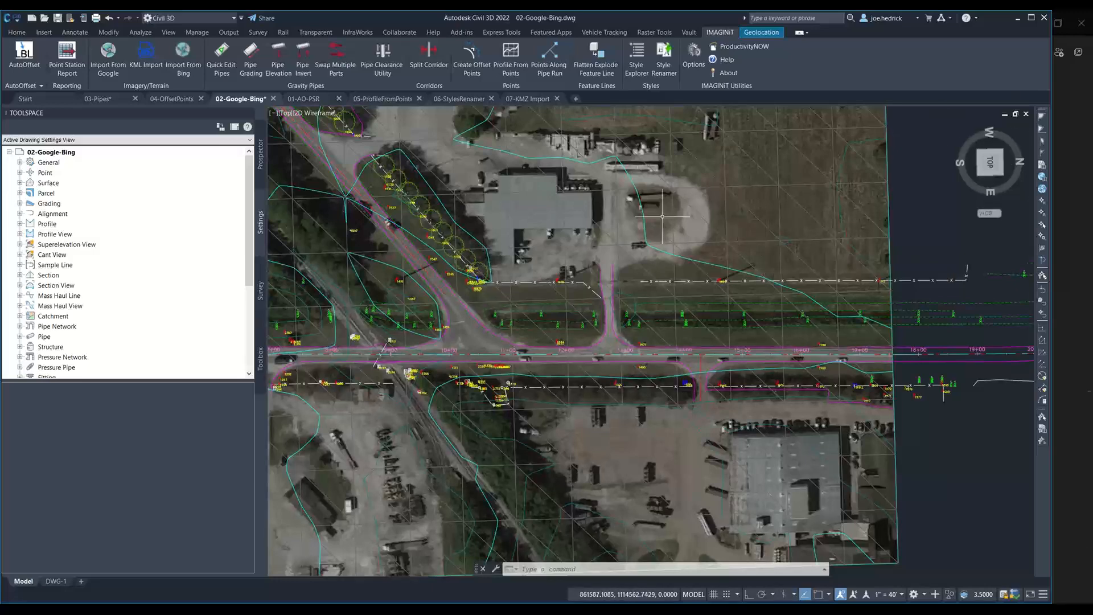
scroll(608, 254, down, 3)
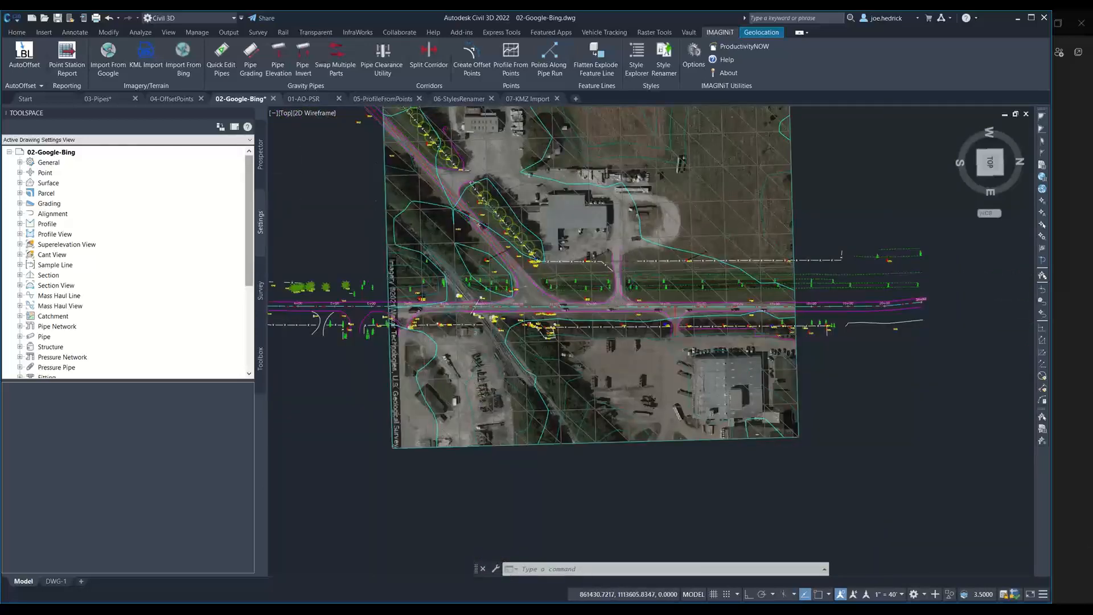
Find the imported Google terrain surface in the drawing's surfaces collection
click(20, 183)
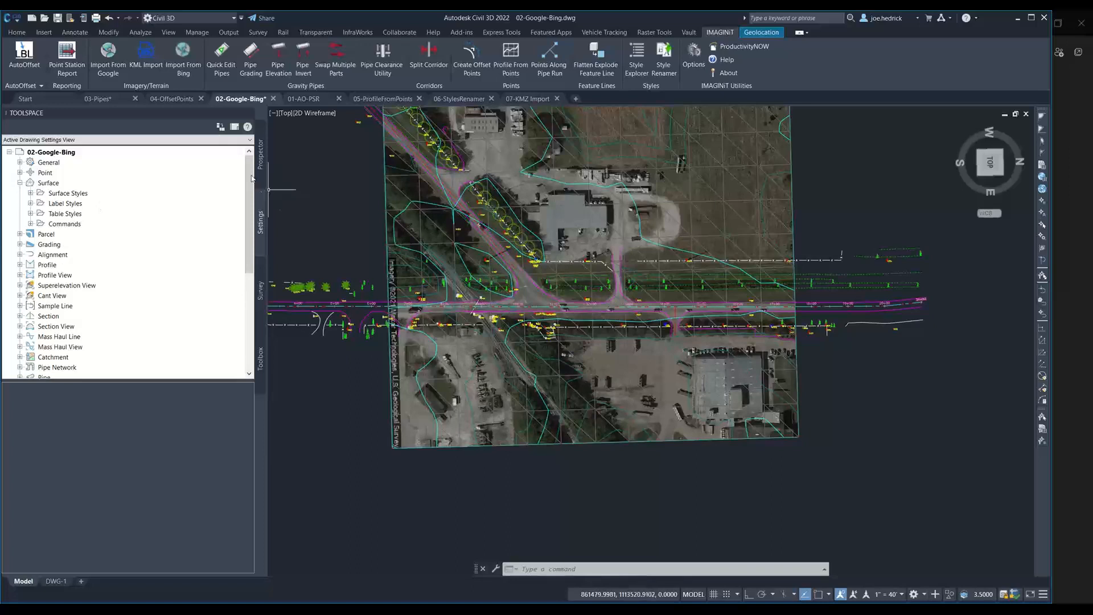
click(260, 154)
click(21, 182)
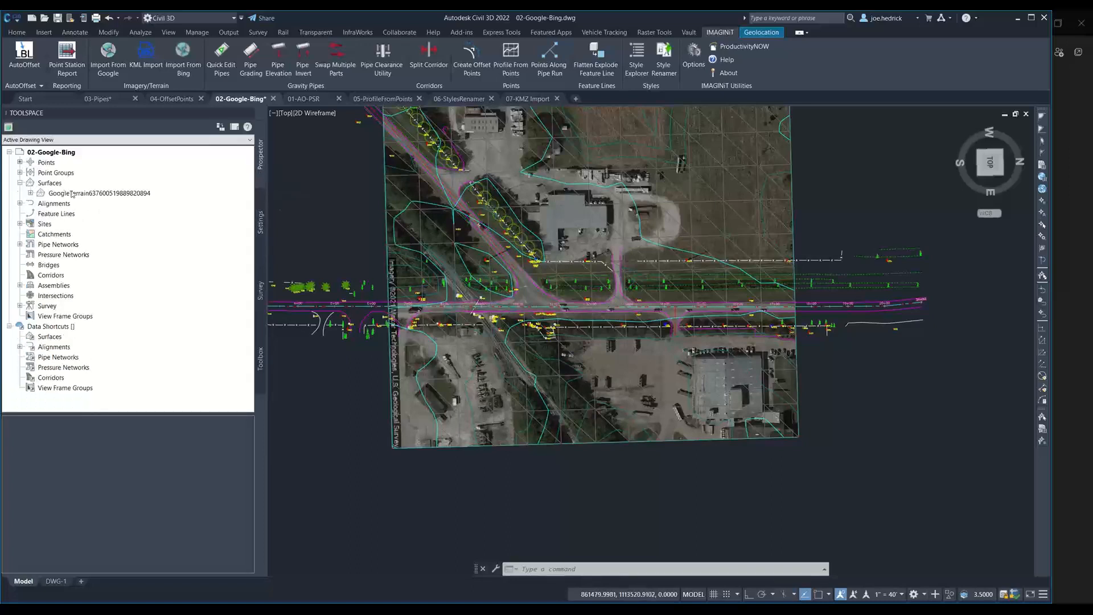
click(107, 192)
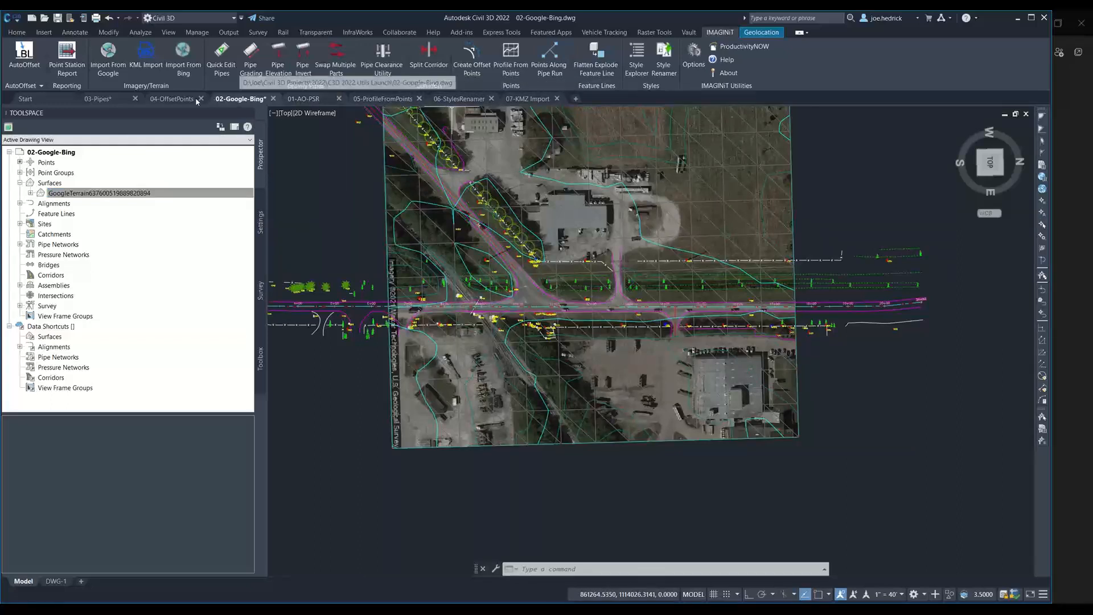
In 04-OffsetPoints, set up offset points for the road's southeast edge feature line: spacing 25, description "10' O/S BC", numbering from 100
click(174, 99)
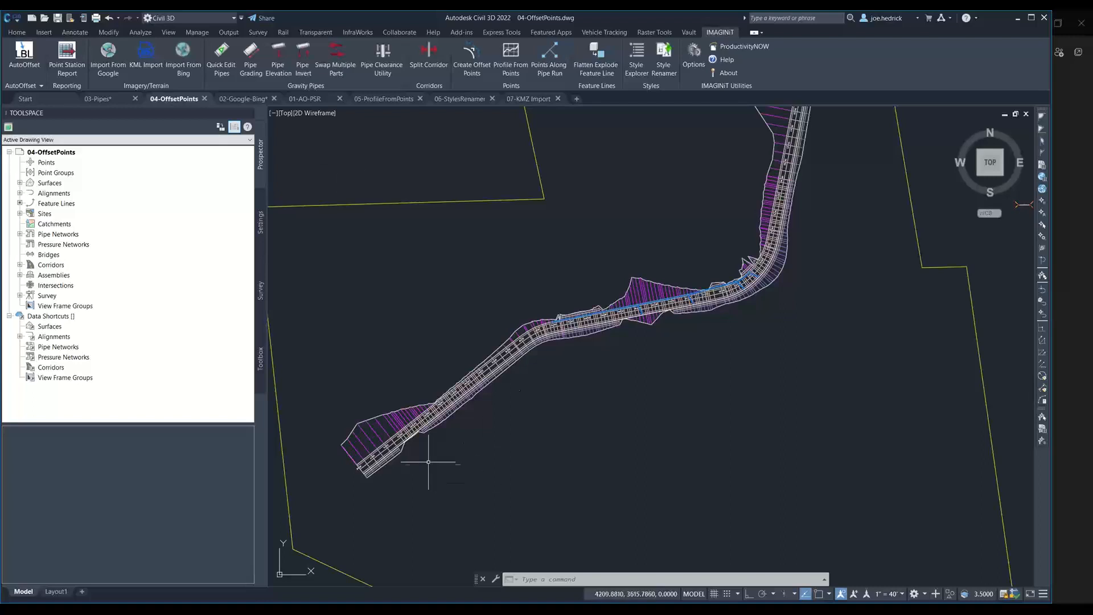
mouse_move(428, 462)
click(472, 66)
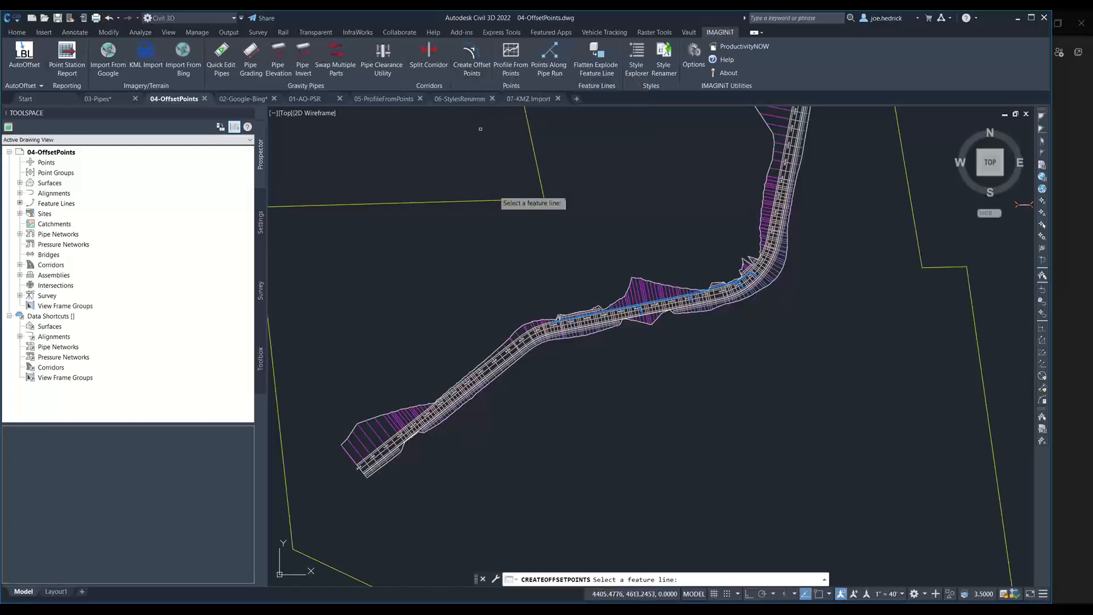
scroll(403, 468, up, 10)
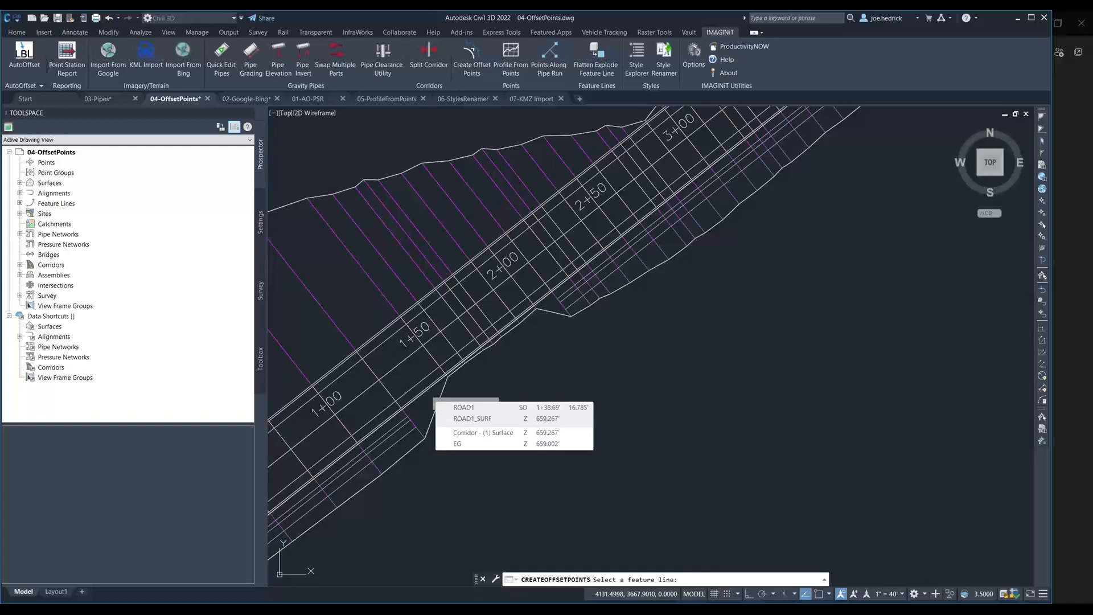
click(426, 390)
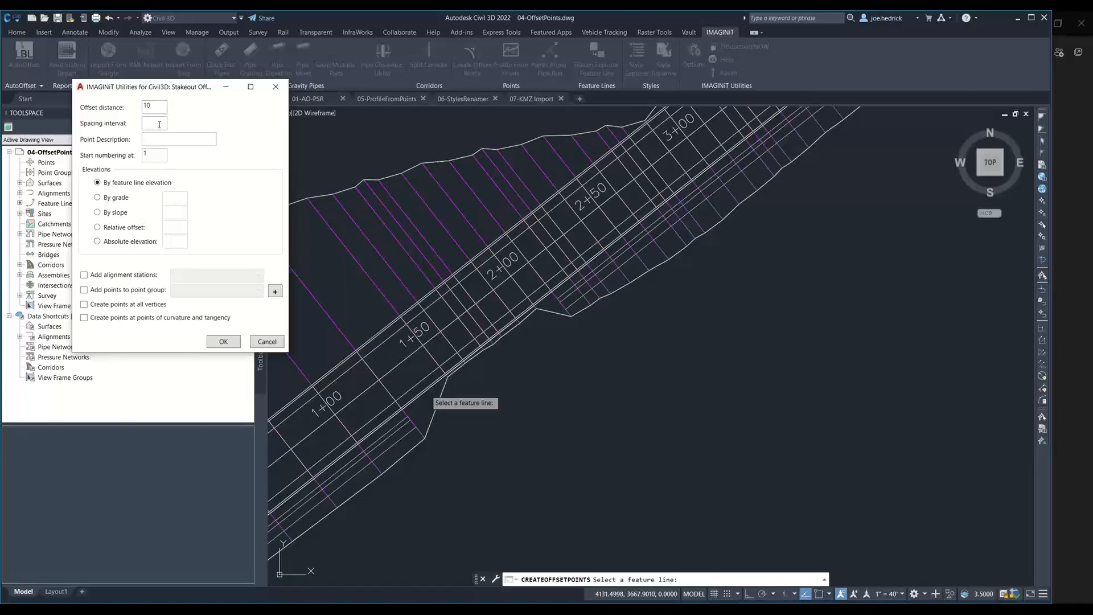
click(159, 124)
text(25)
click(172, 139)
text(10' O/S BC)
click(146, 158)
text(00)
Have the stakeout points added to a new point group named OFFSETS
click(84, 290)
click(243, 294)
click(243, 293)
click(276, 292)
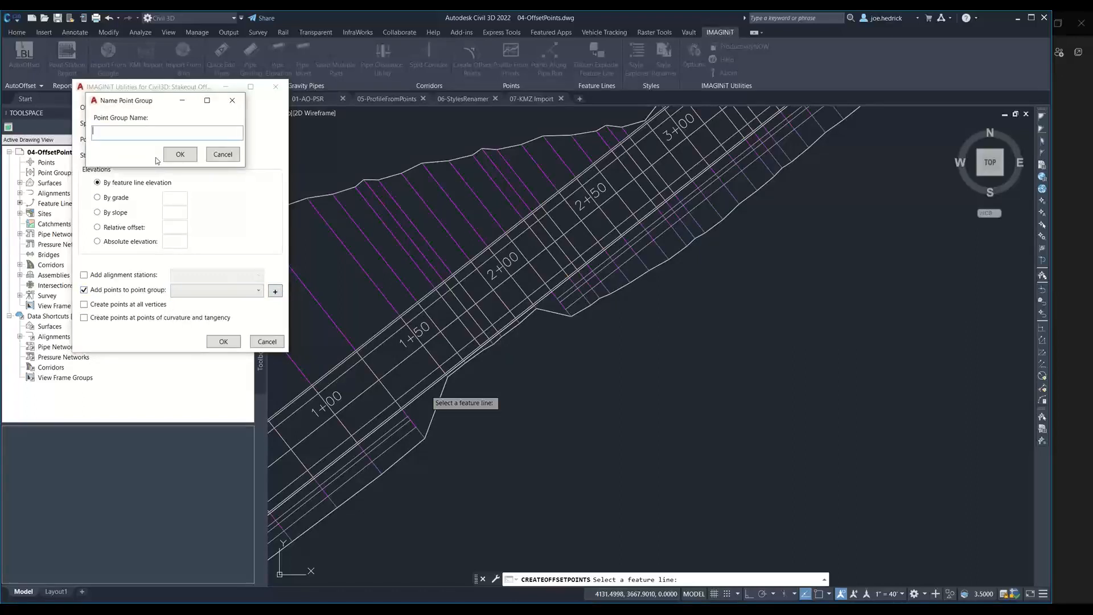
text(OFFSETS)
click(179, 154)
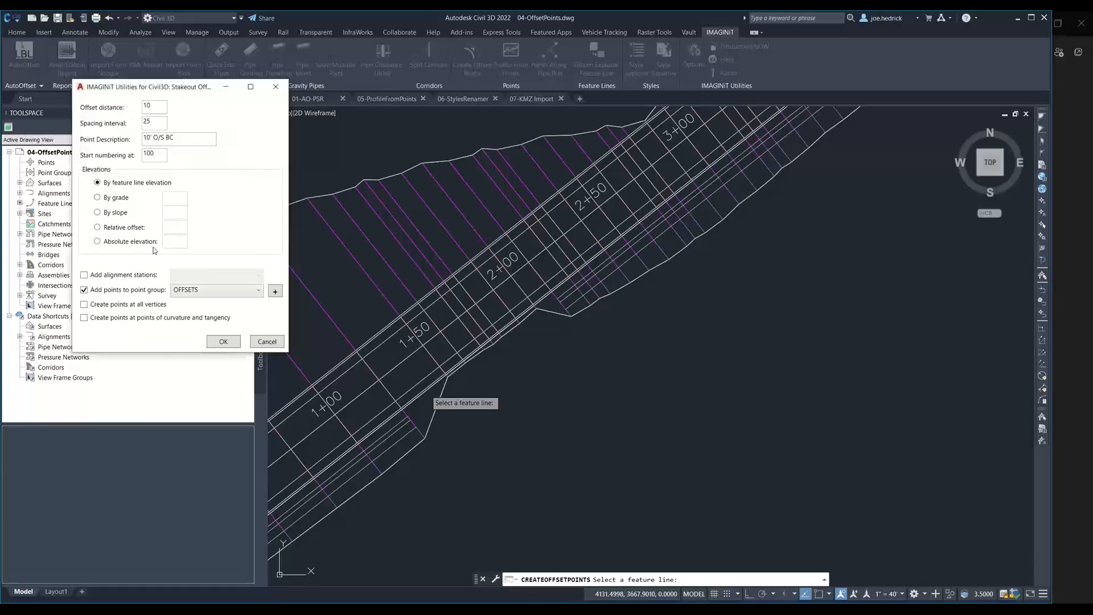
Include points at points of curvature and tangency, and add alignment stations from the ROAD1 alignment
click(163, 324)
click(114, 276)
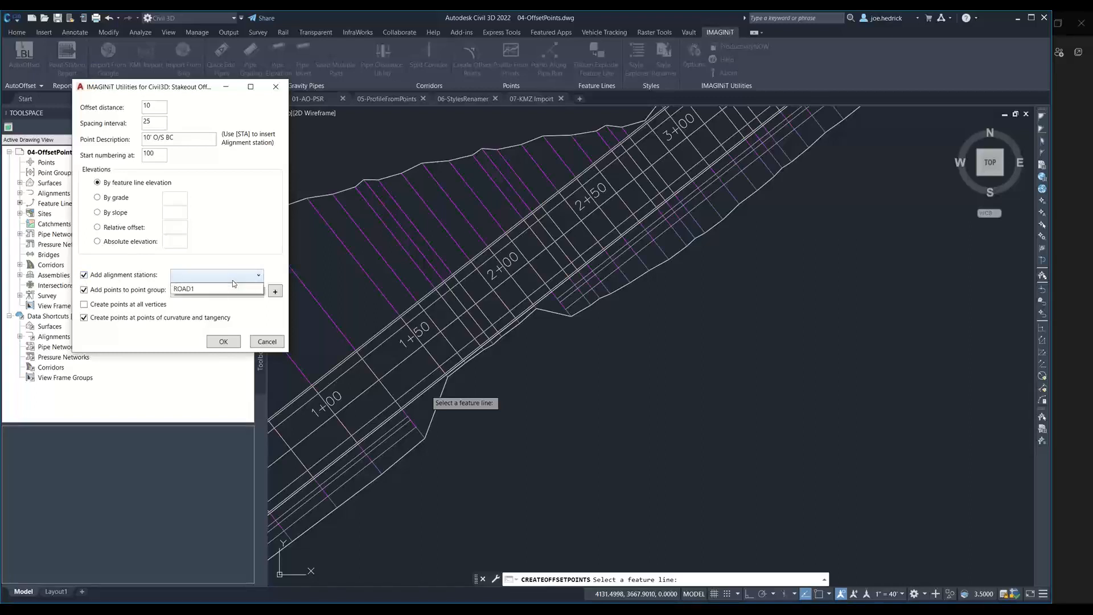
click(232, 276)
click(192, 289)
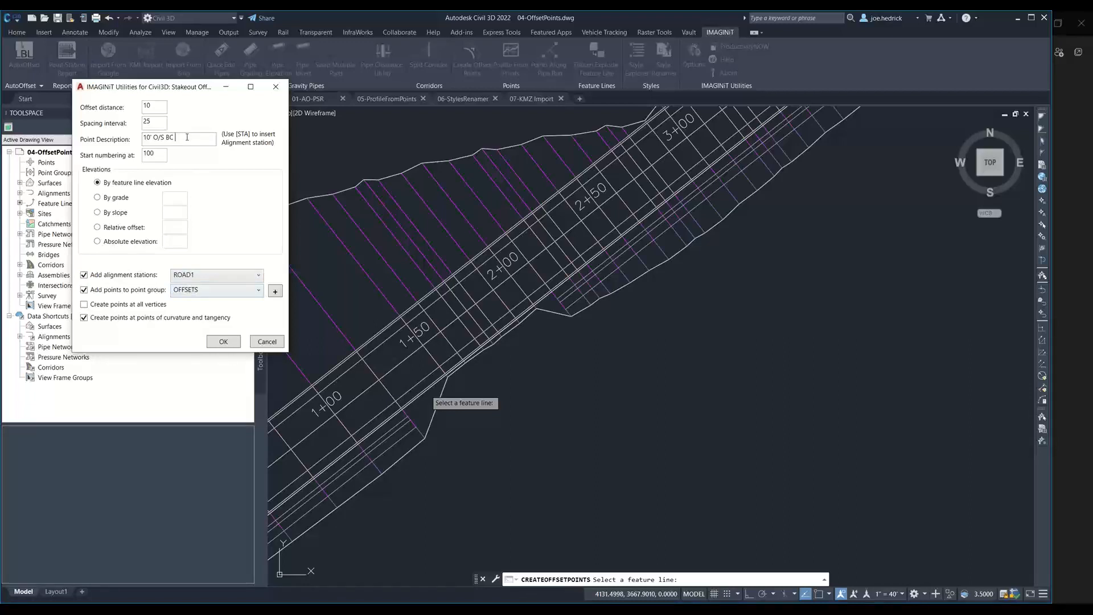
Append "([STA])" to the point description, create the stakeout offset points, and review them along the corridor
text(())
key(Left)
click(242, 137)
text([]STA)
click(223, 342)
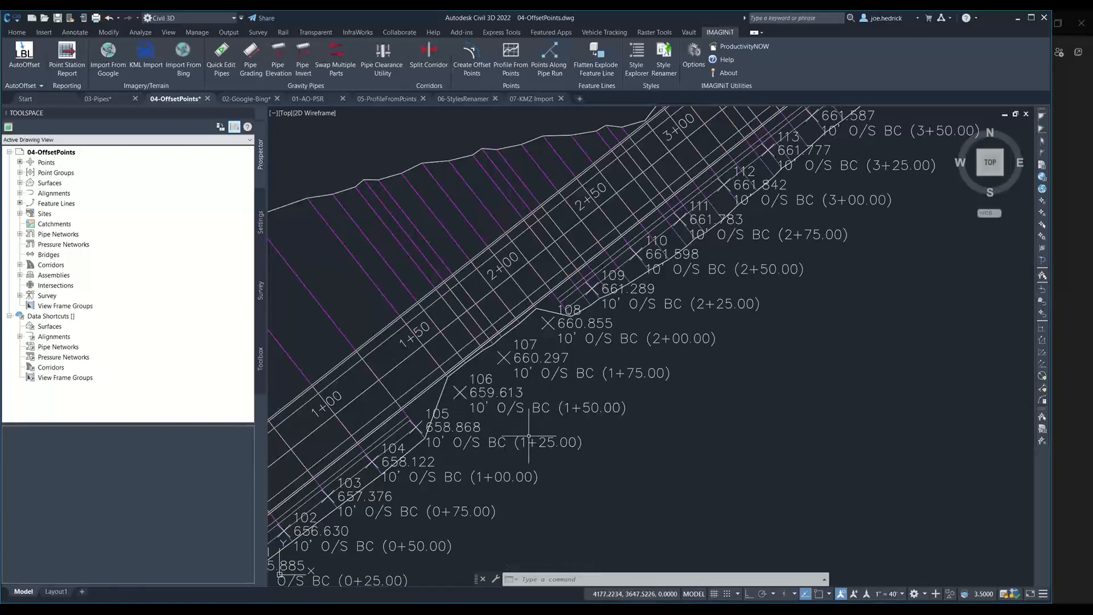
middle_drag(781, 246, 482, 423)
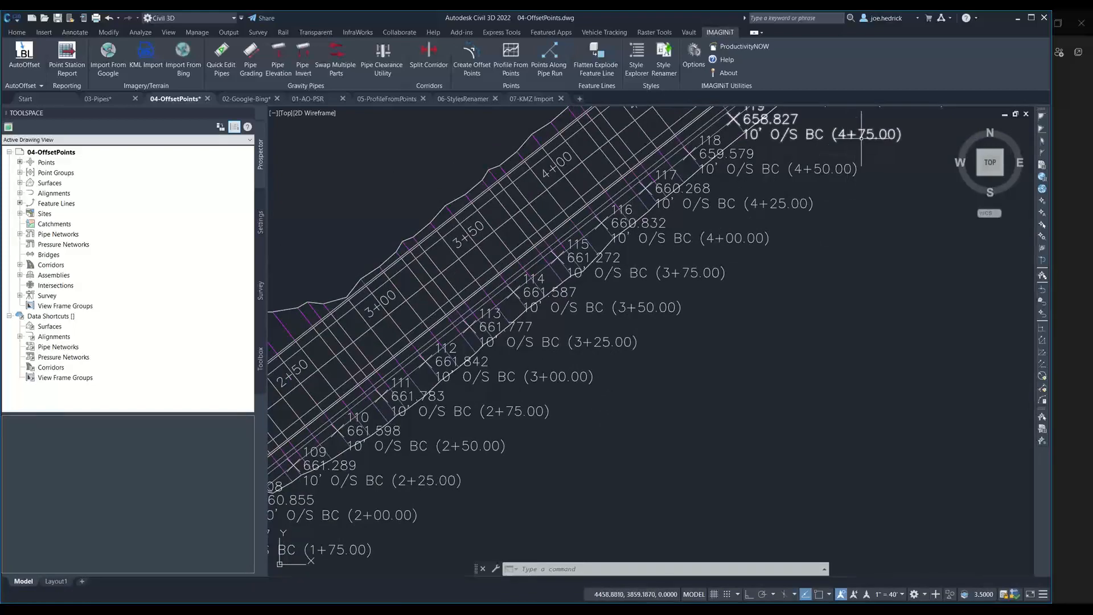
middle_drag(576, 371, 629, 274)
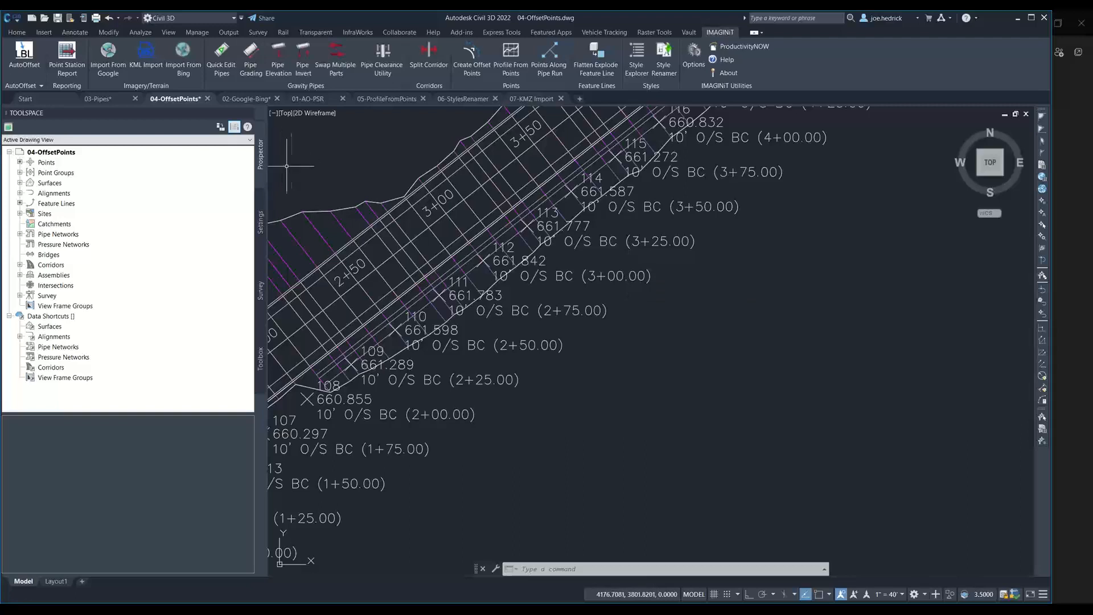
In the 01-AO-PSR drawing, set AutoOffset's right alignment label style to IMAGINiT - AO (Right) for the N-S CL alignment
click(319, 99)
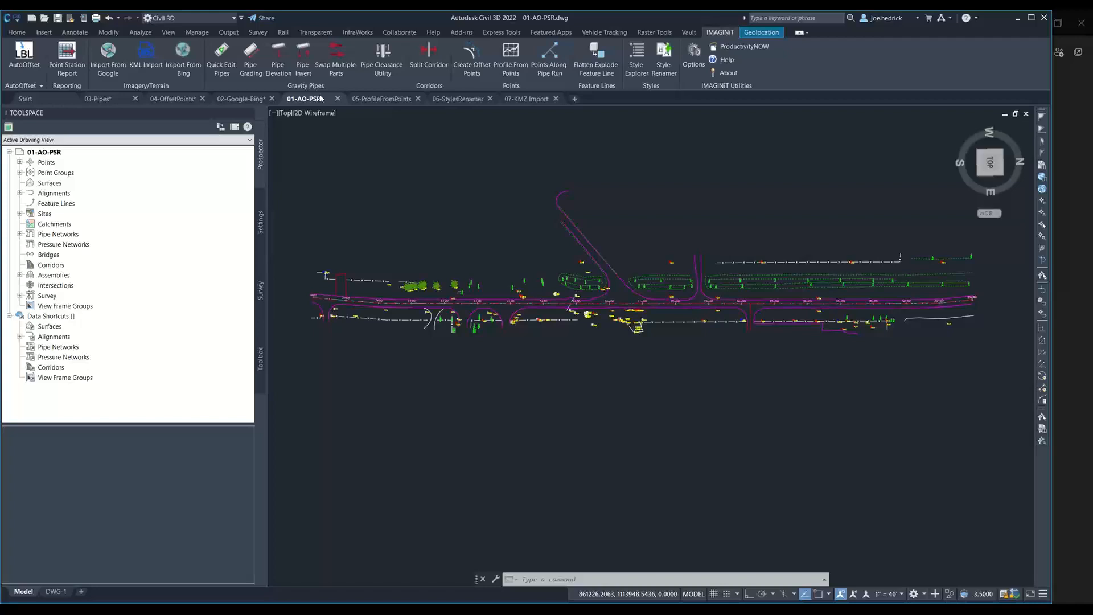
click(24, 60)
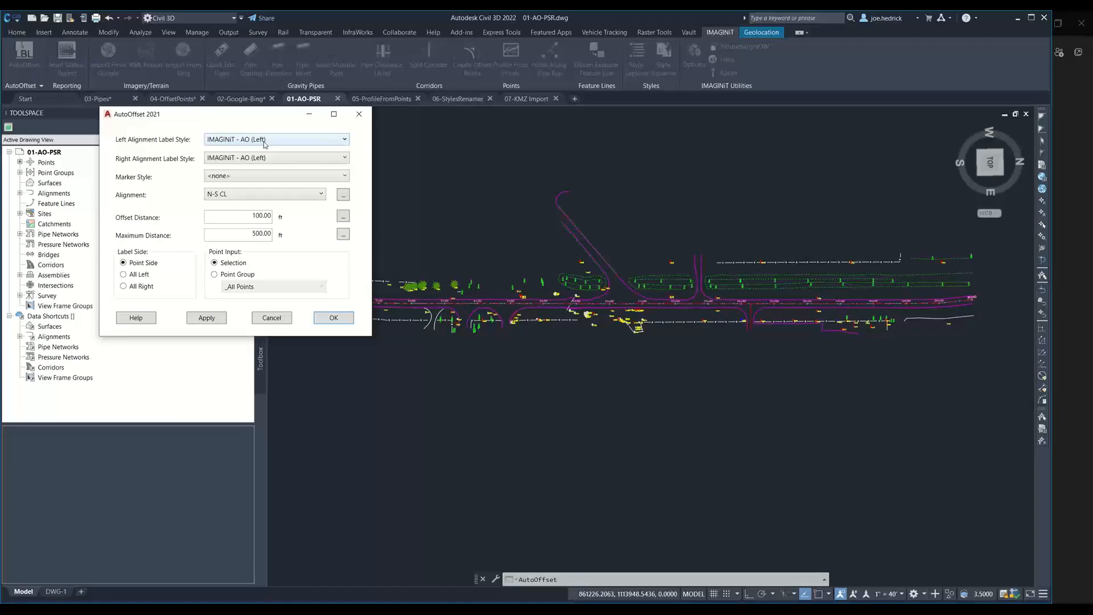
click(269, 160)
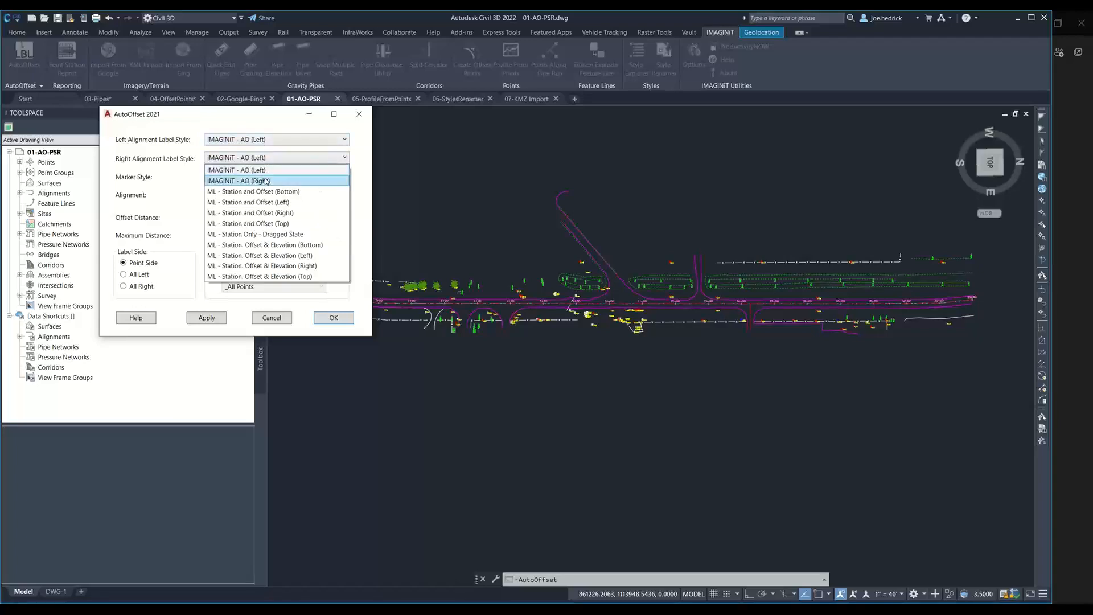
click(266, 181)
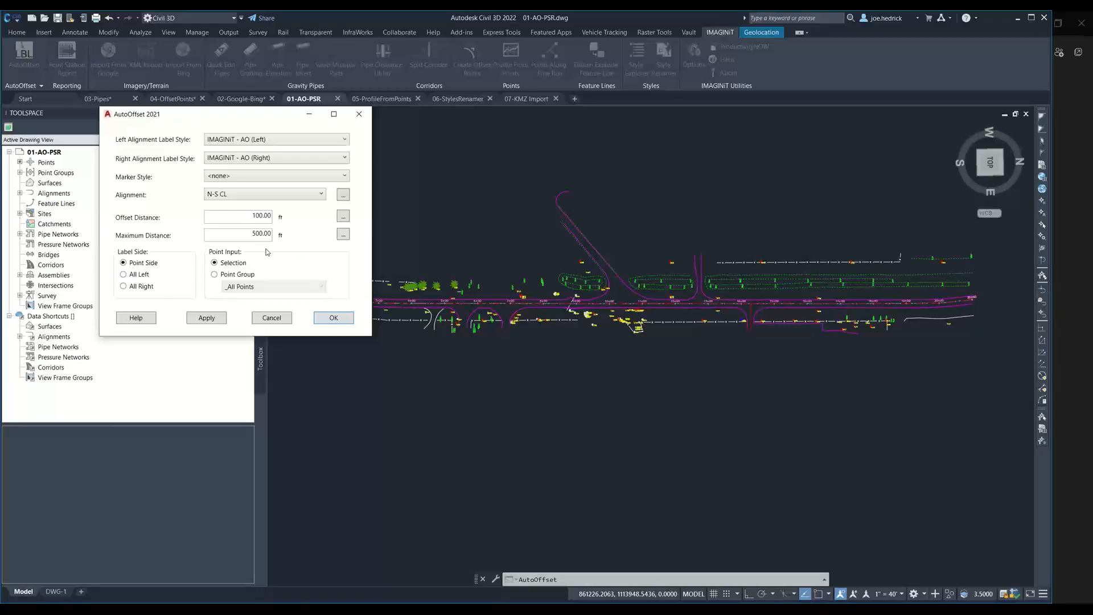
Apply AutoOffset to a window selection of the survey points on both sides of the N-S CL alignment, and inspect the station and offset labels
click(335, 319)
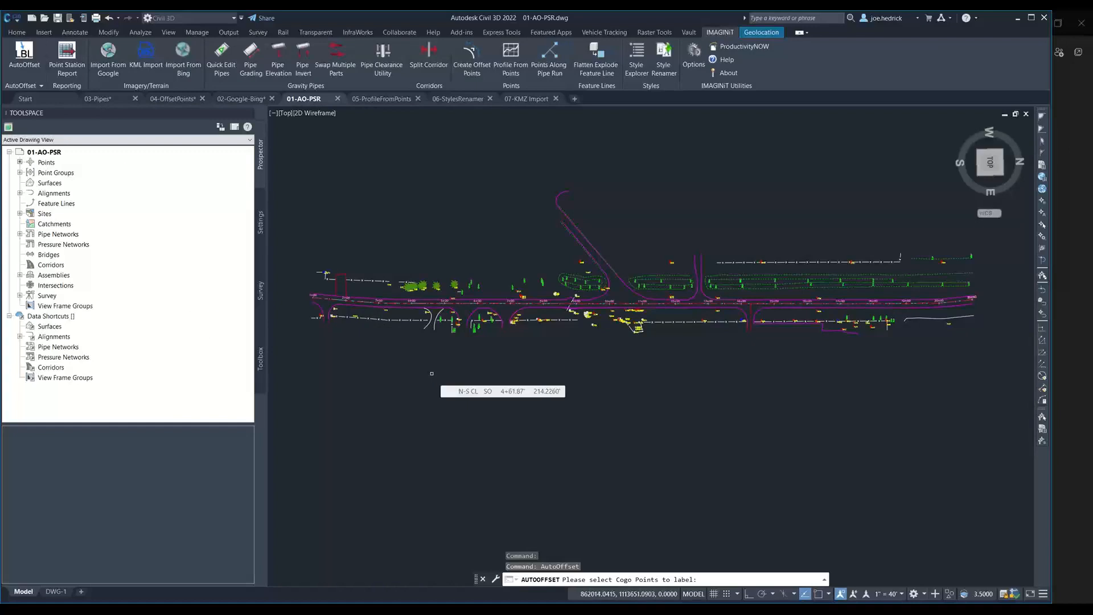
click(363, 237)
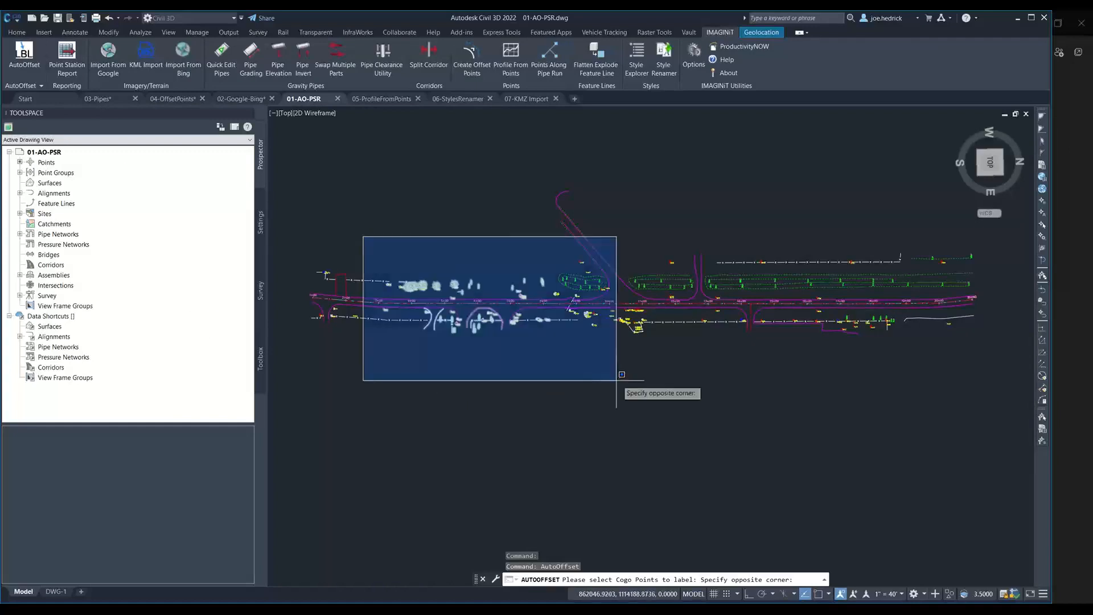
click(790, 369)
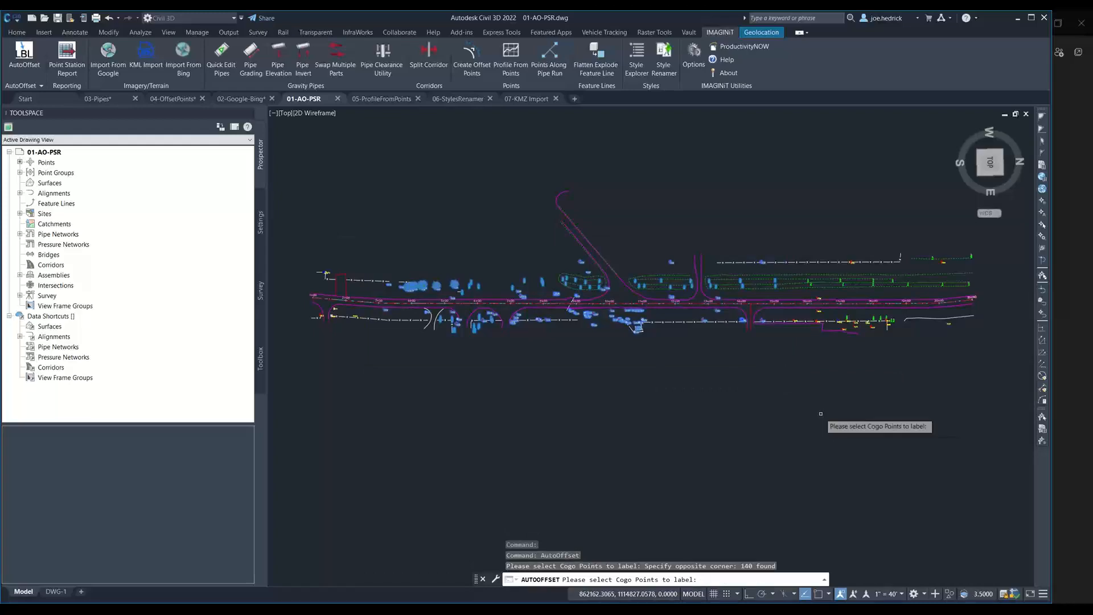
key(Return)
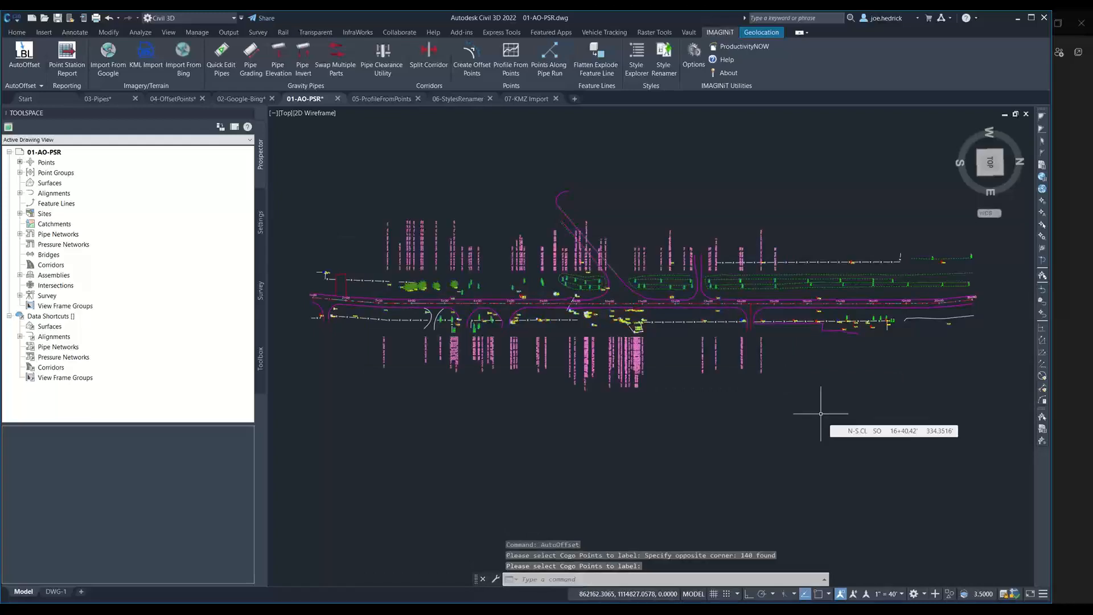
scroll(598, 281, up, 5)
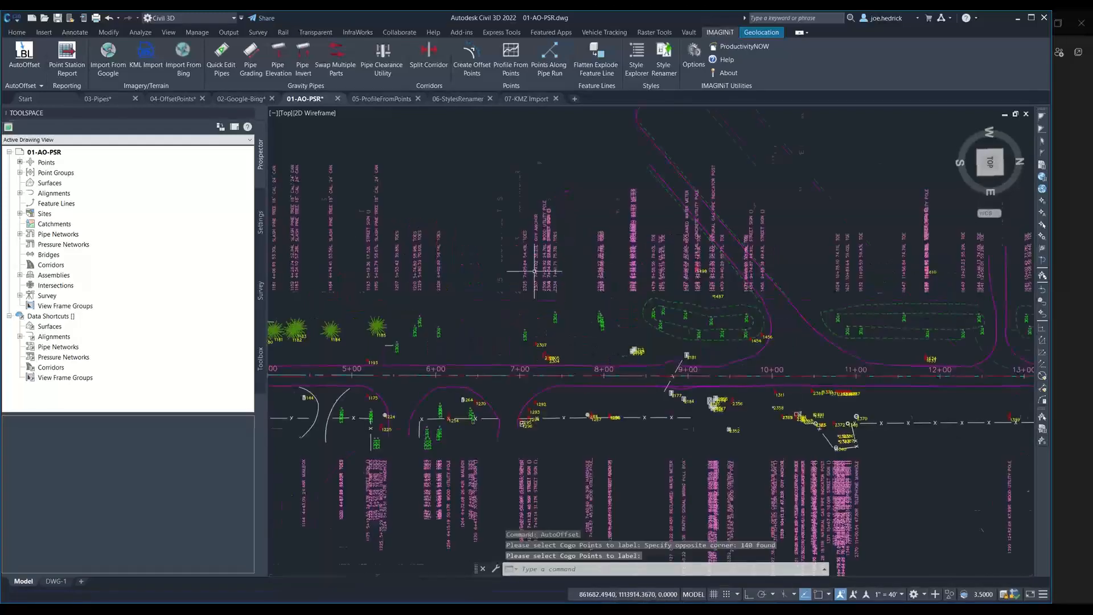
scroll(592, 279, up, 4)
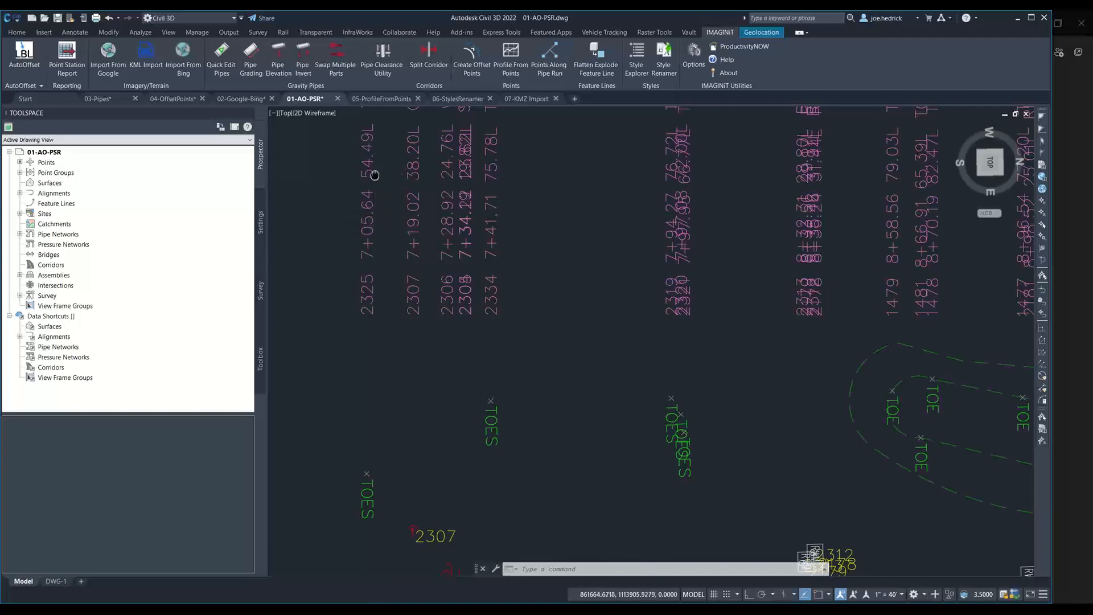
Move the station offset label of point 2305 sideways so it clears the overlapping label of point 2304
middle_drag(371, 171, 360, 320)
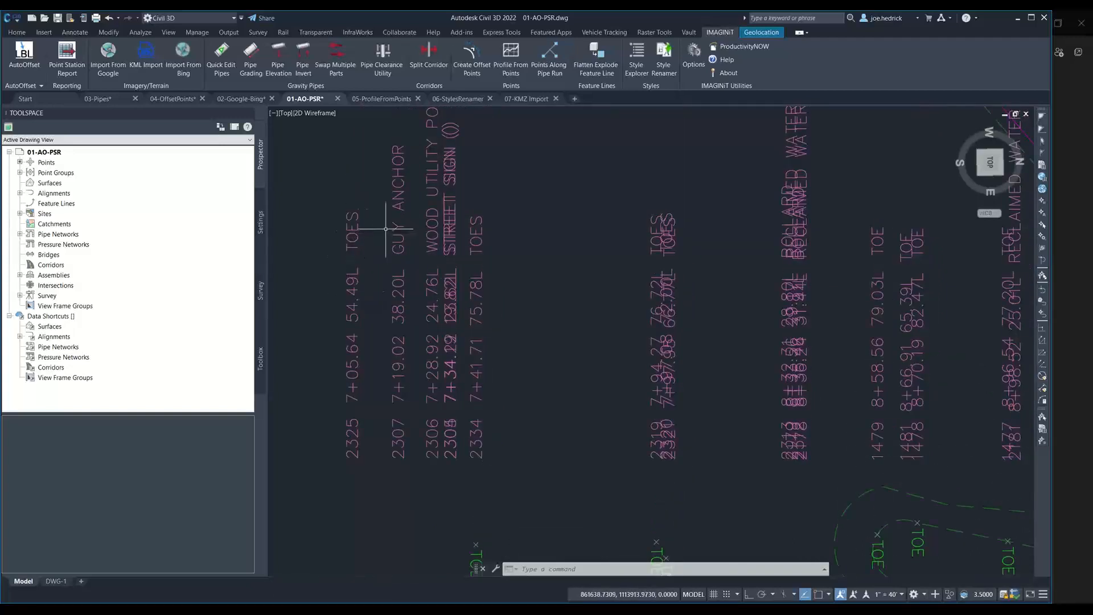
scroll(347, 253, down, 2)
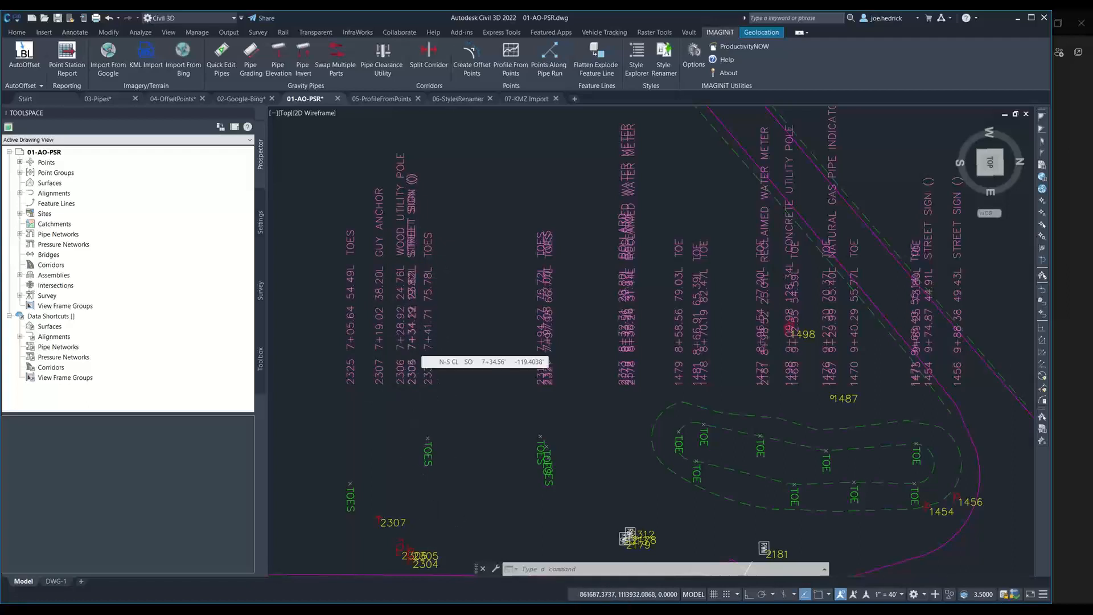
click(412, 360)
scroll(413, 388, up, 4)
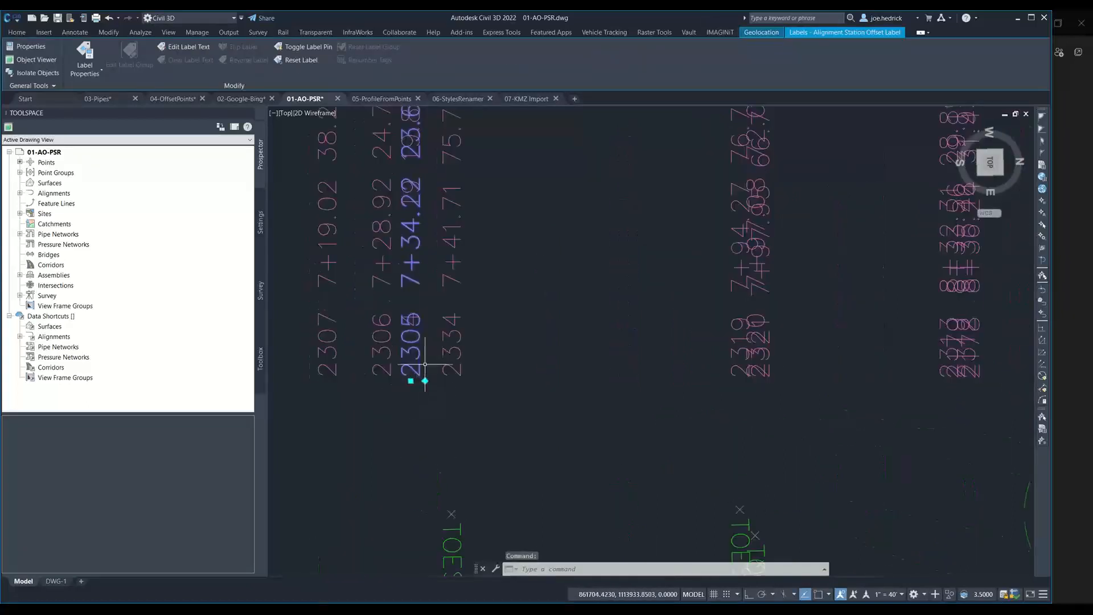
mouse_move(410, 380)
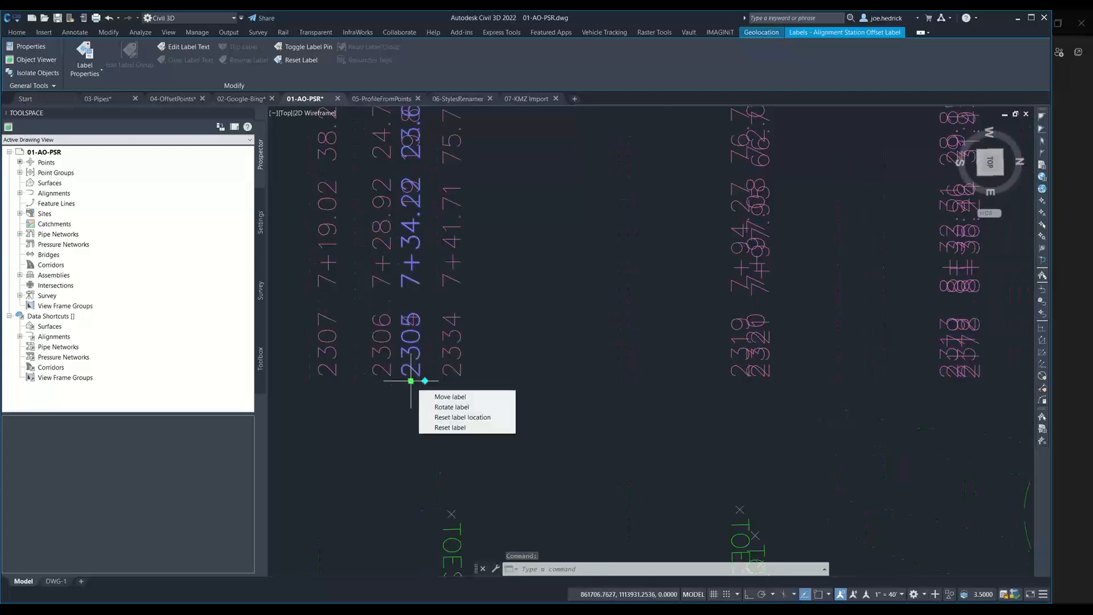
click(449, 397)
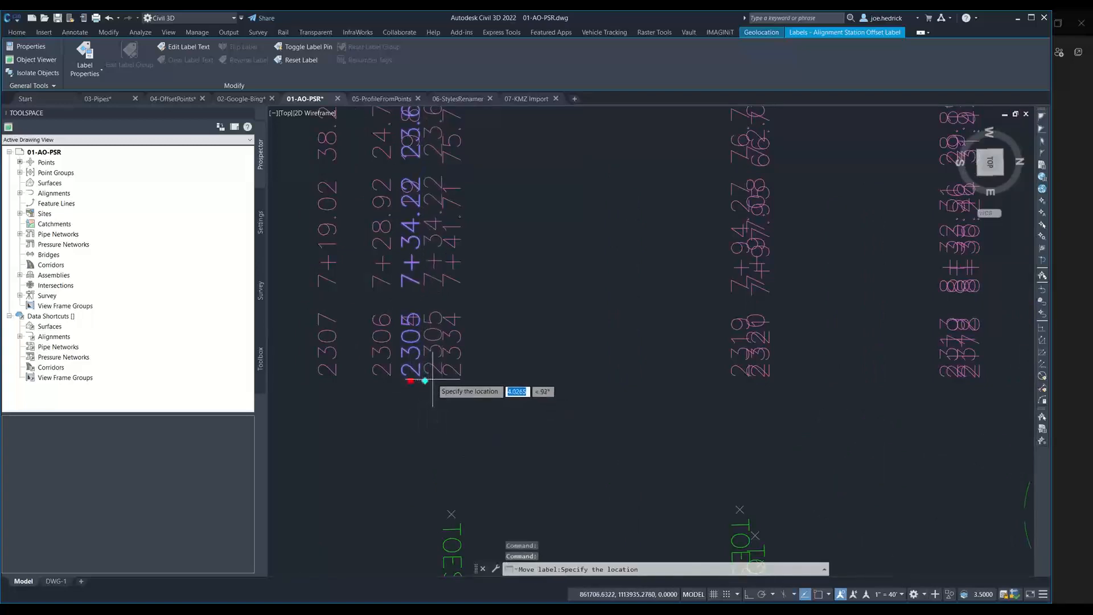
click(430, 376)
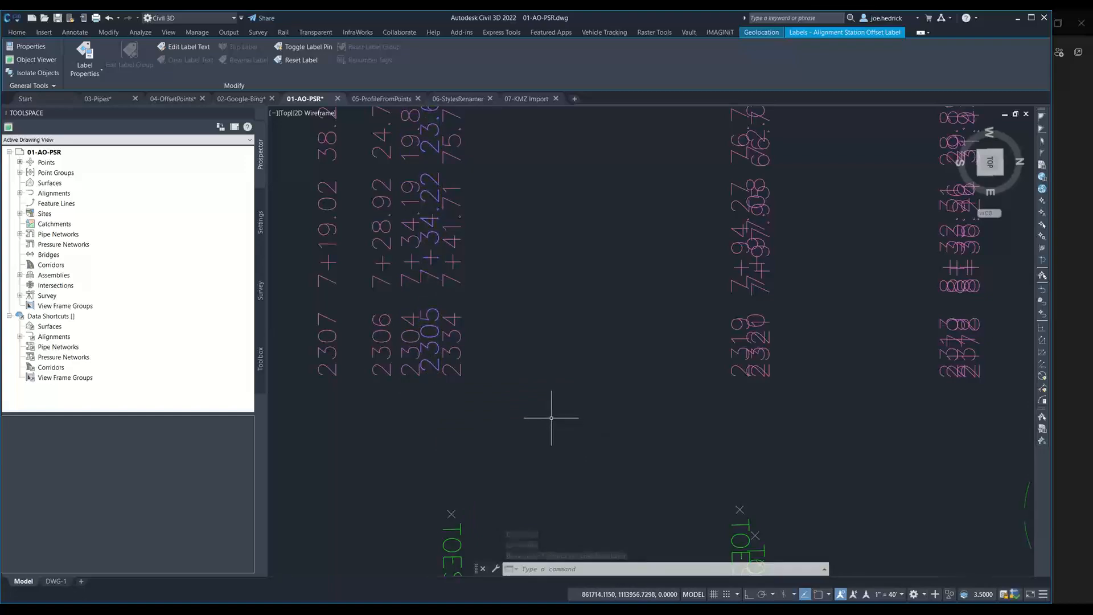
key(Escape)
scroll(551, 274, down, 4)
scroll(551, 274, down, 6)
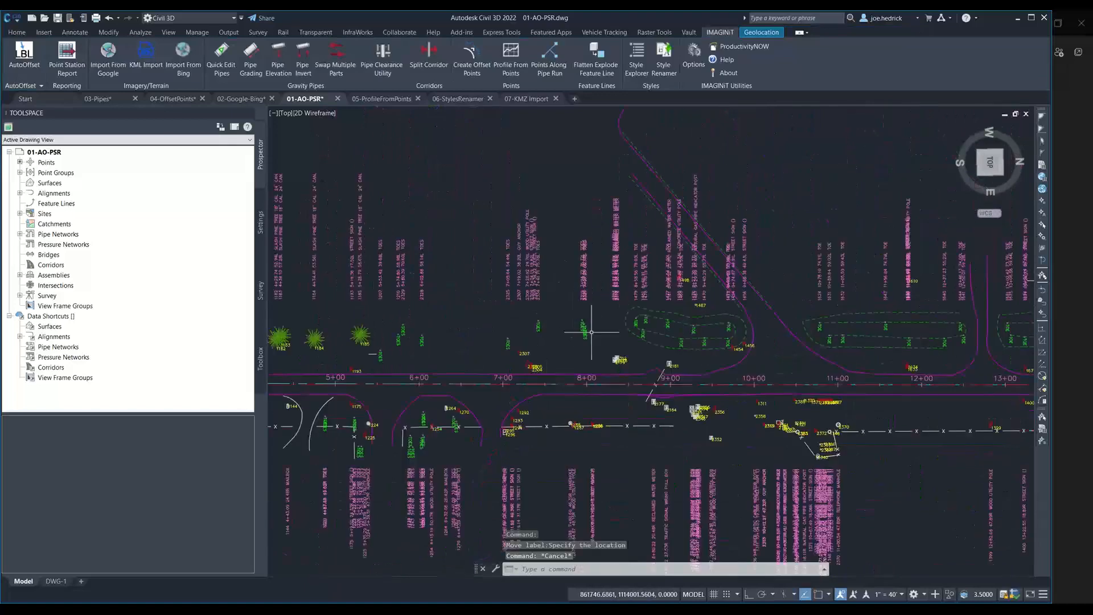
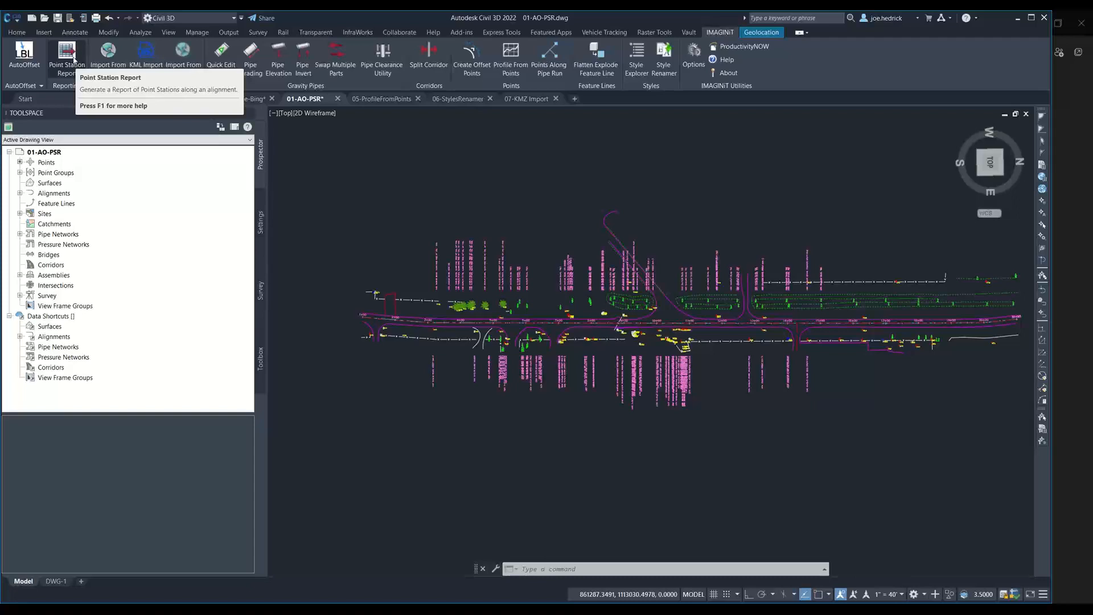
Set up a Point Station Report for the N-S CL alignment with window-selected points and HTML output, and review its point properties
click(69, 64)
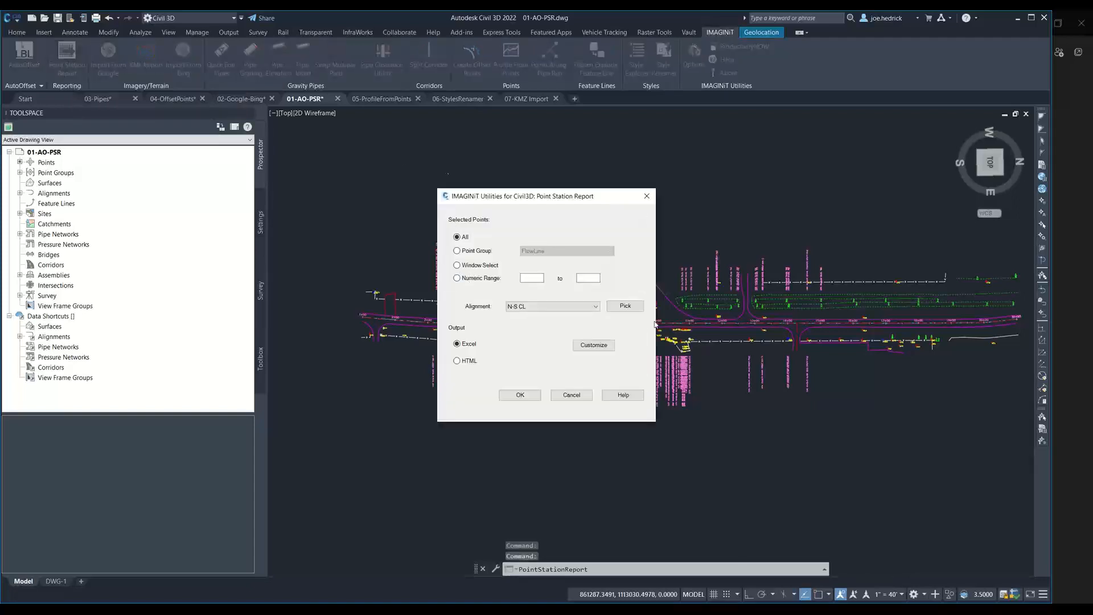
click(476, 252)
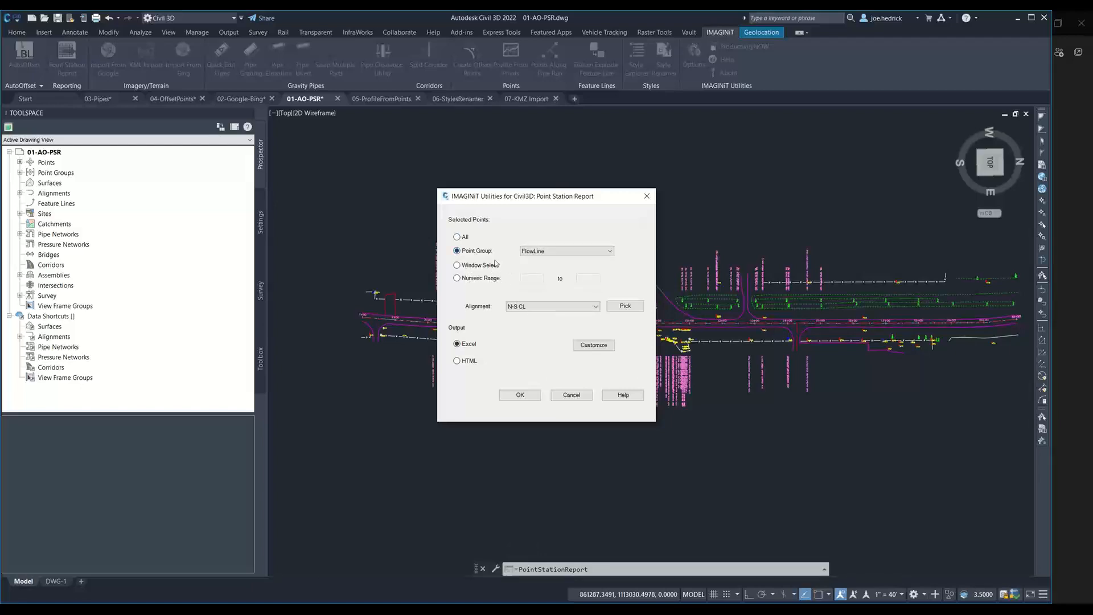
click(476, 265)
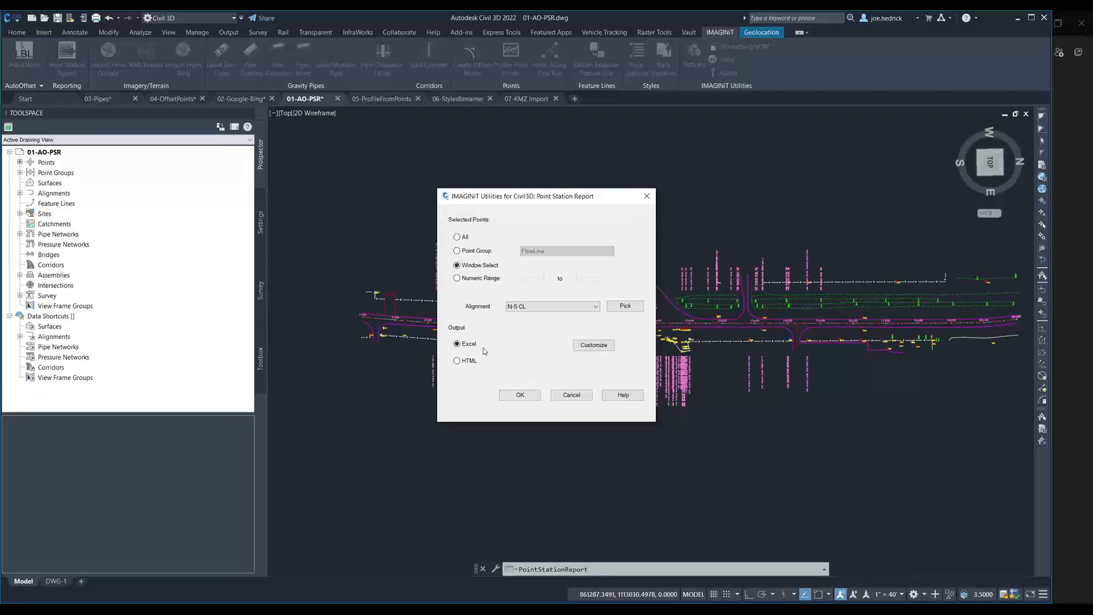
click(458, 361)
click(583, 347)
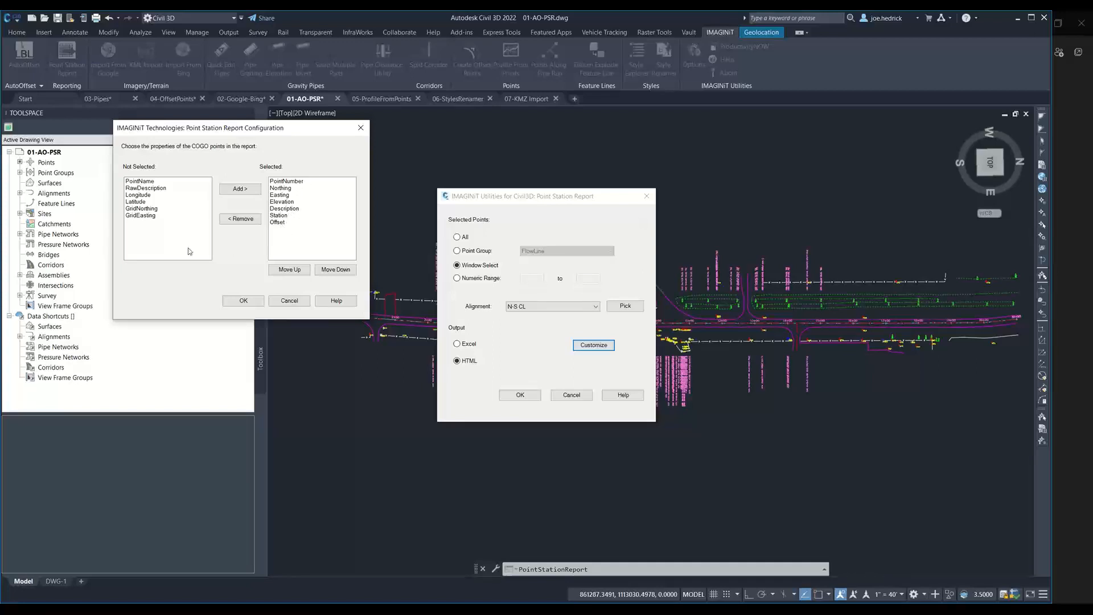
click(149, 210)
click(244, 301)
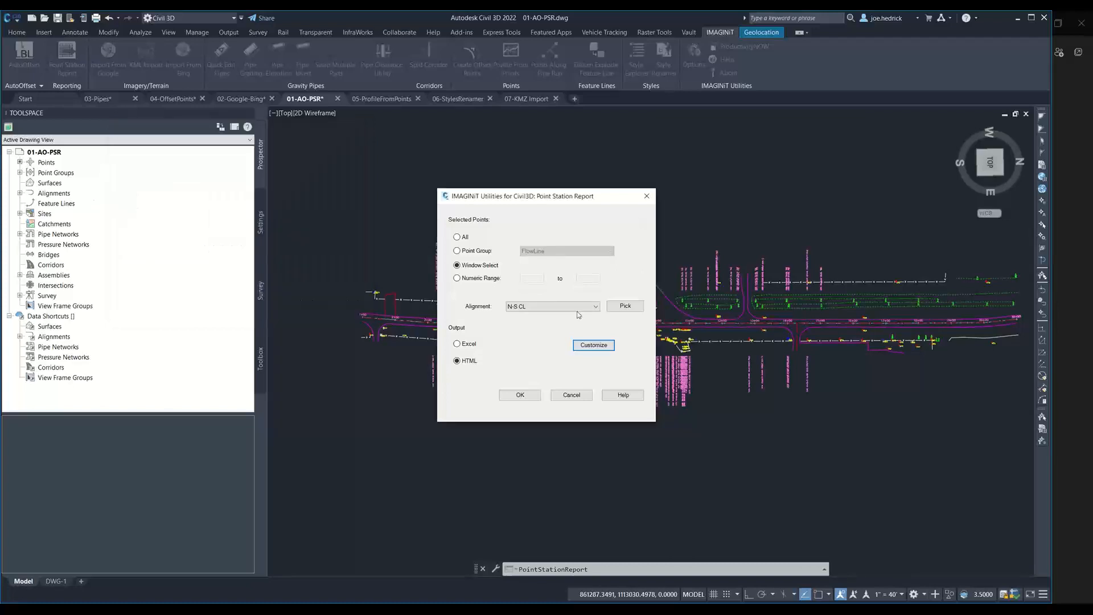
Accept the report settings and save the HTML report to the Desktop as fsdfdsfa
click(520, 395)
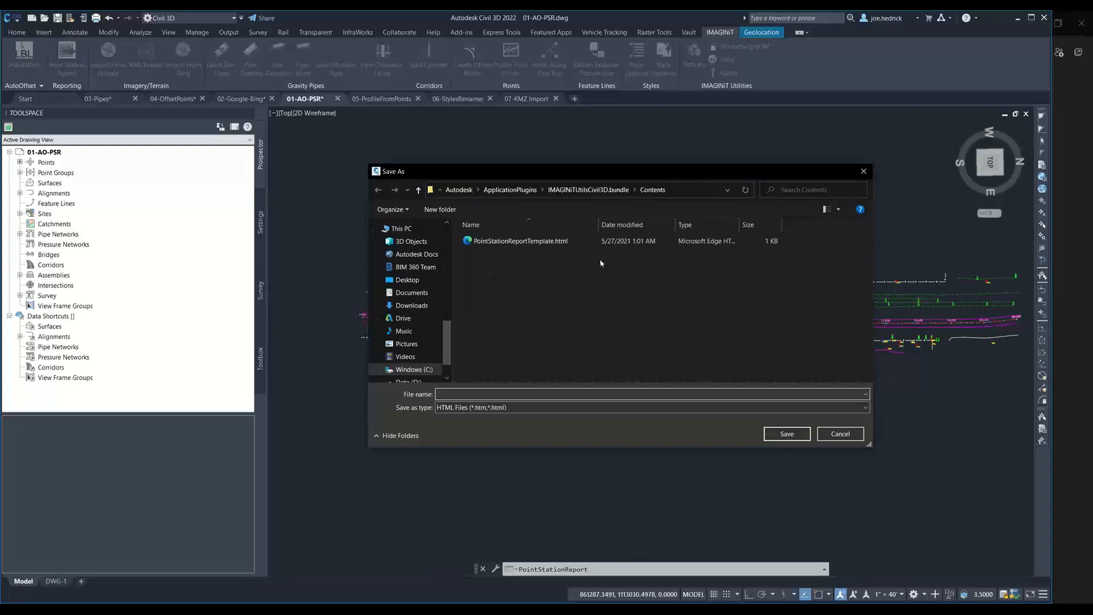
click(407, 279)
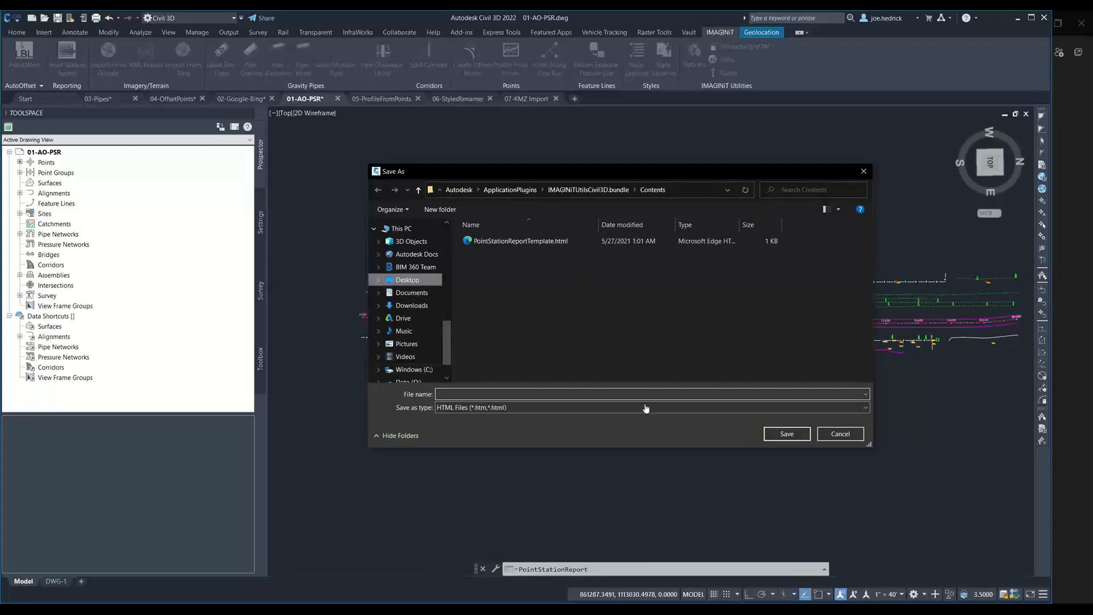
click(536, 394)
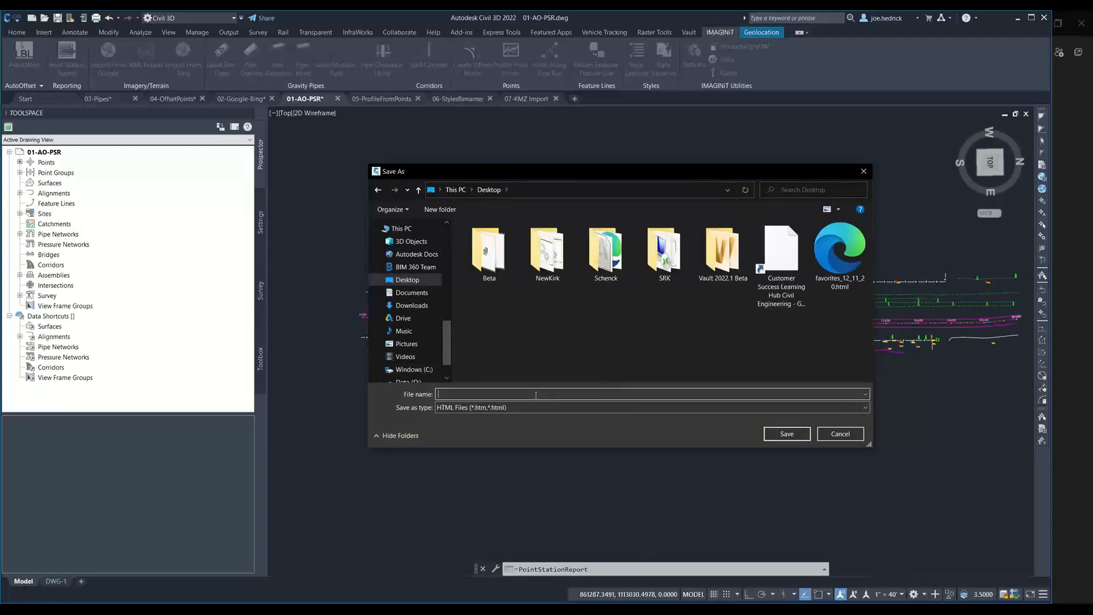
text(fsdfdsfa)
click(786, 435)
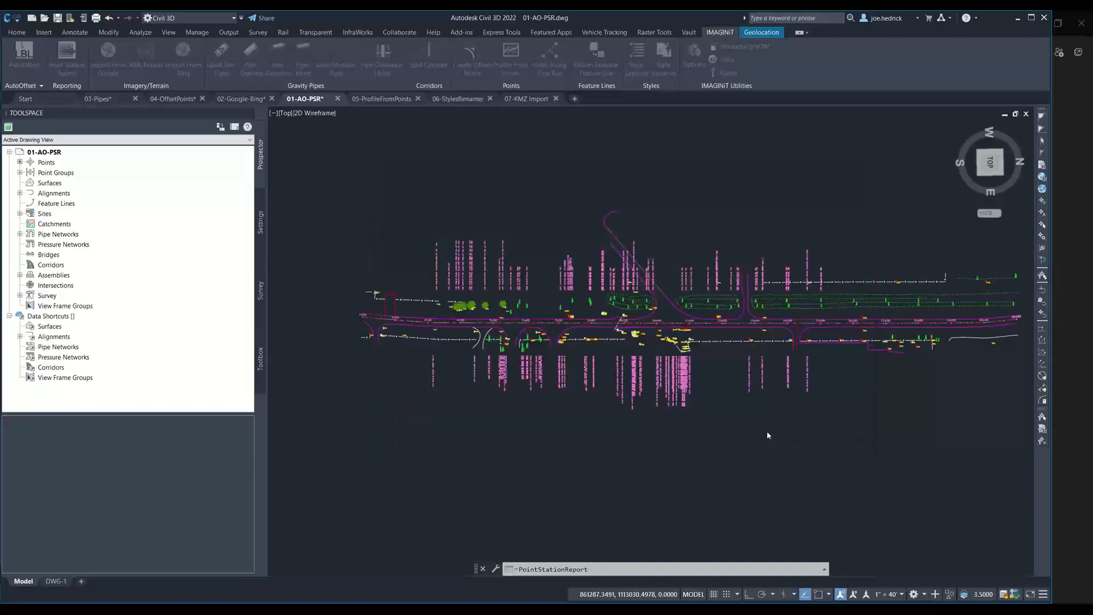
Window-select the points along the labelled part of the N-S CL alignment for the report, and view the generated report
click(403, 224)
click(804, 397)
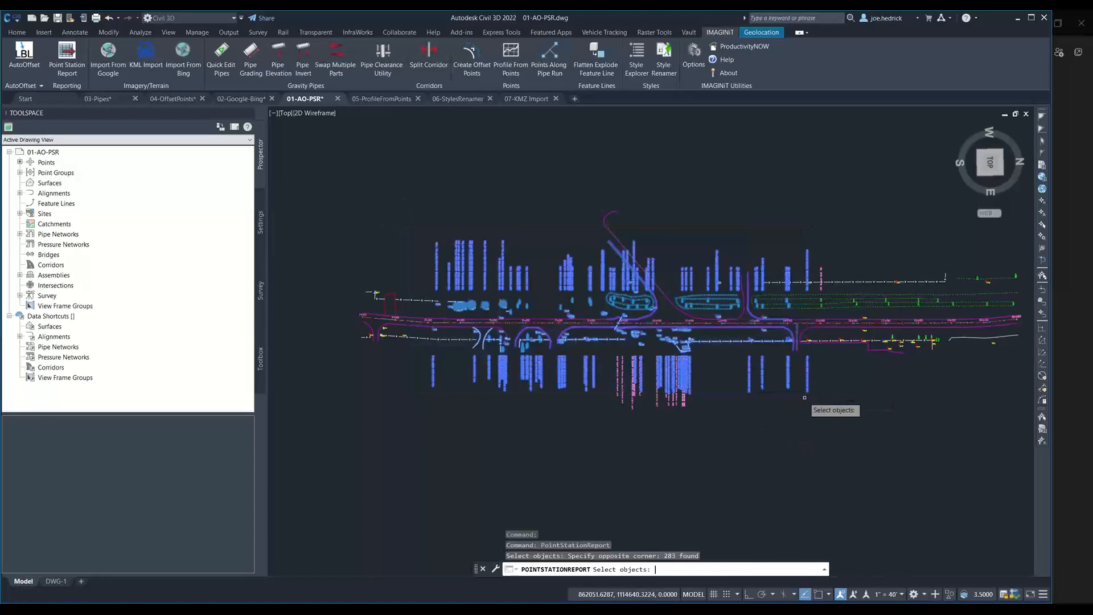
key(Return)
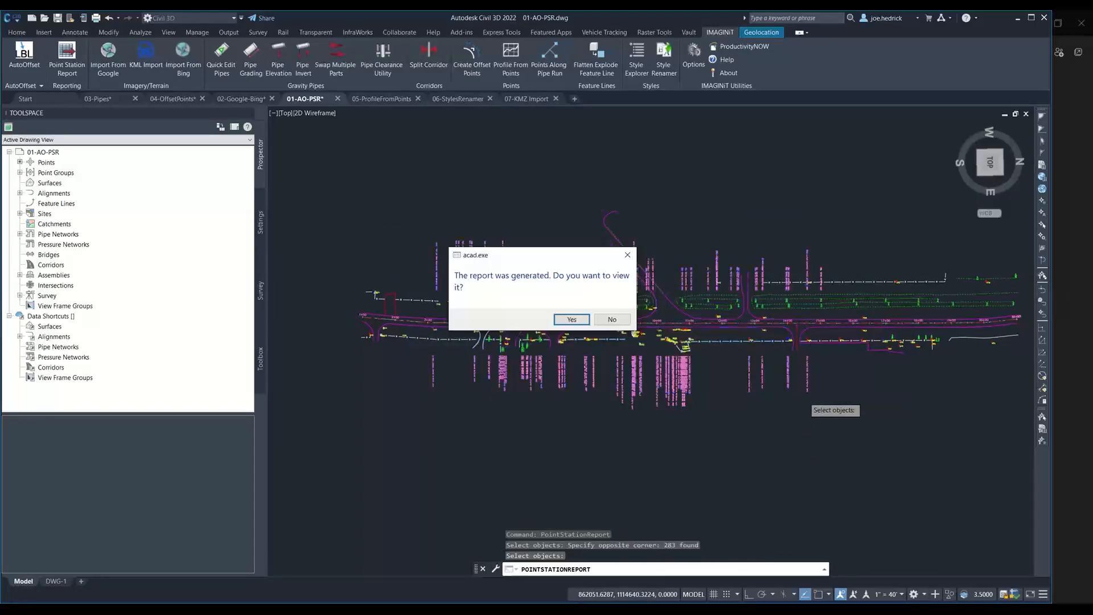
click(572, 319)
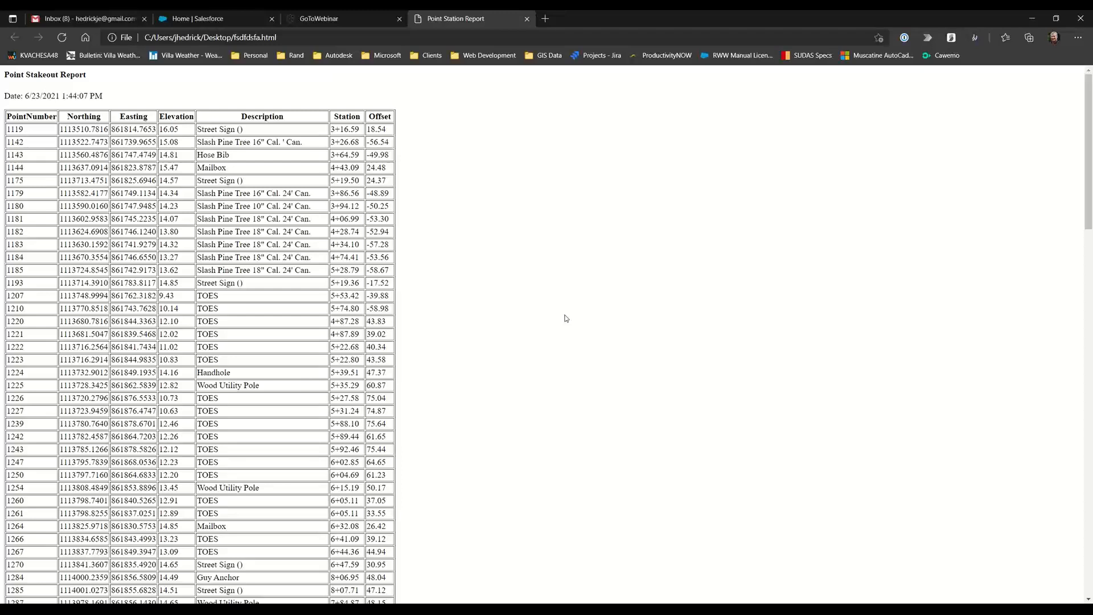
click(1031, 22)
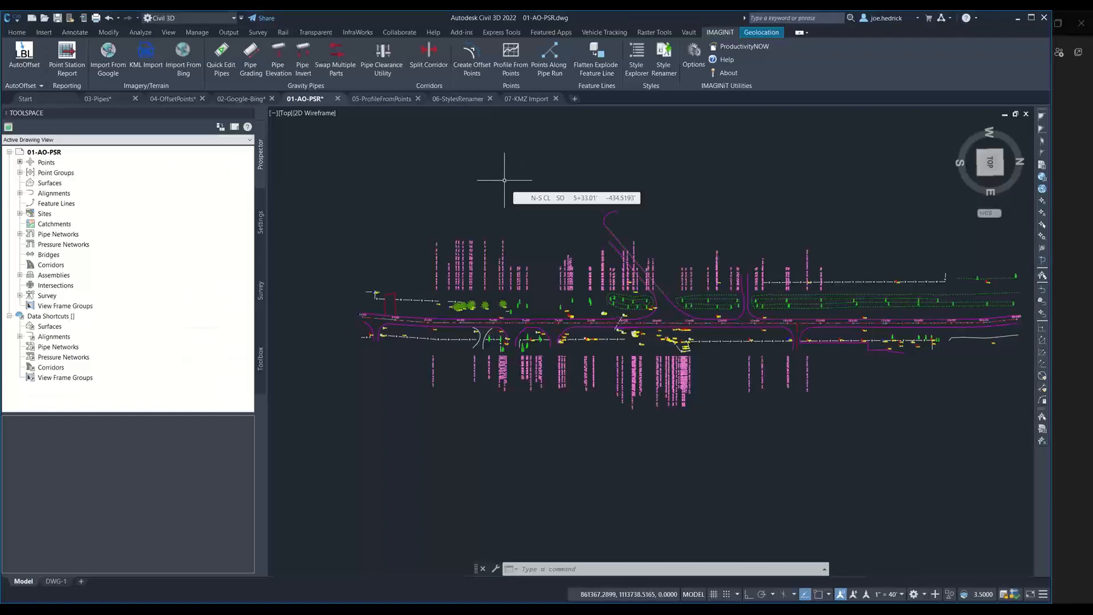
Switch to the 05-ProfileFromPoints drawing, inspect the offshore survey point lines, and turn off the aerial map background
click(395, 100)
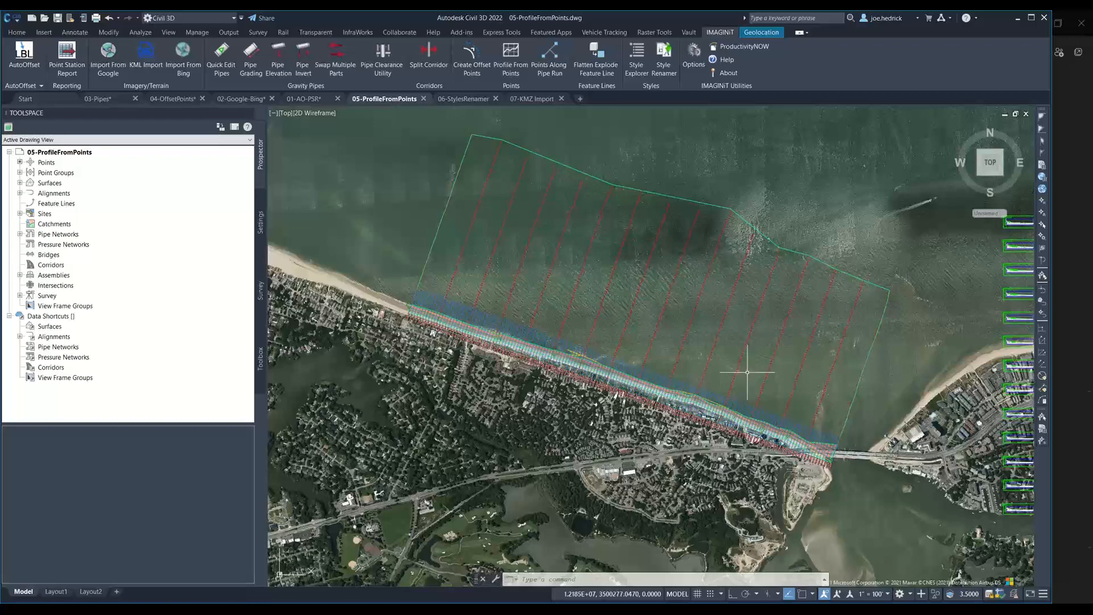
mouse_move(747, 372)
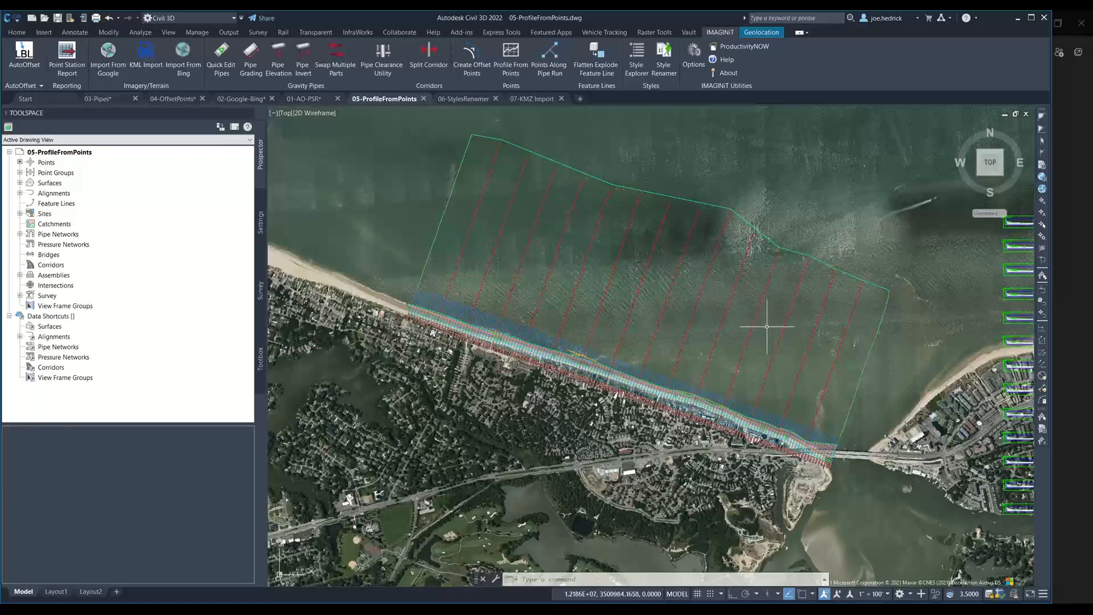
mouse_move(768, 316)
scroll(731, 388, up, 7)
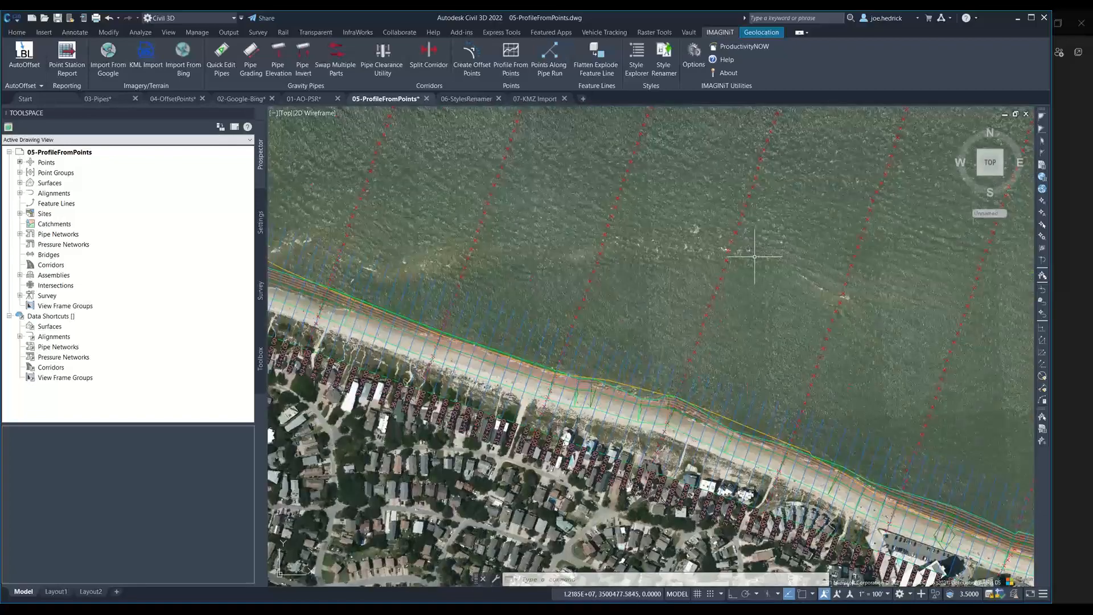
mouse_move(754, 257)
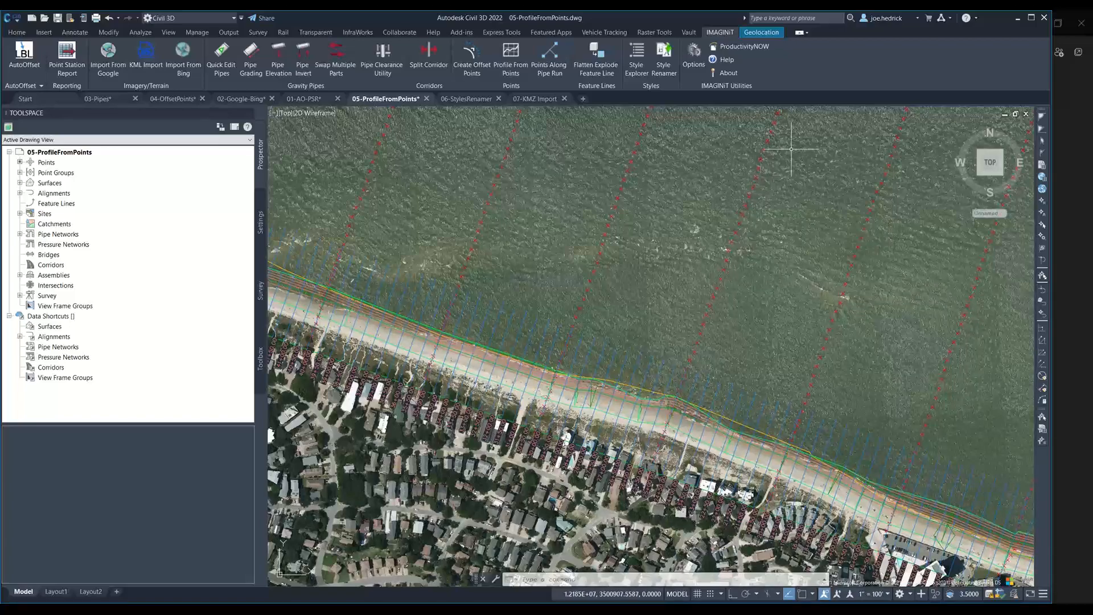
click(761, 32)
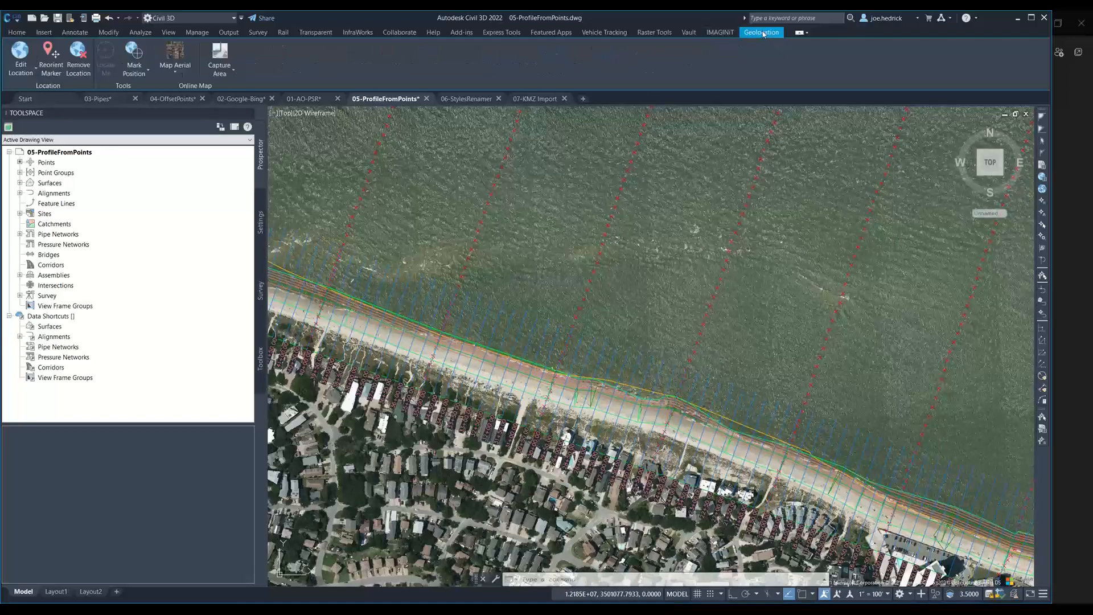
click(175, 71)
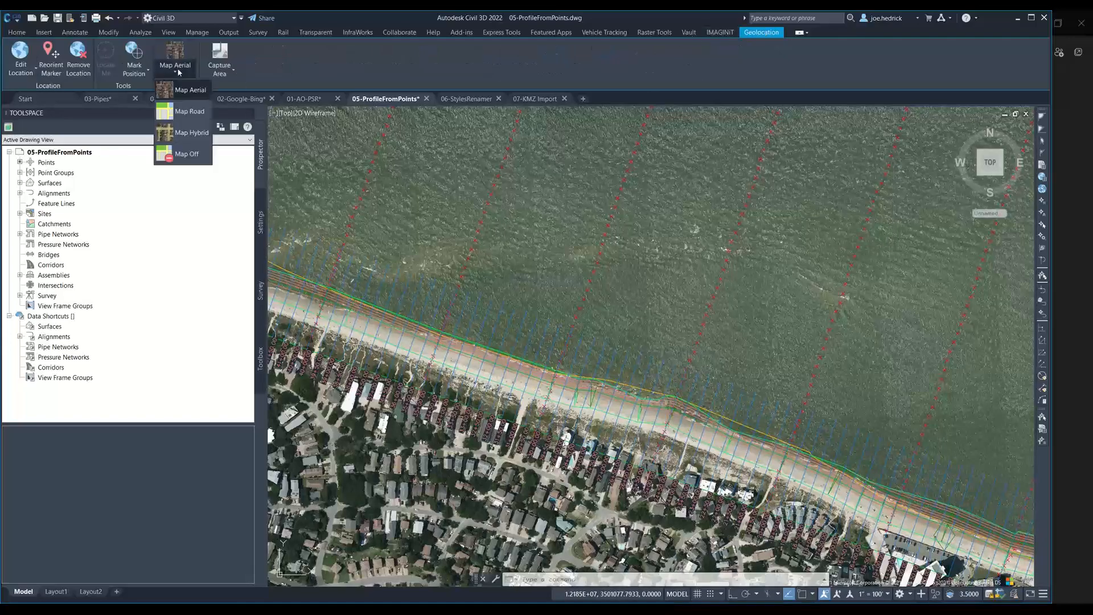
click(185, 154)
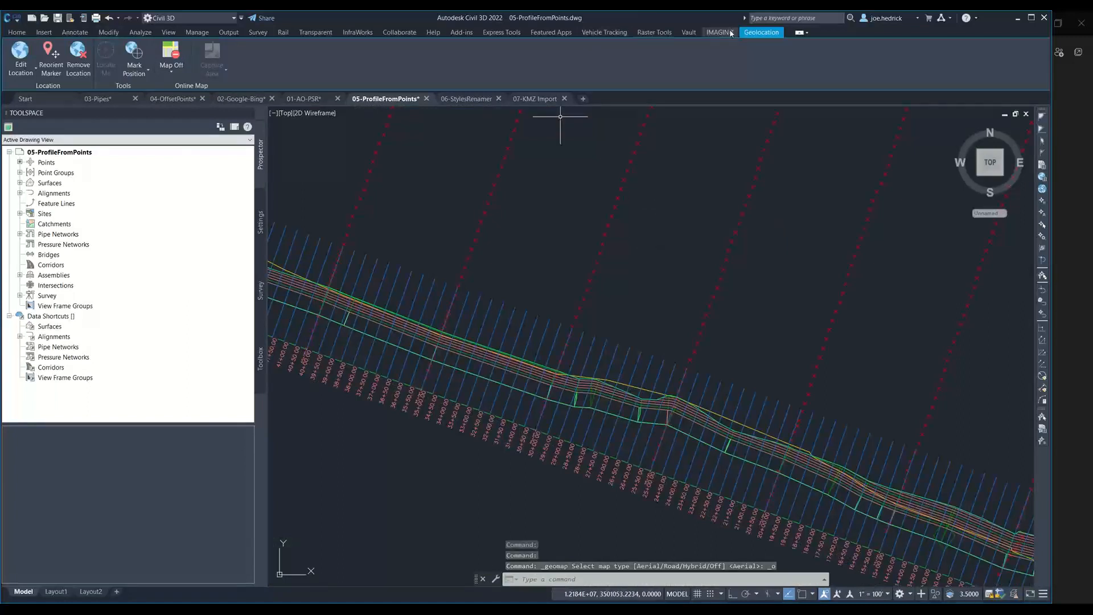
Start Profile From Points using points selected in the drawing, and name the alignment BEACH
click(731, 33)
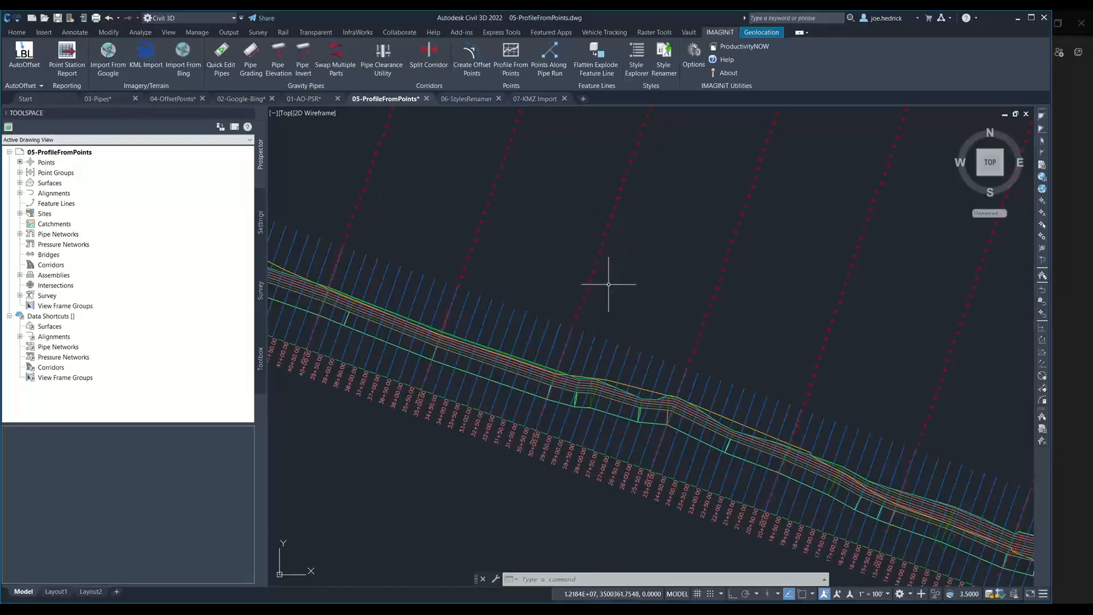
mouse_move(615, 263)
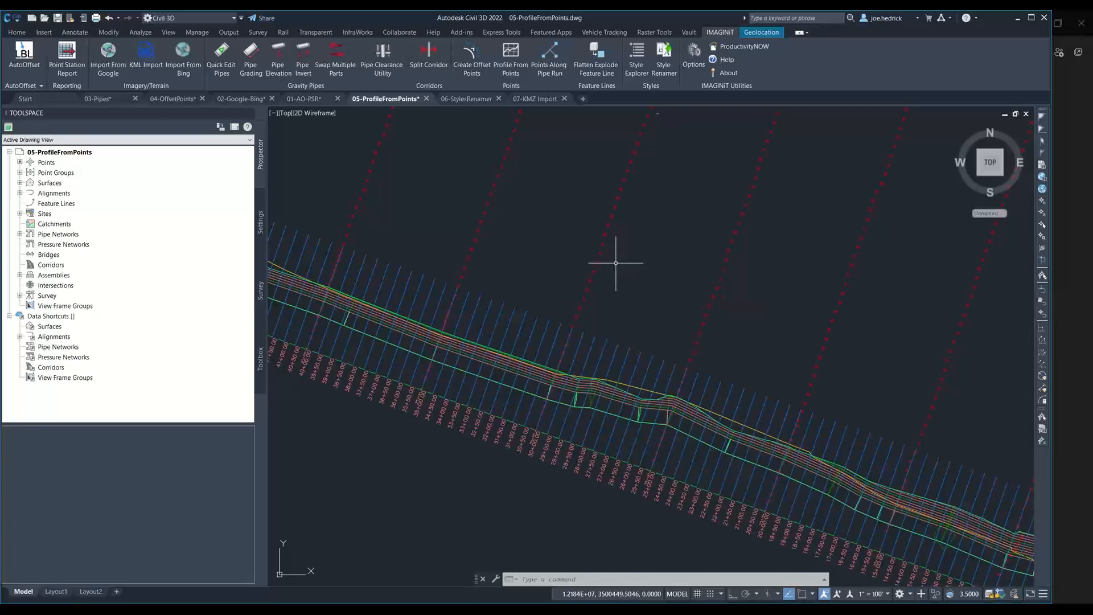
click(511, 54)
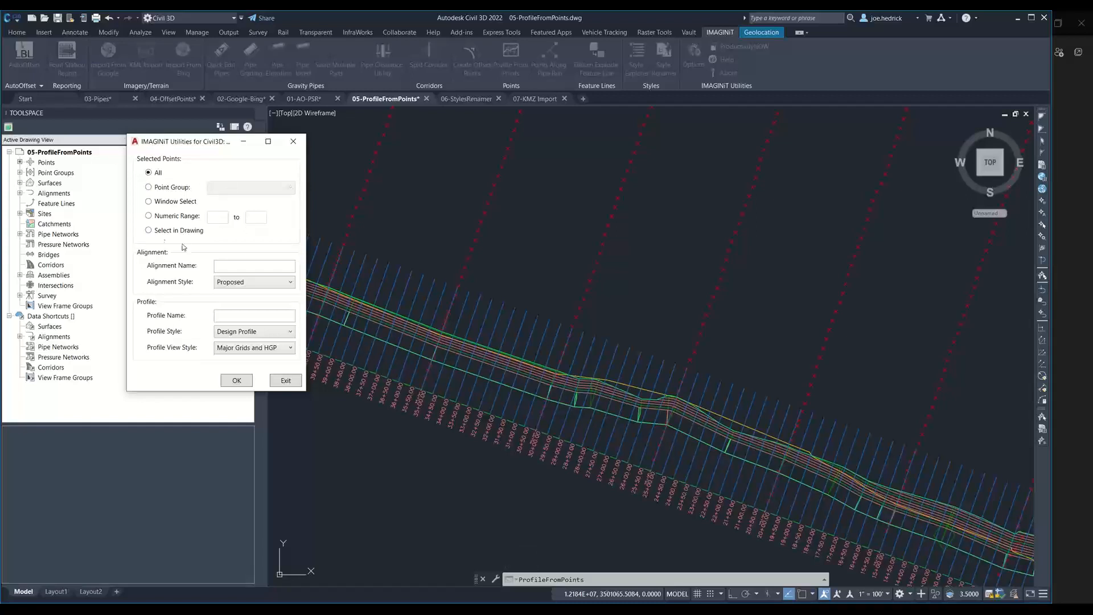
click(159, 203)
click(150, 230)
click(229, 268)
text(BEAL)
key(BackSpace)
text(CH)
Name the profile BEAC-EG and accept the alignment and profile settings
click(236, 312)
text(BEAC)
text(-EG)
click(236, 380)
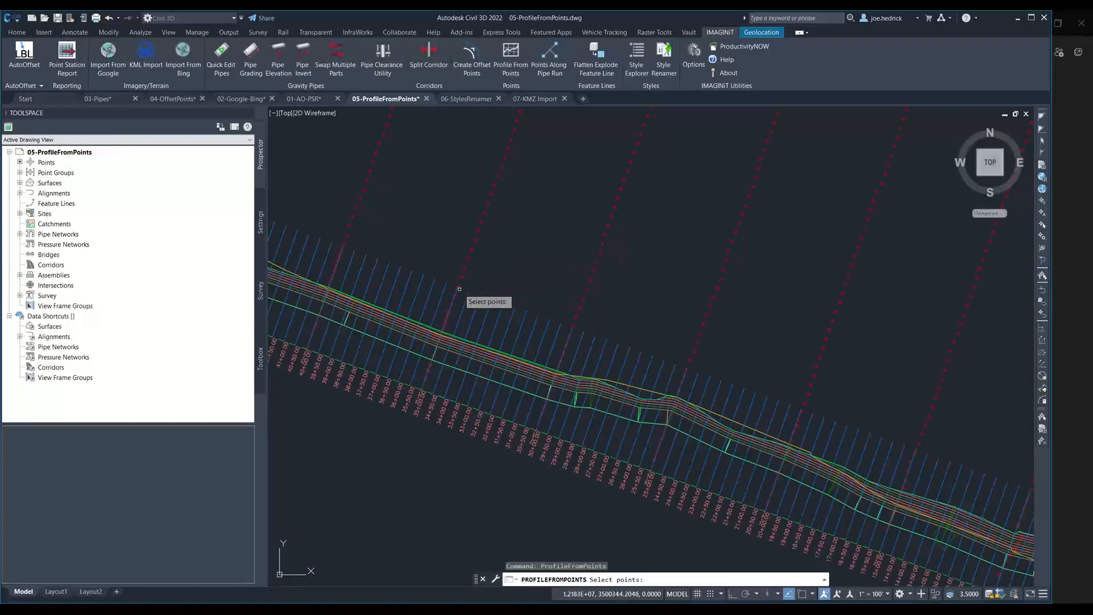
Pick points in order along a single offshore survey line, starting nearest the shore and working seaward, and finish the point selection
click(471, 259)
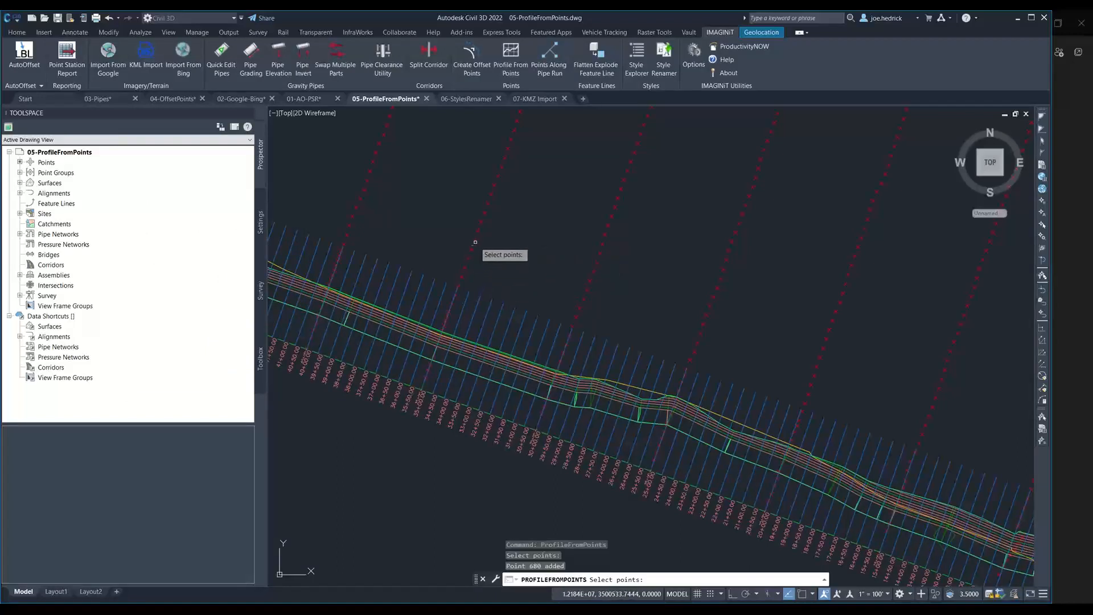
click(475, 242)
click(485, 213)
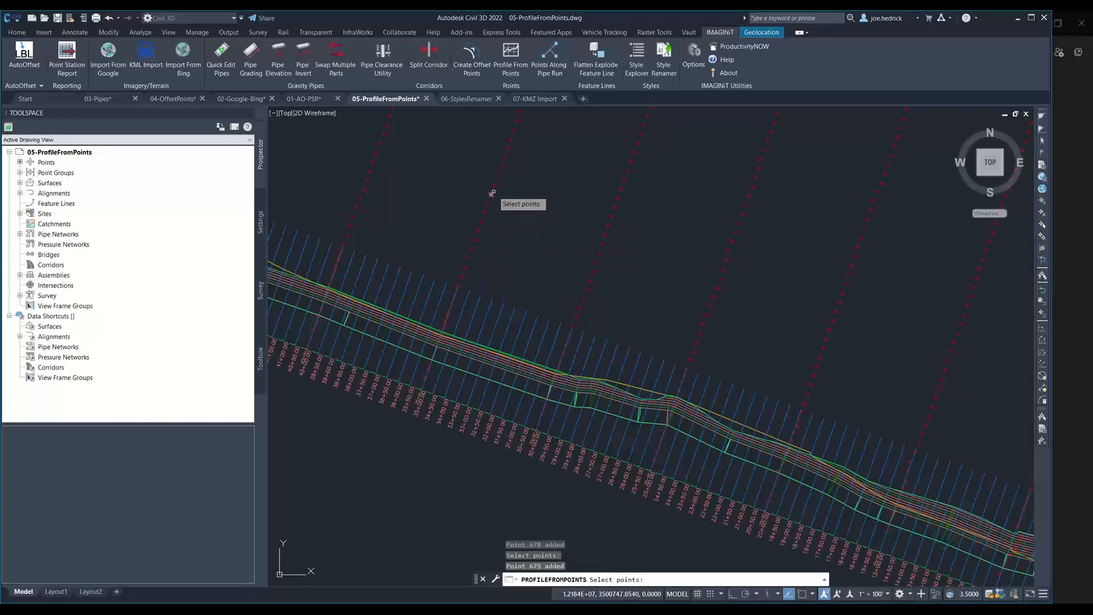
click(493, 192)
click(502, 169)
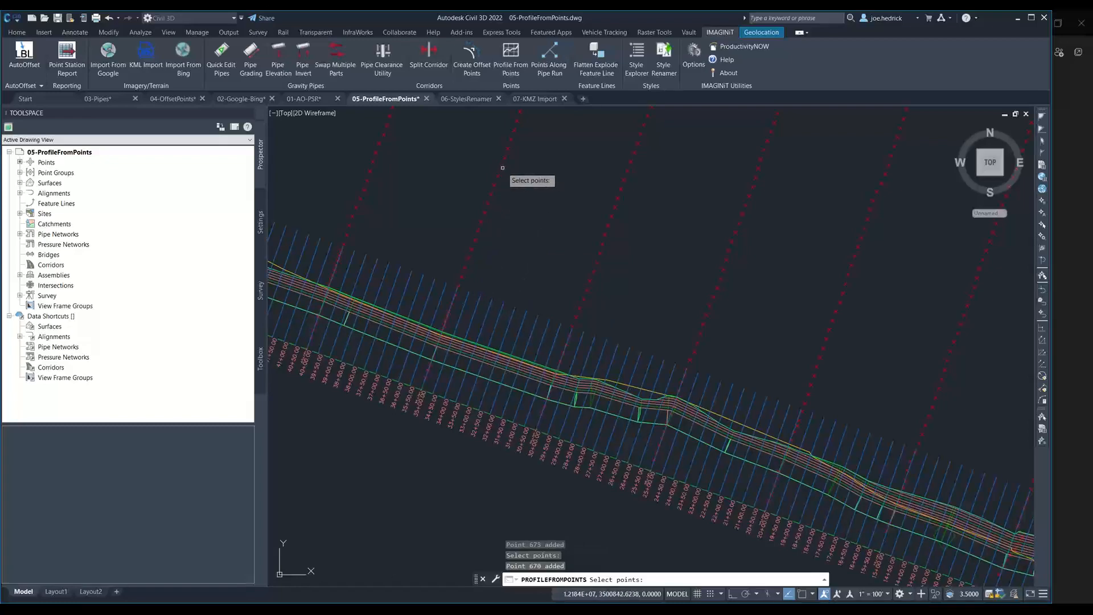
click(514, 138)
click(518, 123)
middle_drag(545, 131, 506, 185)
click(505, 185)
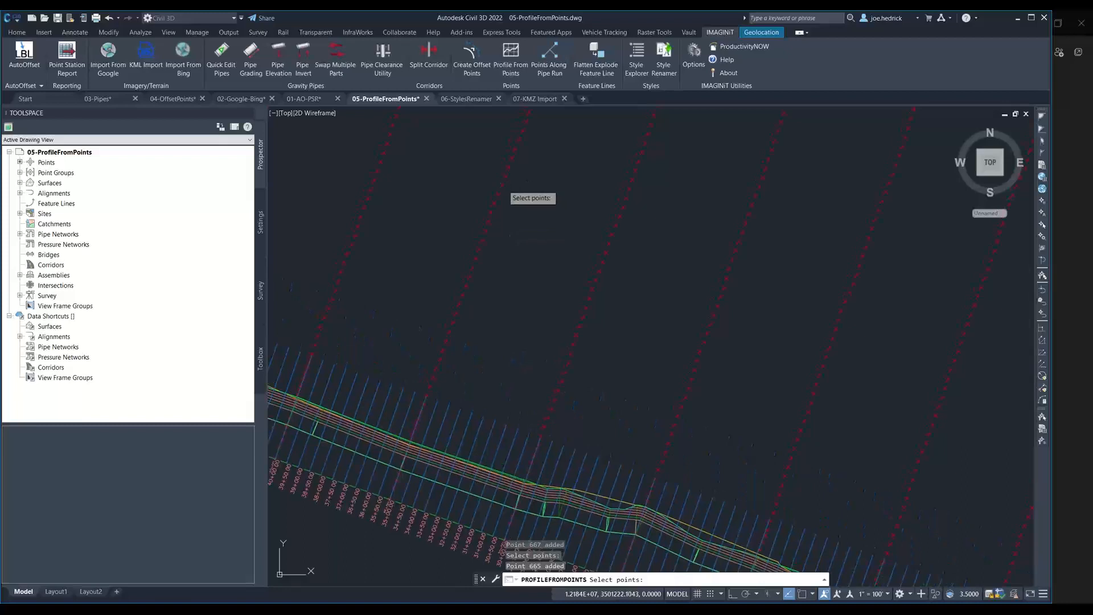
click(516, 140)
middle_drag(545, 139, 508, 278)
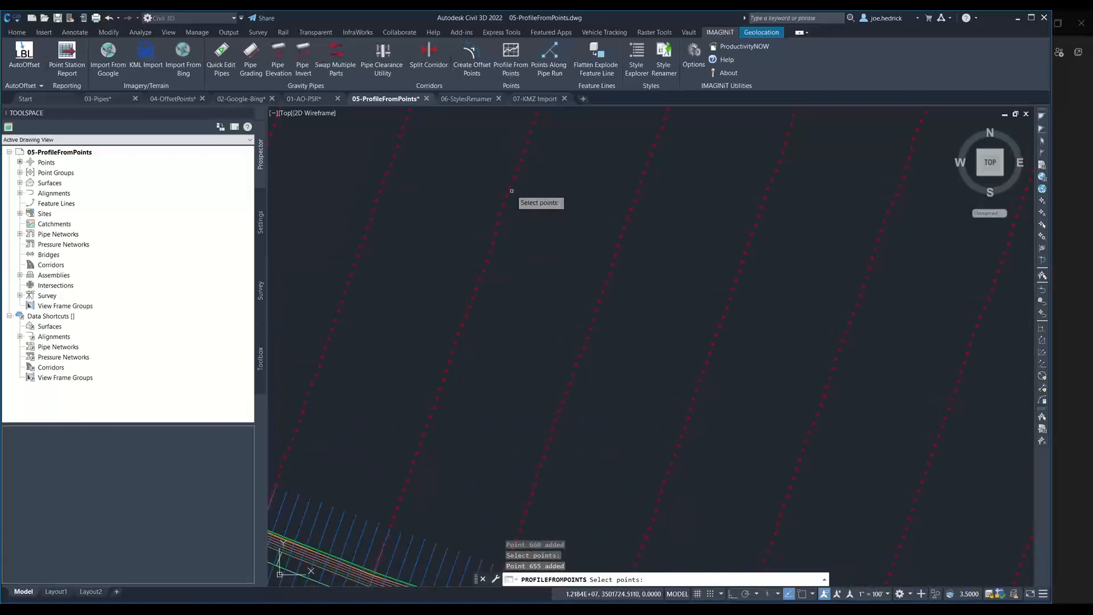
click(529, 140)
click(530, 125)
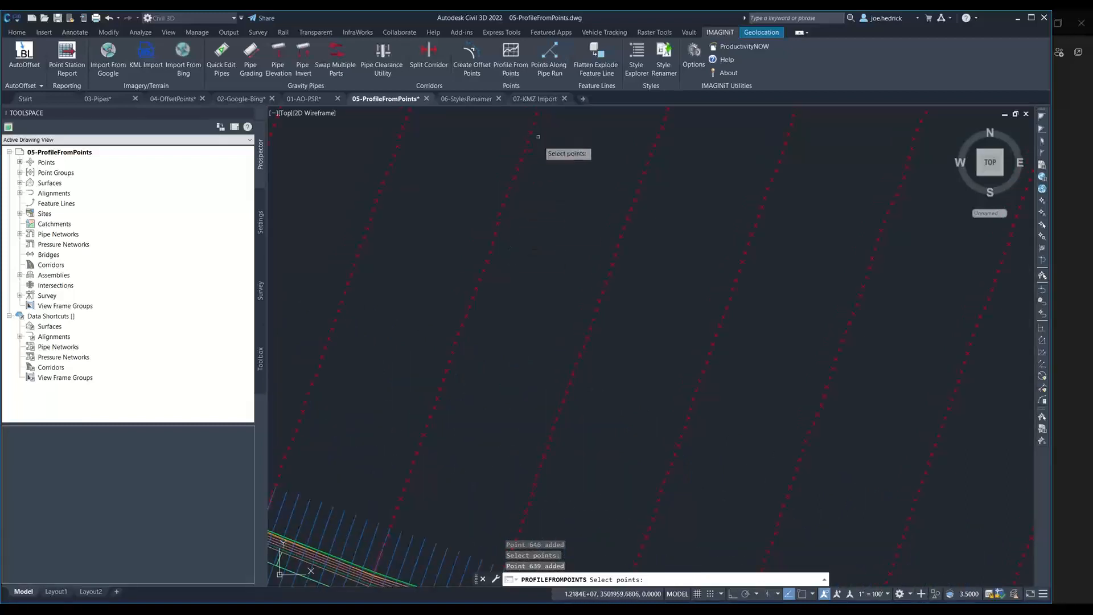
scroll(555, 220, down, 6)
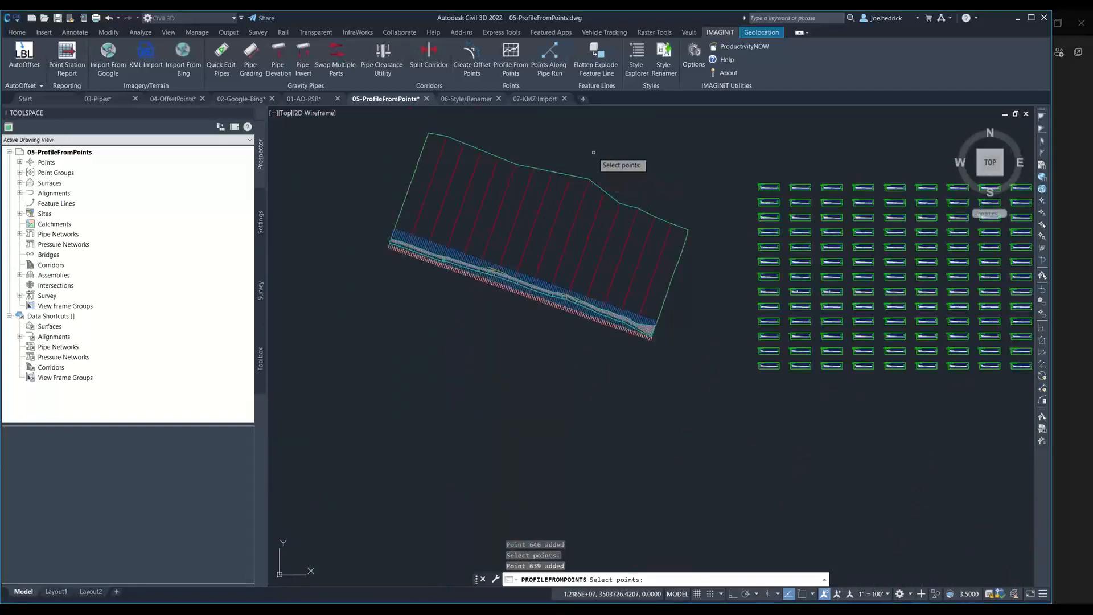
key(Return)
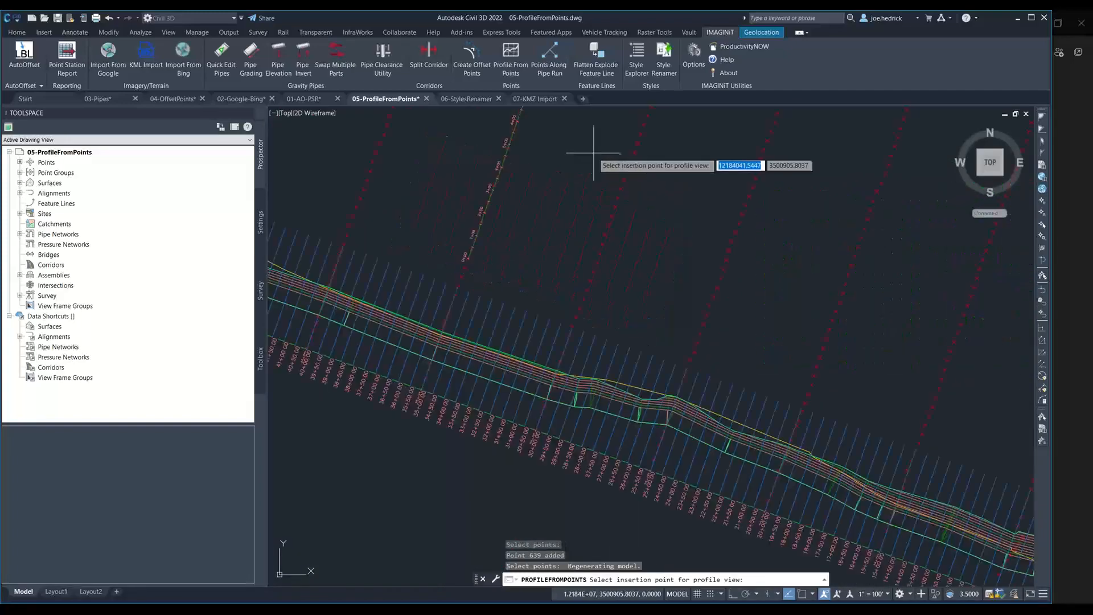
Place the BEACH profile view in the empty area above the survey boundary, inspect it, and regenerate the drawing
scroll(594, 154, down, 2)
middle_drag(594, 154, 513, 317)
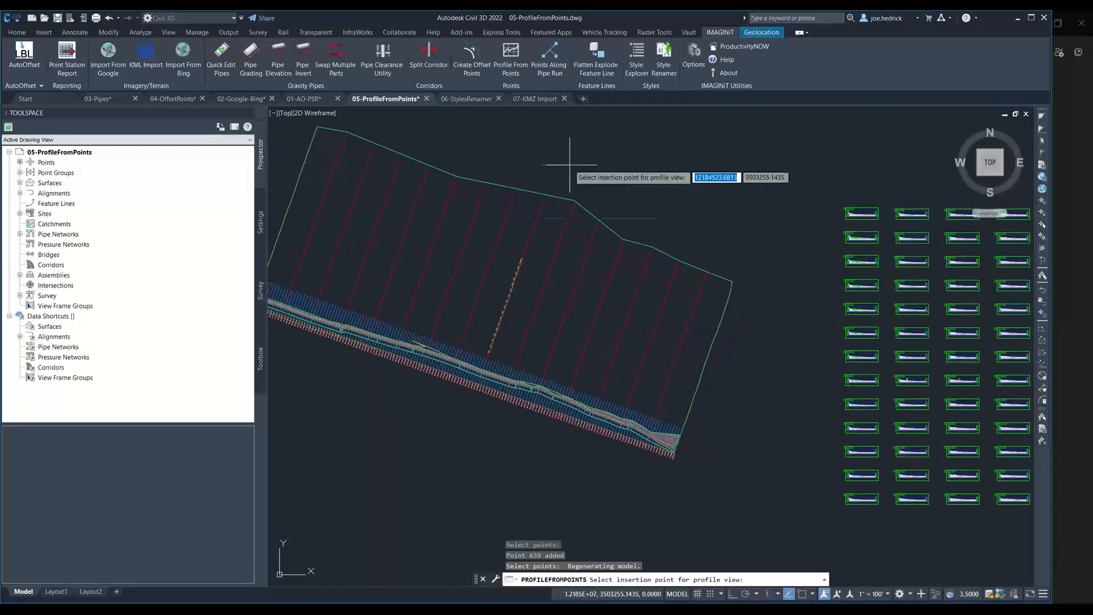
click(579, 145)
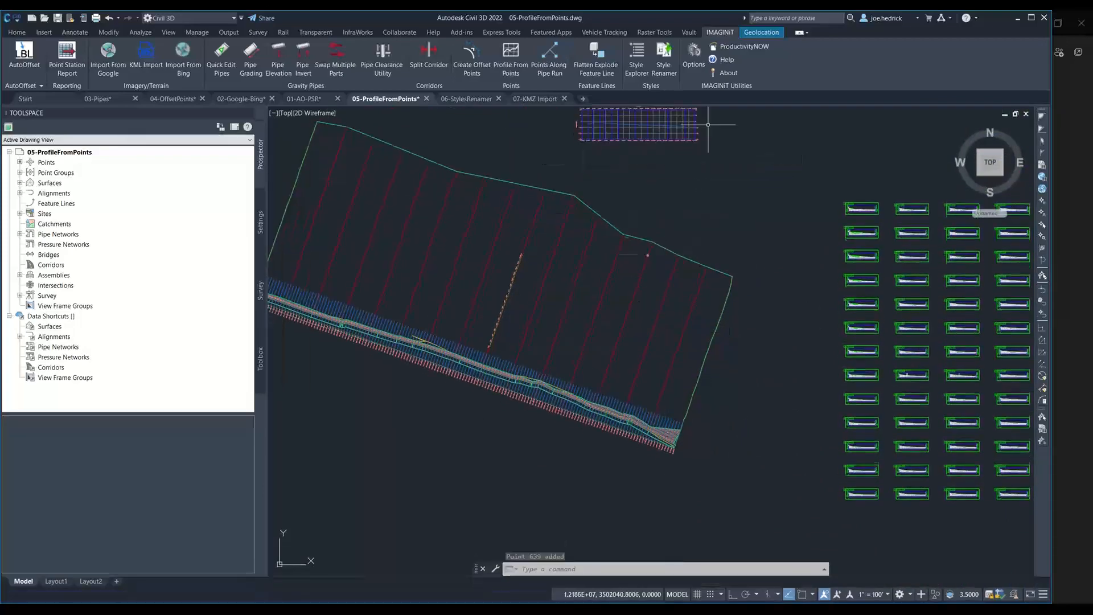
scroll(648, 144, up, 5)
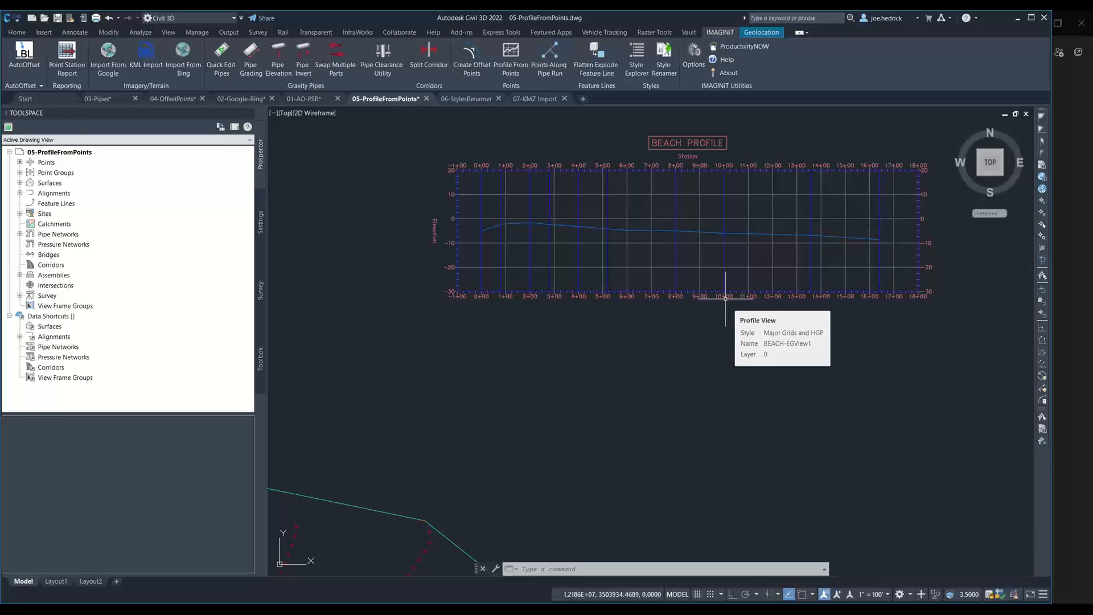
text(rea)
key(Return)
Switch to the PowerPoint presentation, start the slide show from the More Information slide, and advance to the Thank You slide
key(alt+Tab)
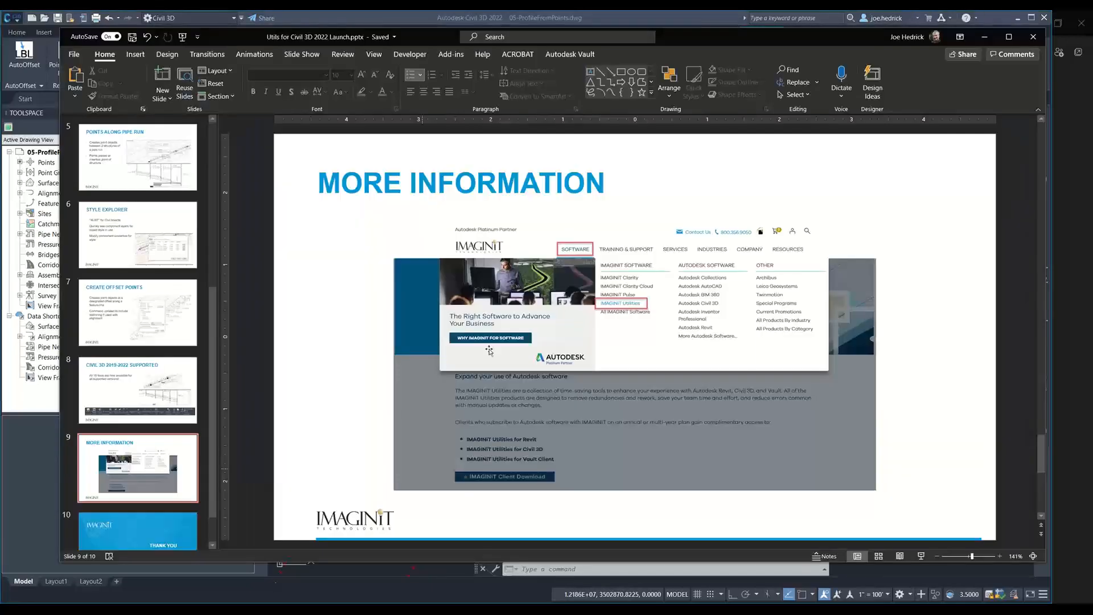
click(920, 556)
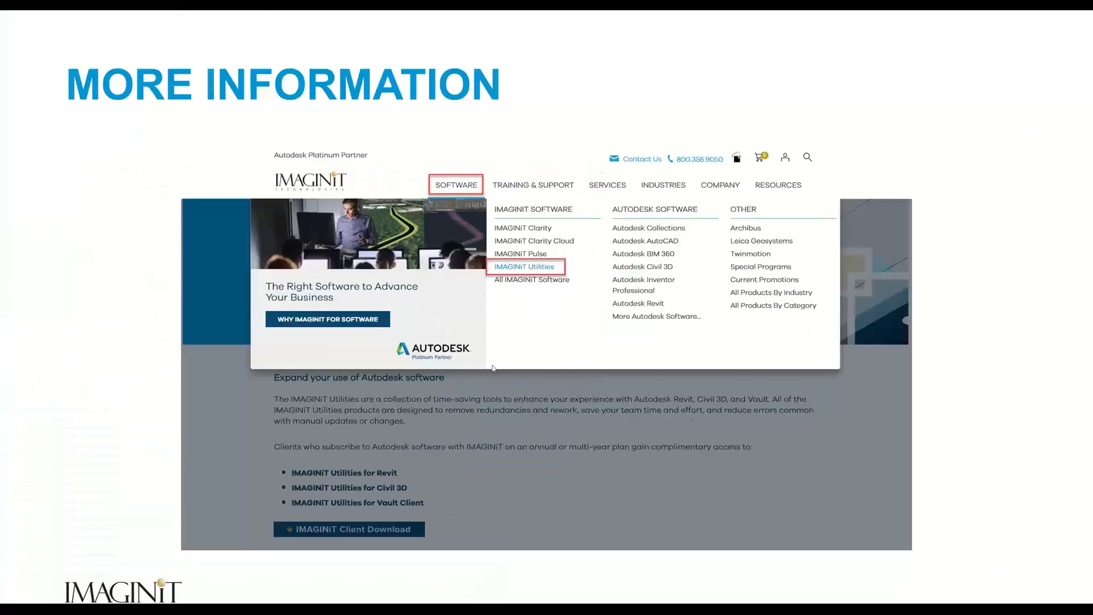
click(492, 366)
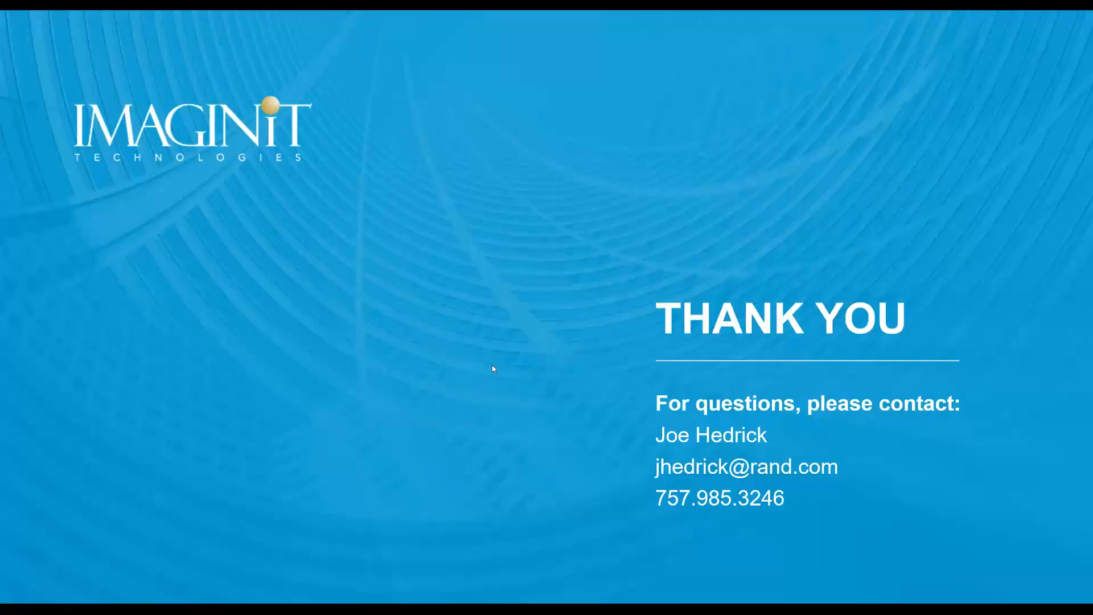